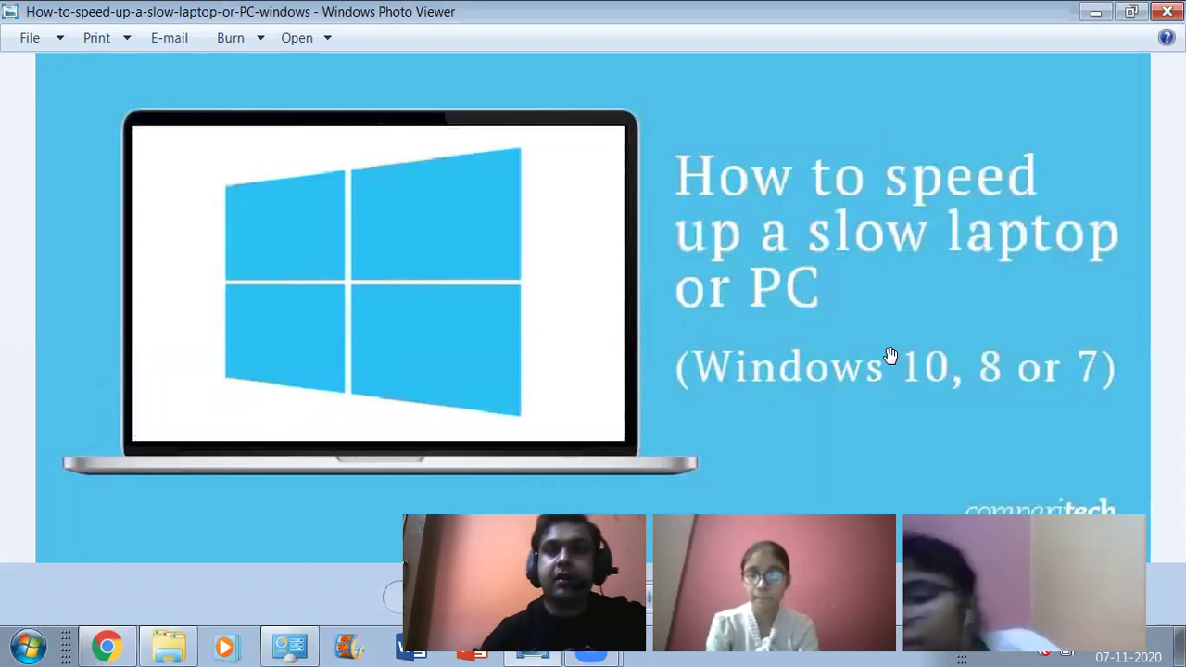
# Move the Skype-8.66.0.74 installer from the Windows desktop into the Desktop folder on Local Disk (D:)
pyautogui.click(1105, 15)
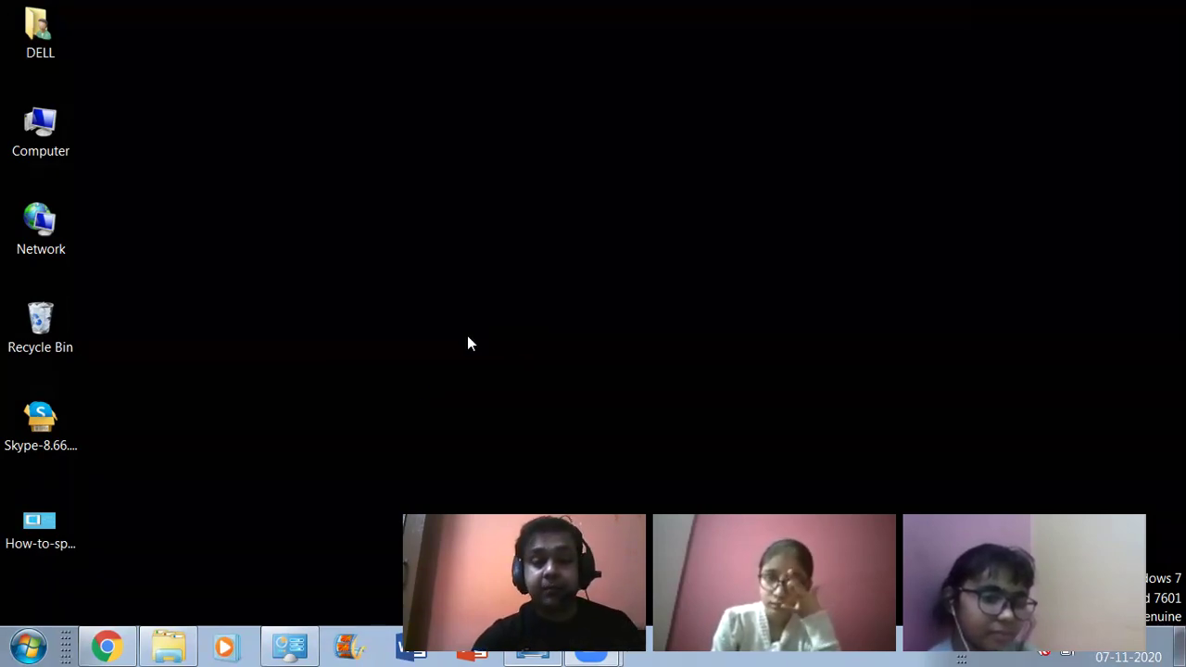
pyautogui.click(57, 431)
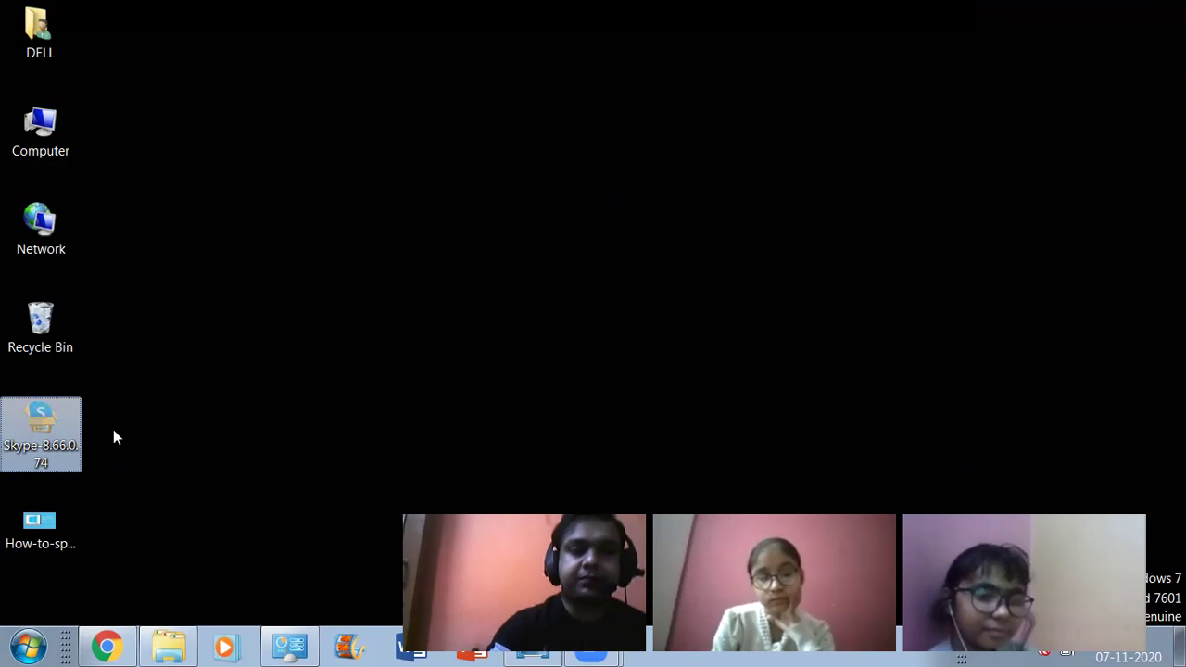
pyautogui.doubleClick(25, 142)
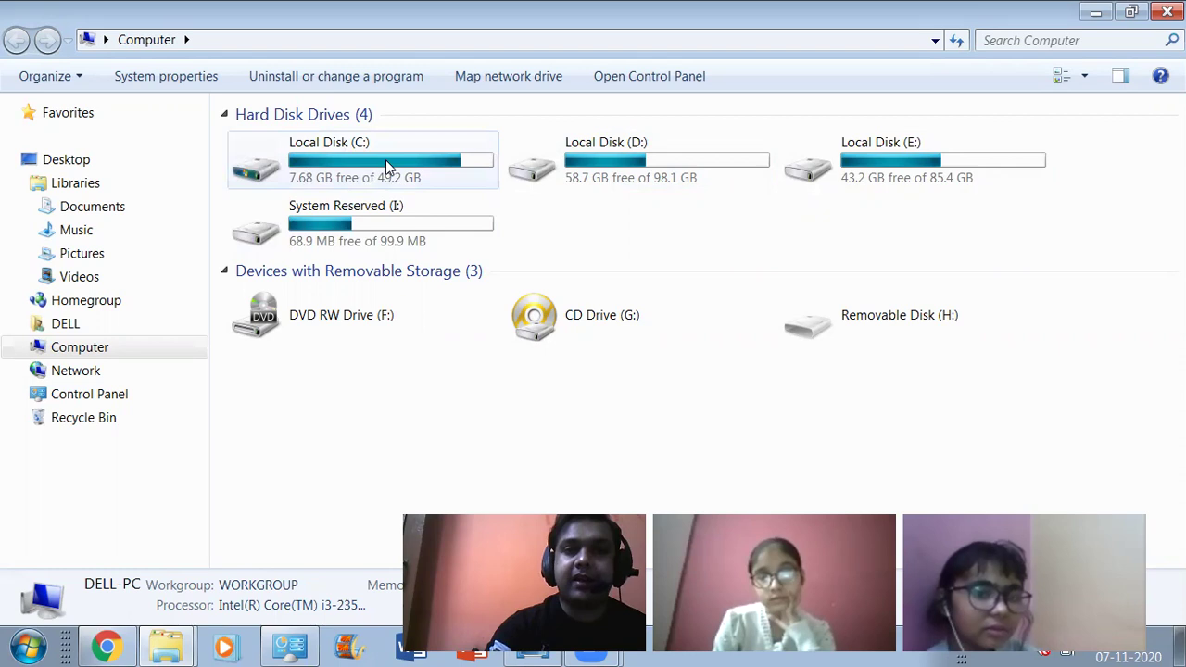
pyautogui.doubleClick(702, 181)
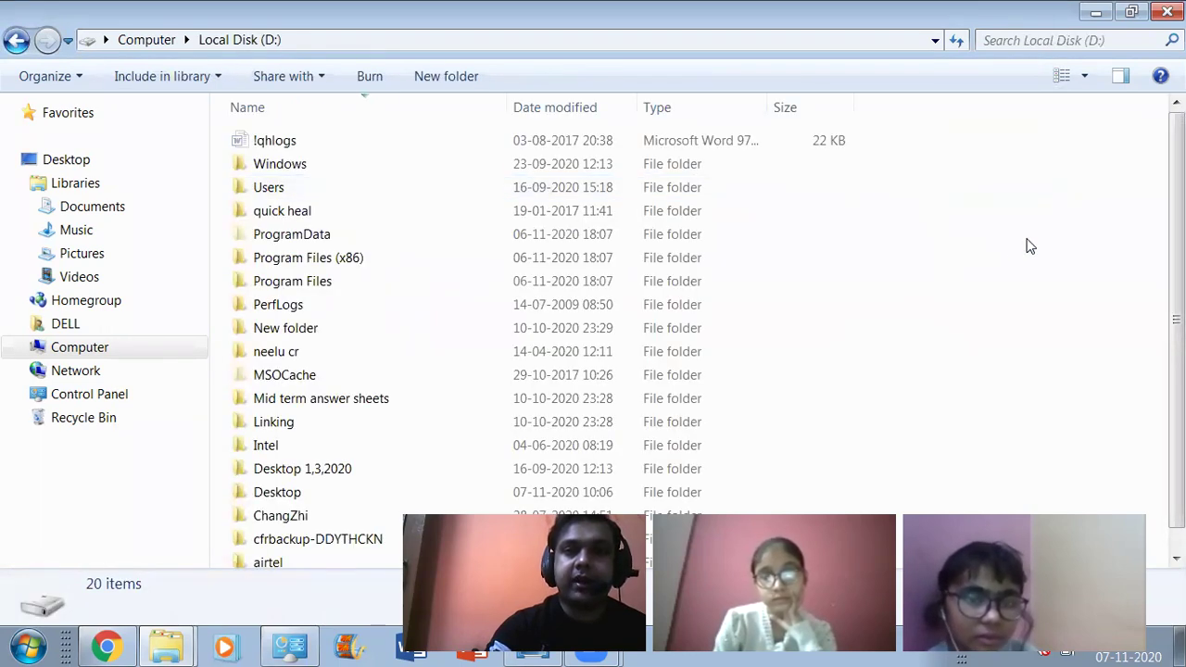
pyautogui.scroll(-1, 927, 268)
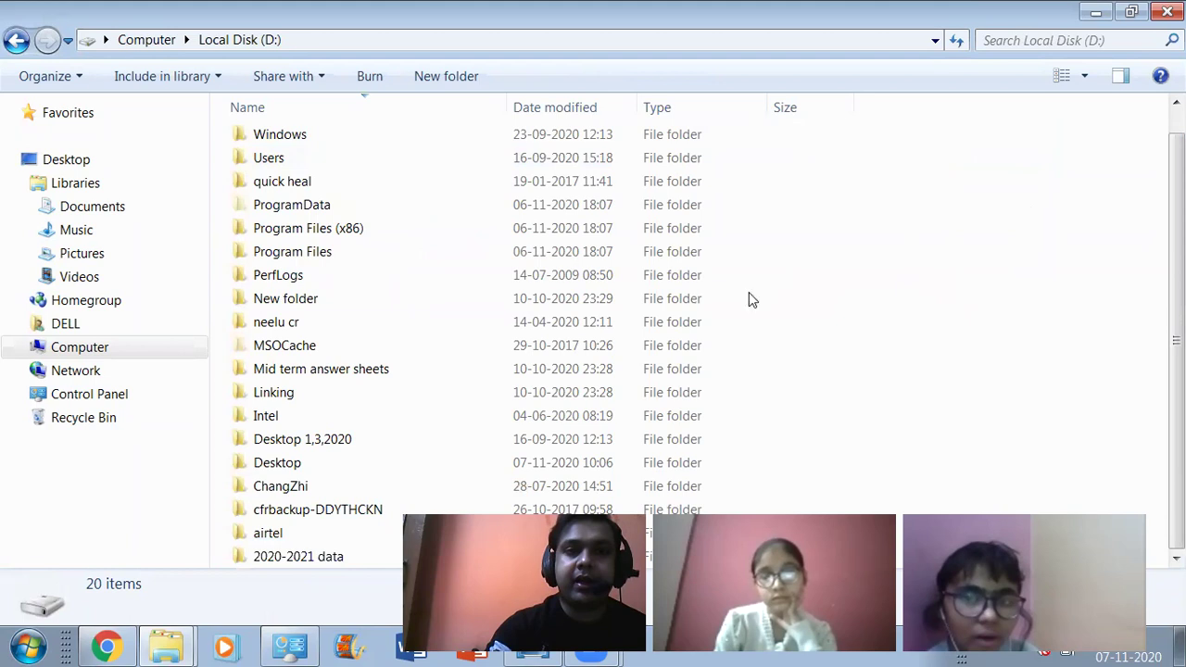
pyautogui.doubleClick(294, 466)
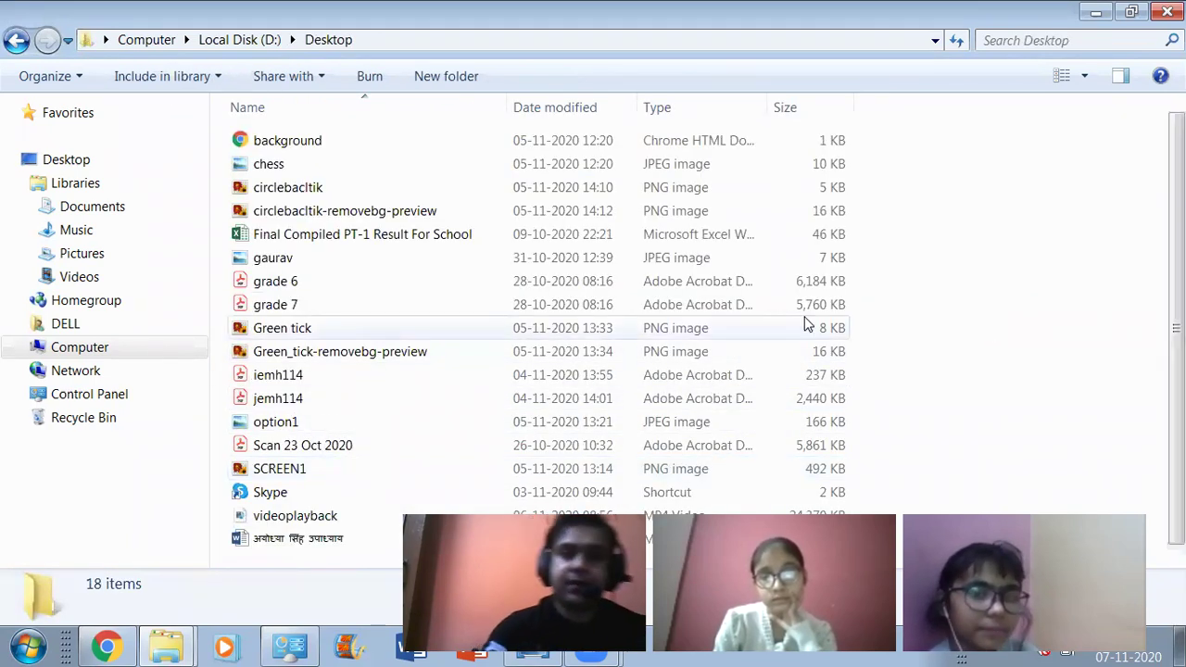
pyautogui.hotkey('ctrl', 'v')
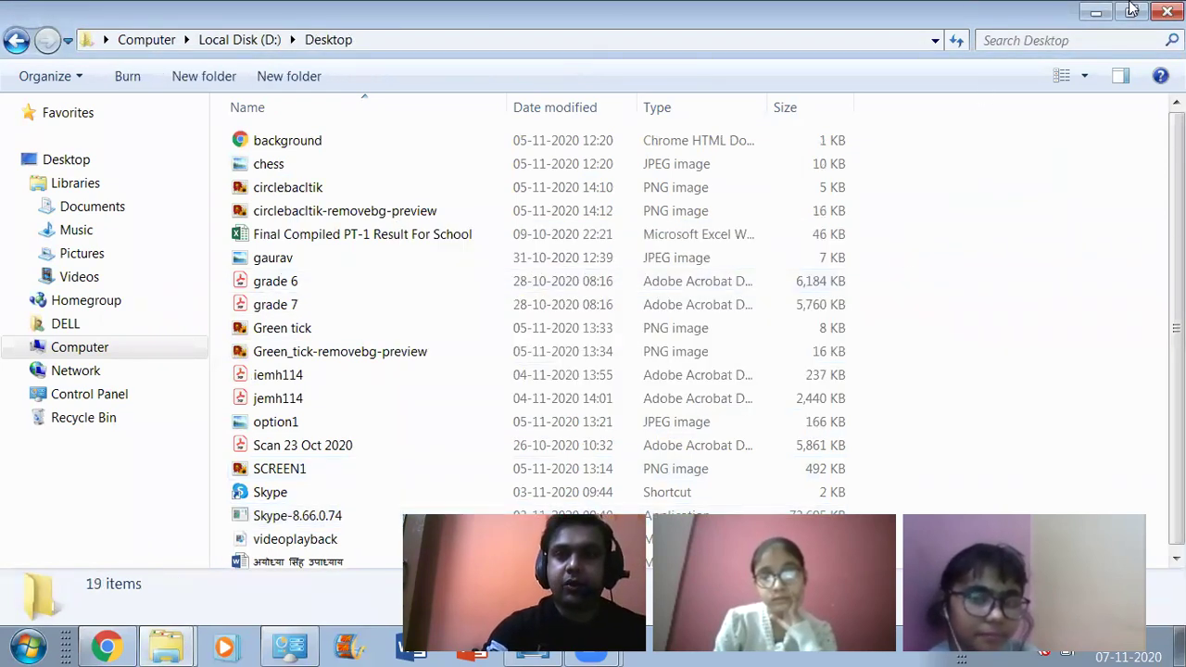
pyautogui.click(1166, 11)
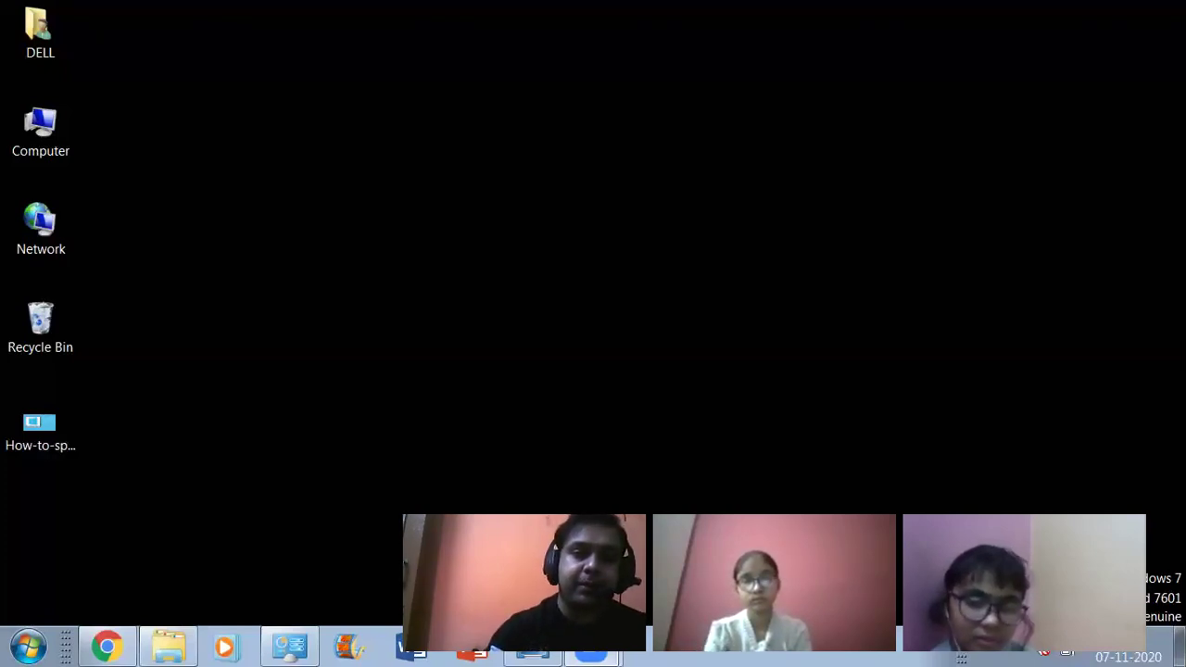
# Open the Windows folder on Local Disk (C:)
pyautogui.doubleClick(63, 134)
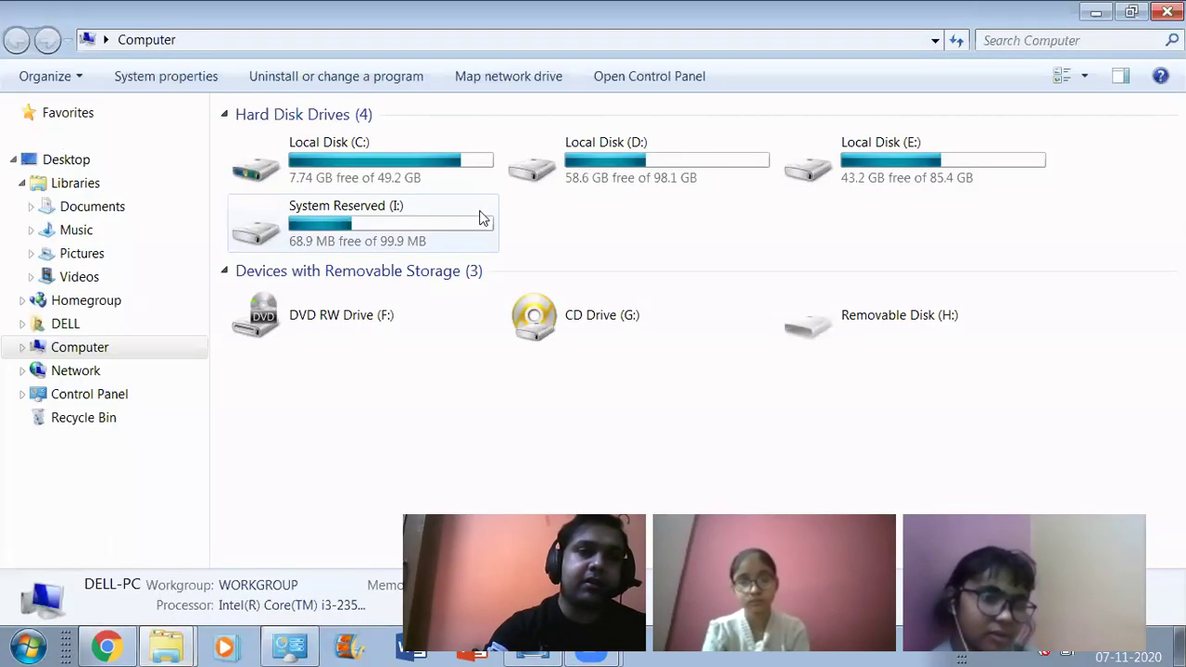
pyautogui.doubleClick(304, 176)
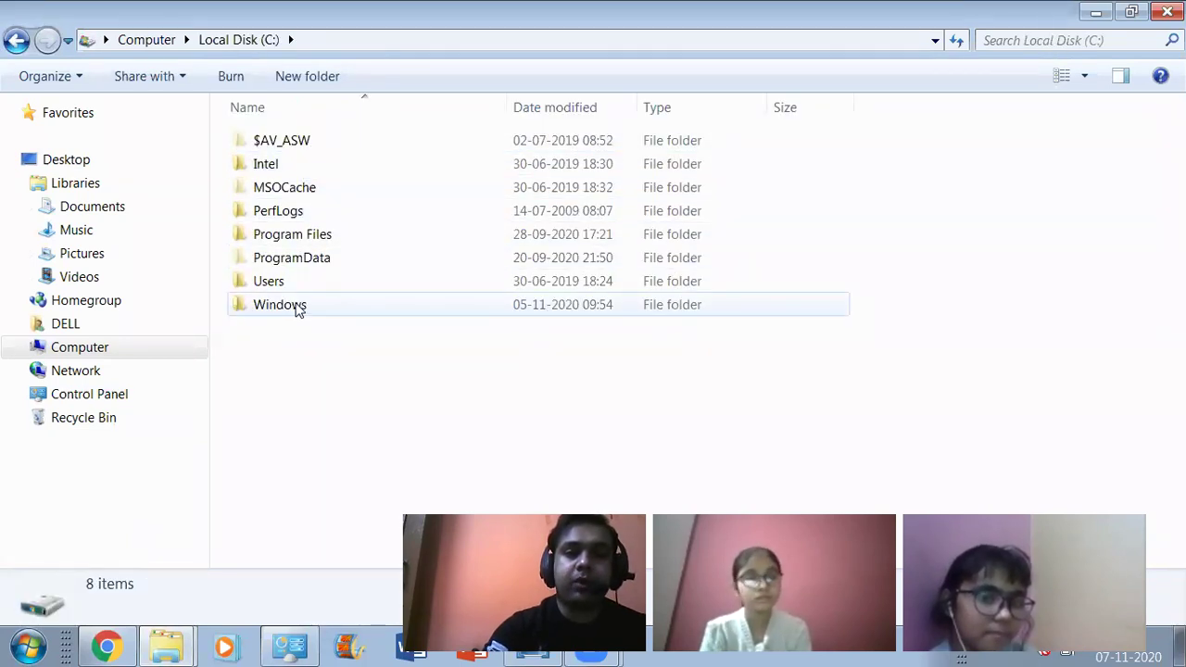
pyautogui.moveTo(295, 311)
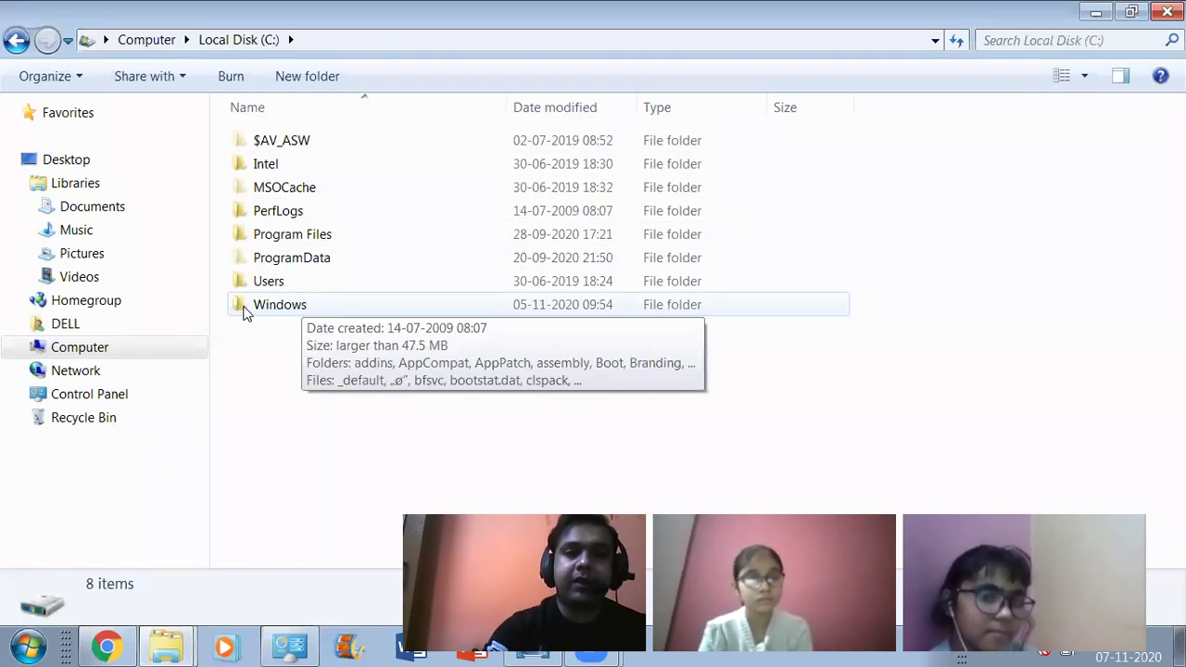
pyautogui.doubleClick(293, 306)
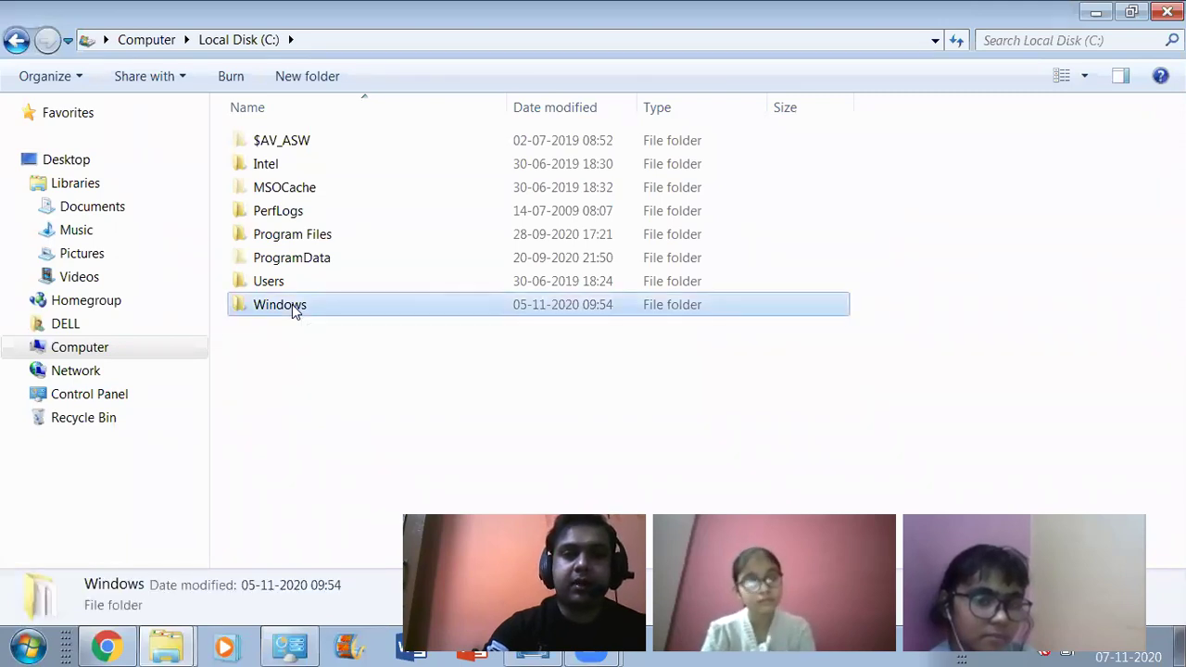
pyautogui.click(278, 188)
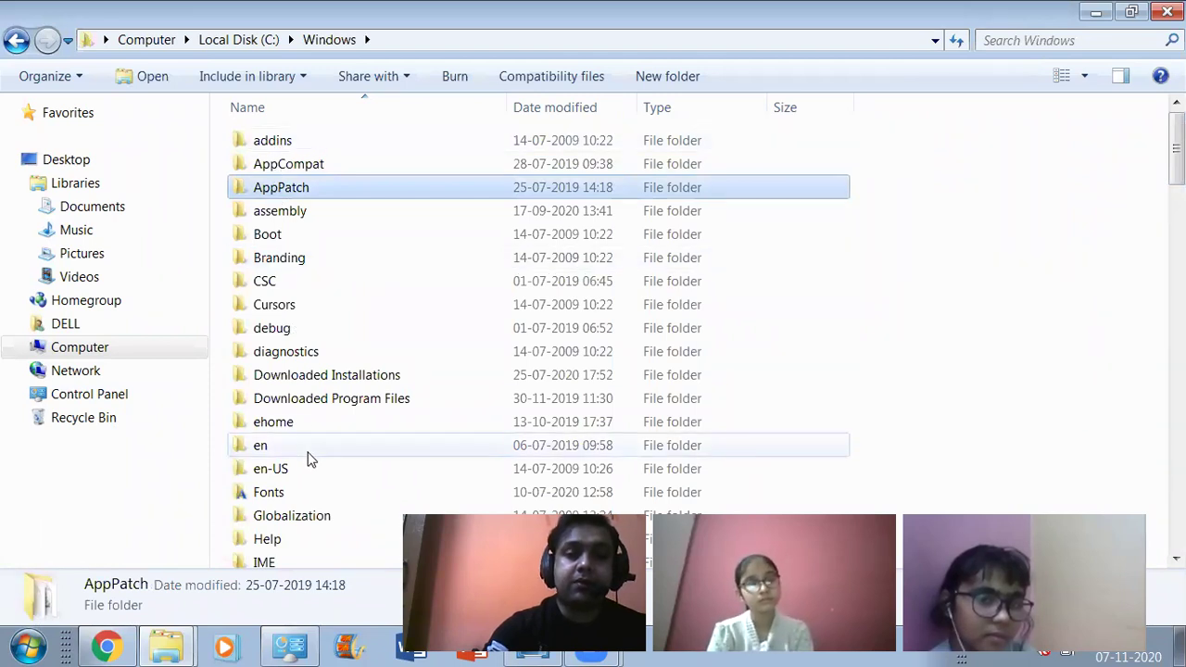
# Find the SoftwareDistribution folder inside the Windows folder and open it
pyautogui.moveTo(310, 459)
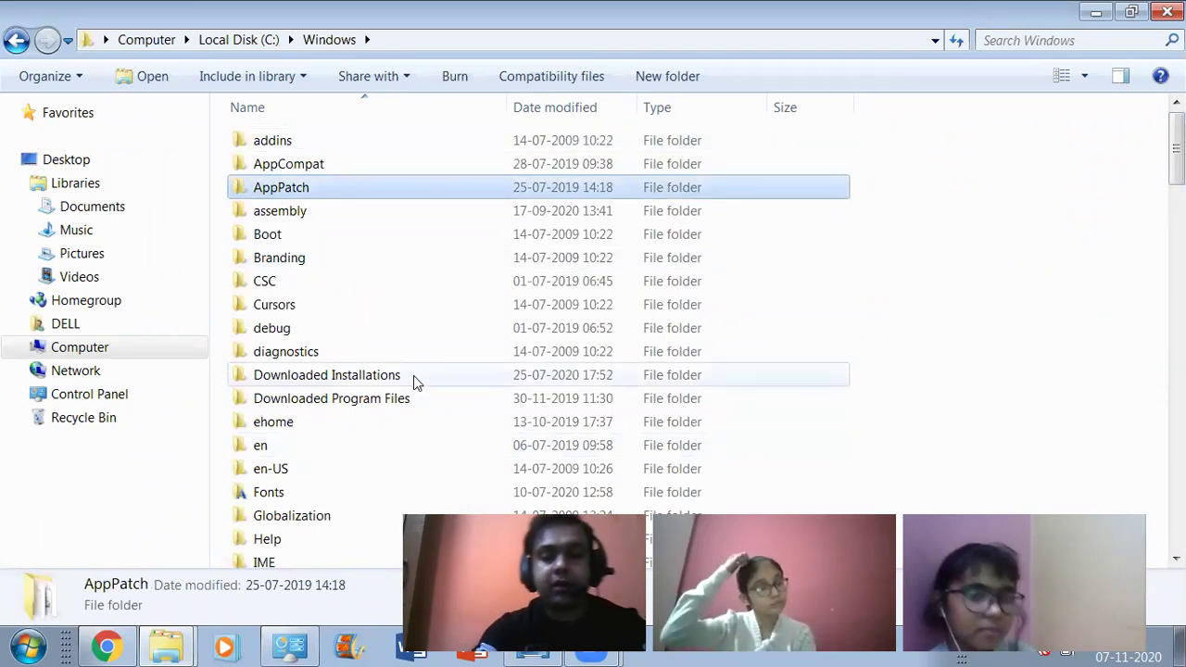
pyautogui.press('s')
pyautogui.press('Down')
pyautogui.press('Down')
pyautogui.press('Down')
pyautogui.press('Down')
pyautogui.press('Down')
pyautogui.press('Down')
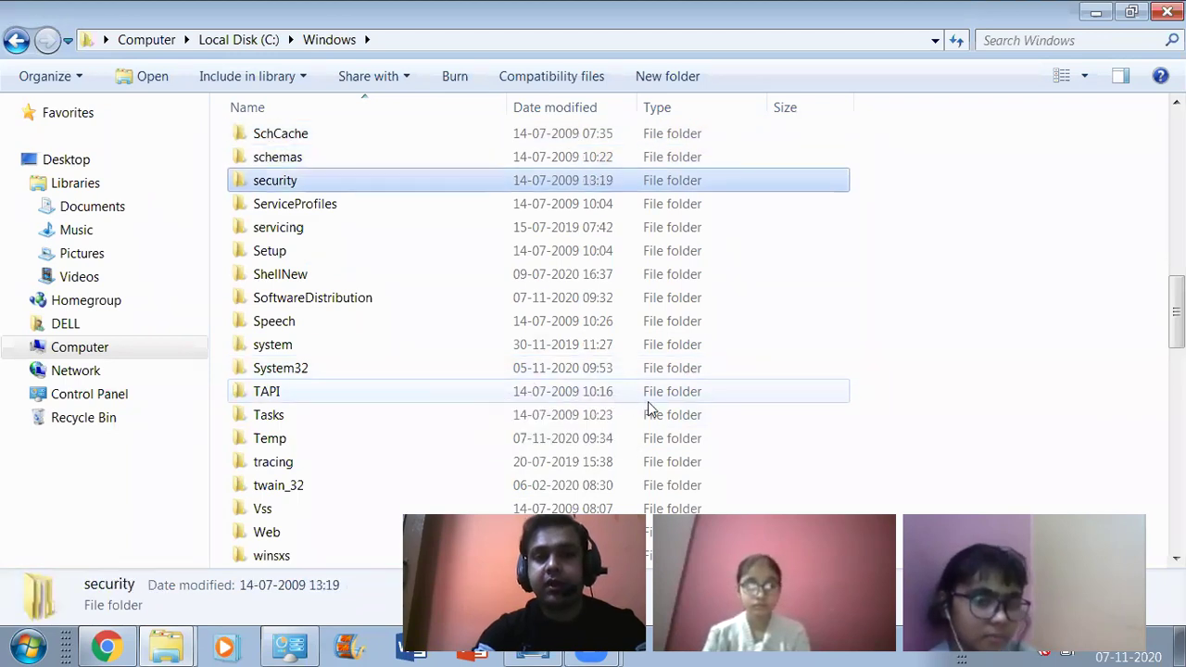
pyautogui.press('Down')
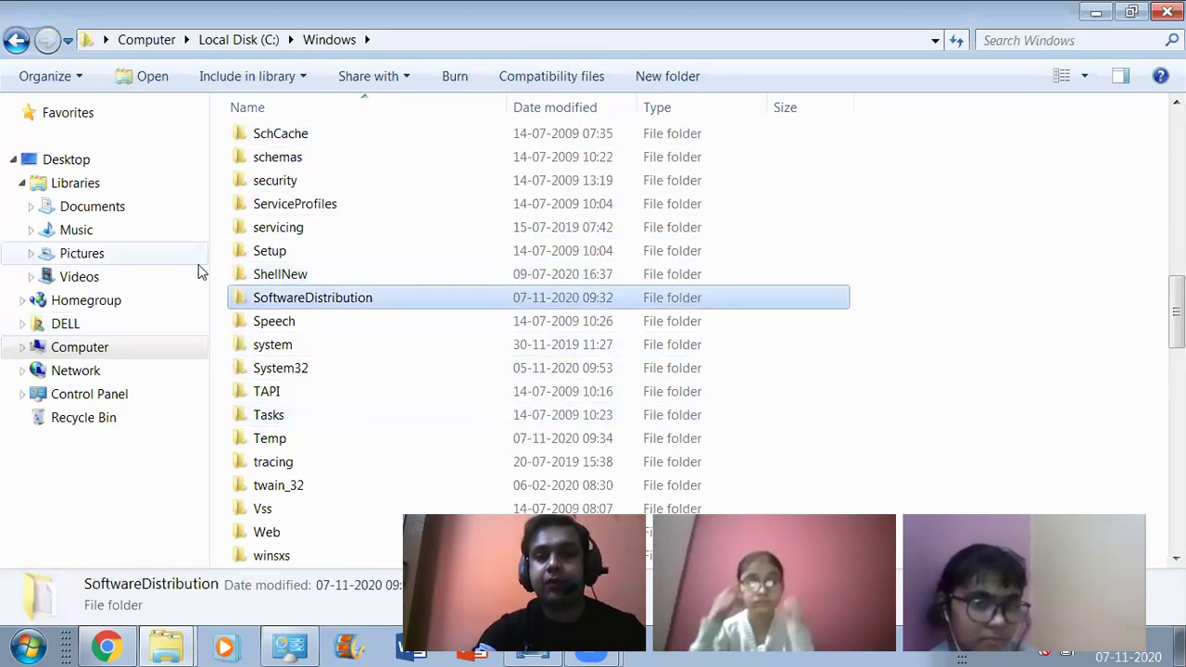
pyautogui.moveTo(257, 295)
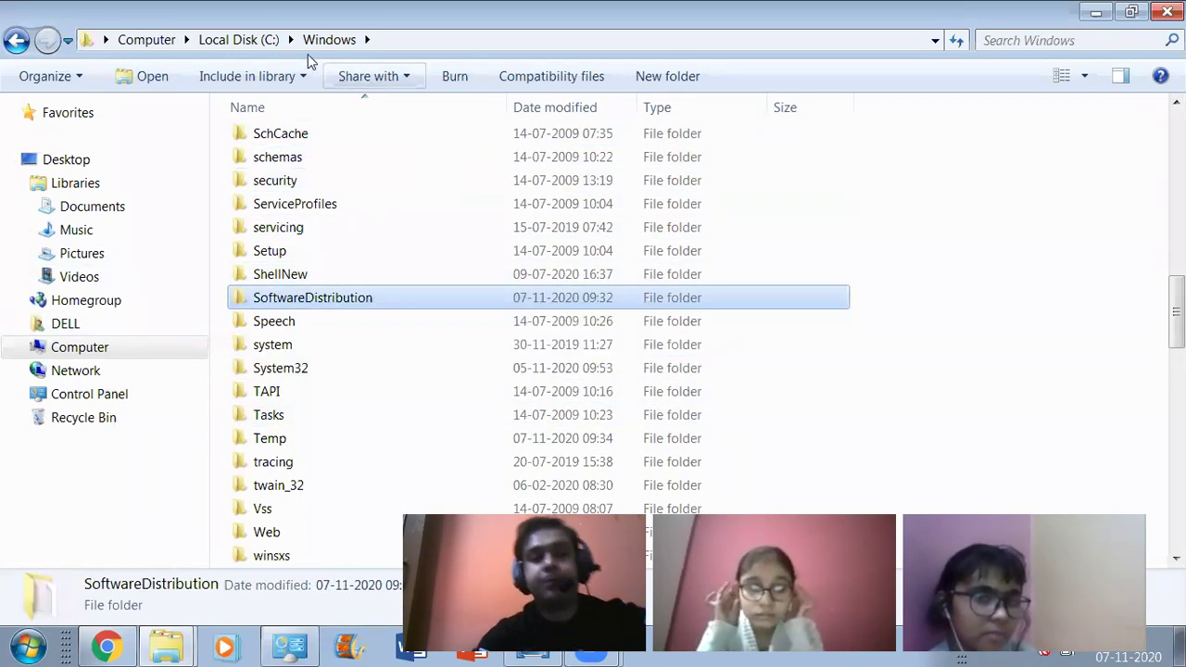
pyautogui.doubleClick(315, 298)
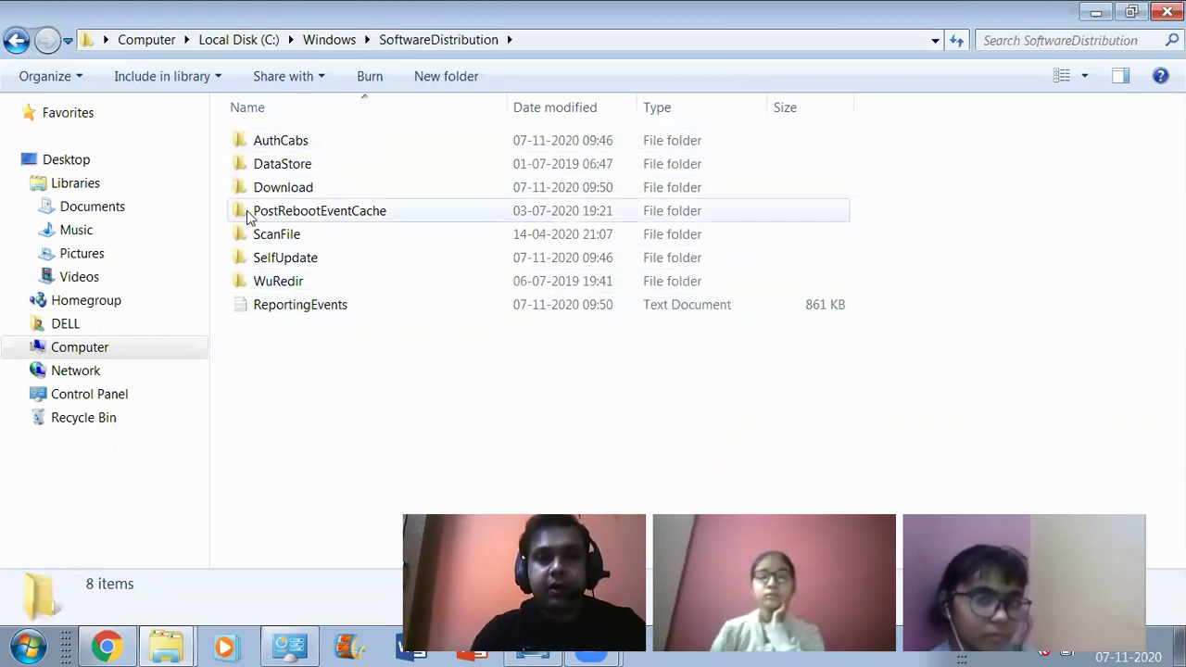
# Request permanent deletion of the Download folder in SoftwareDistribution, but decline the confirmation
pyautogui.moveTo(268, 196)
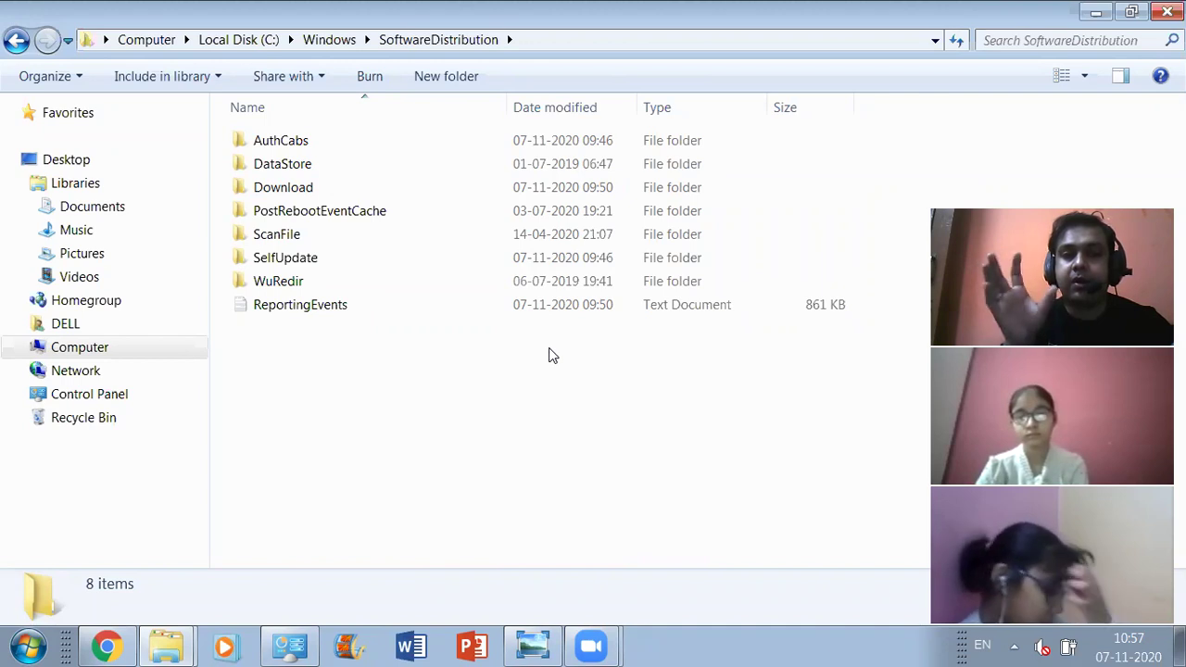
pyautogui.click(320, 185)
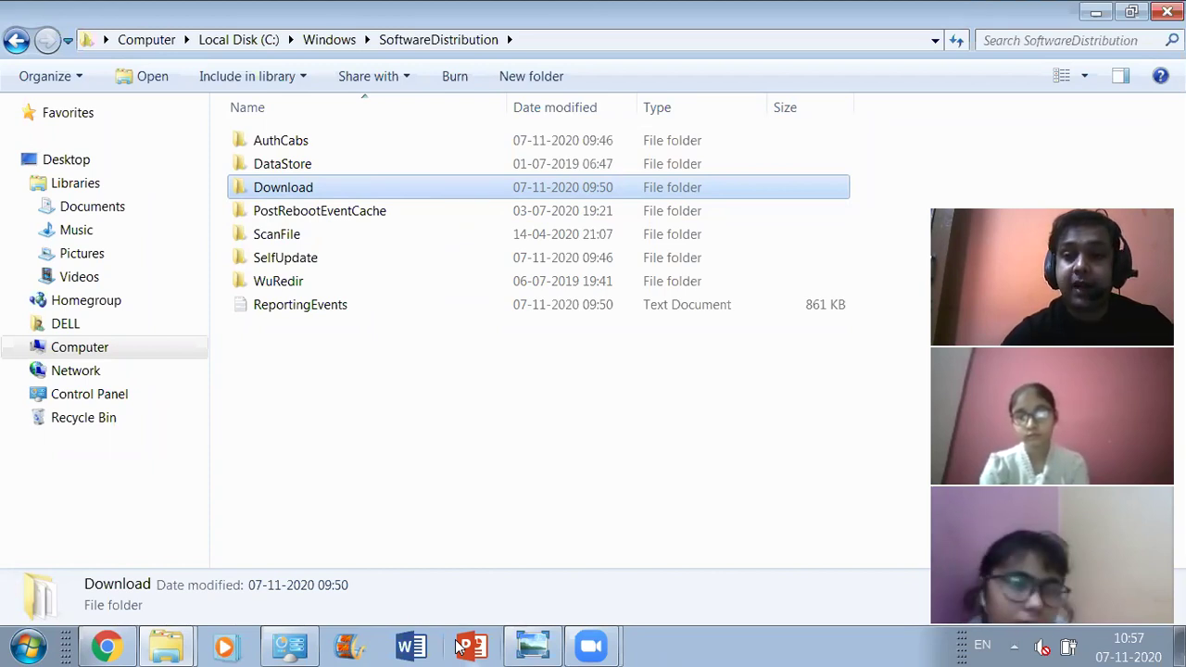
pyautogui.hotkey('shift', 'Delete')
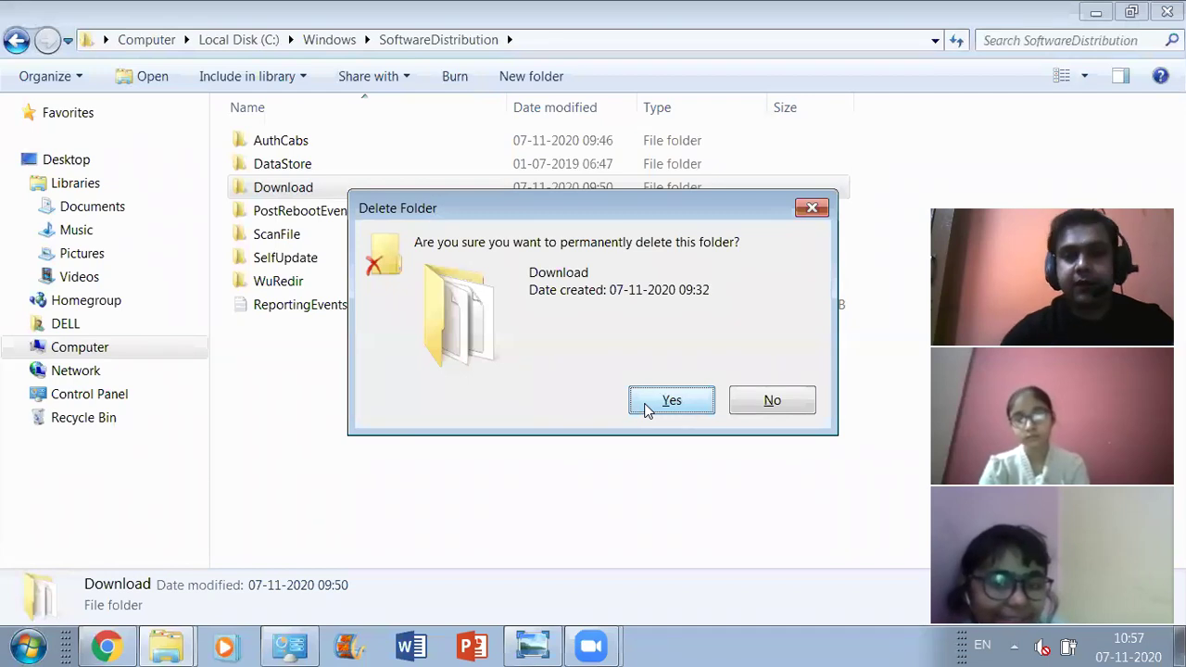
pyautogui.click(763, 400)
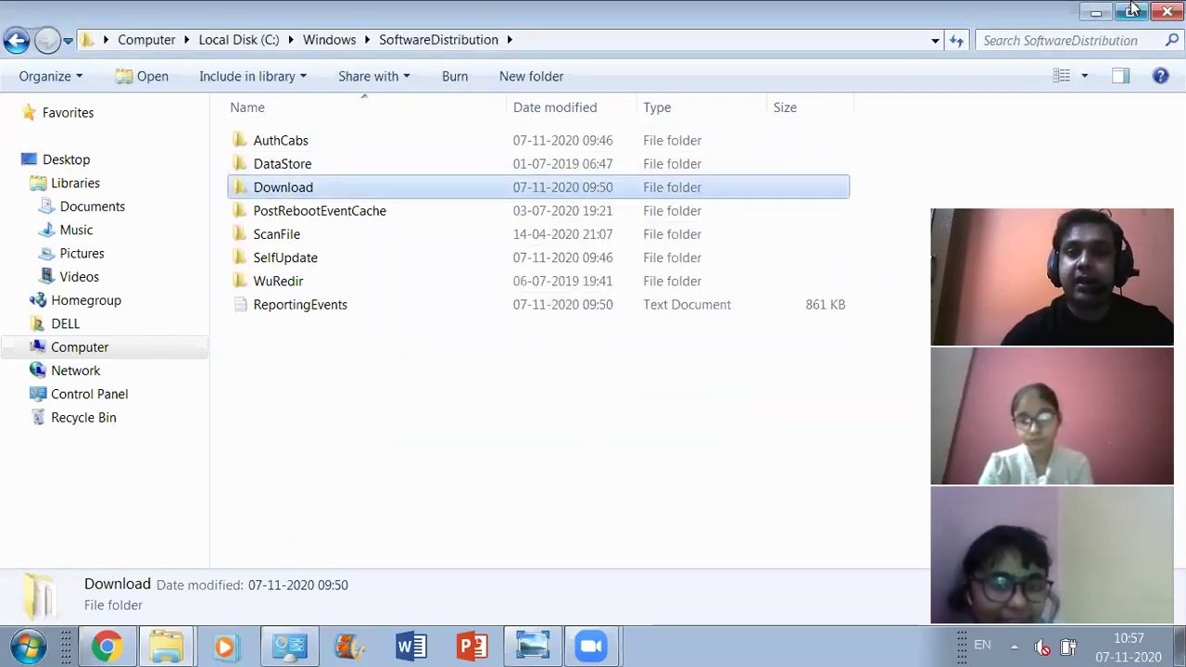
# Return to the Computer drive overview and reopen the Windows folder on Local Disk (C:)
pyautogui.click(11, 46)
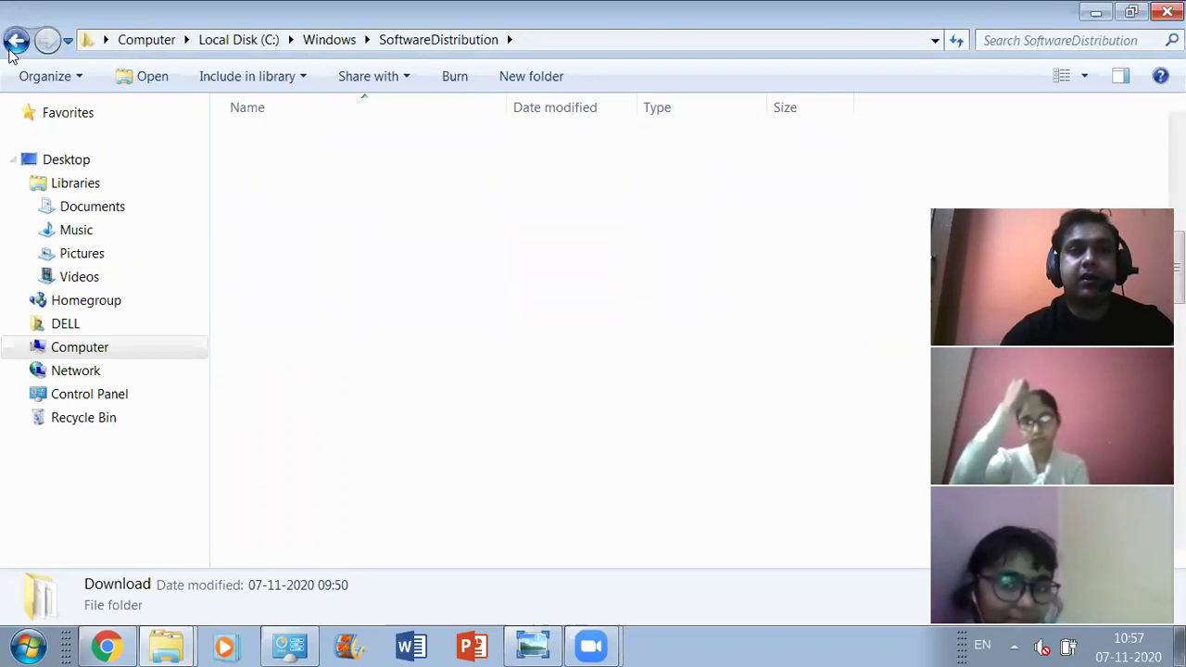
pyautogui.click(11, 47)
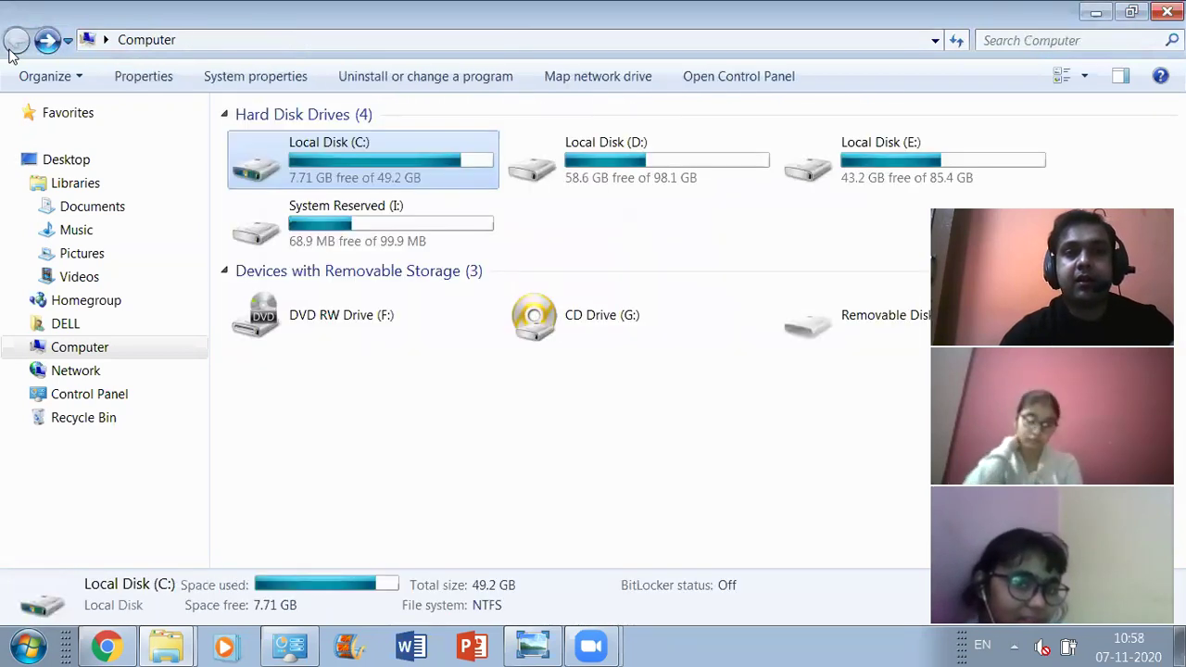
pyautogui.click(352, 391)
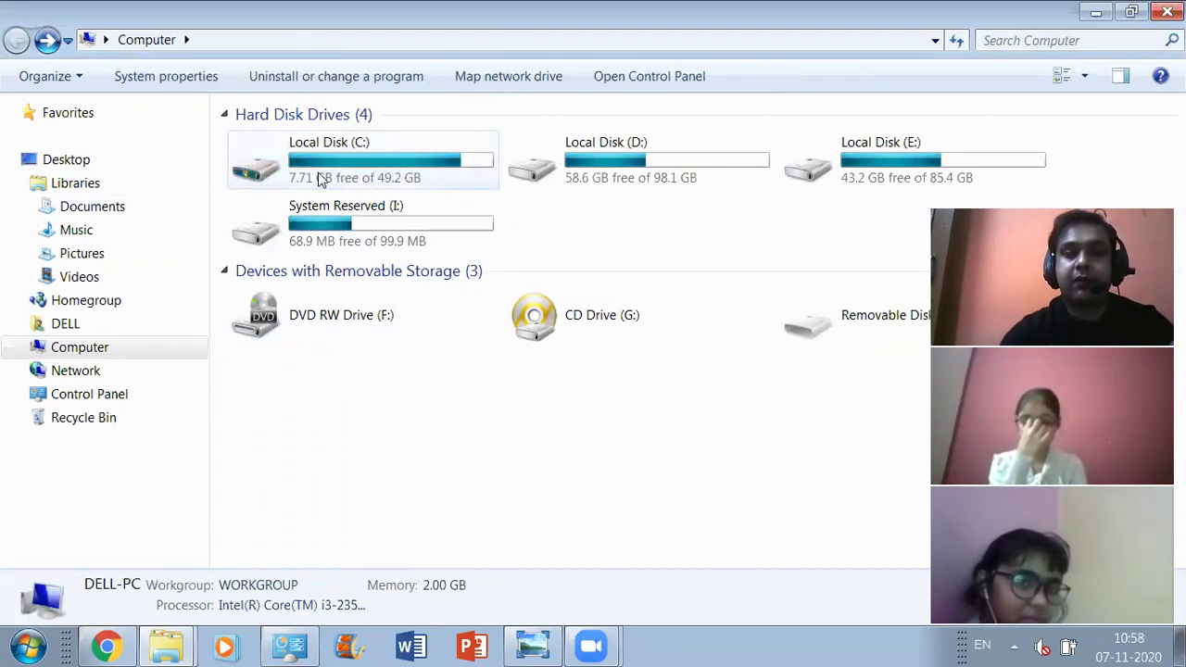
pyautogui.doubleClick(347, 179)
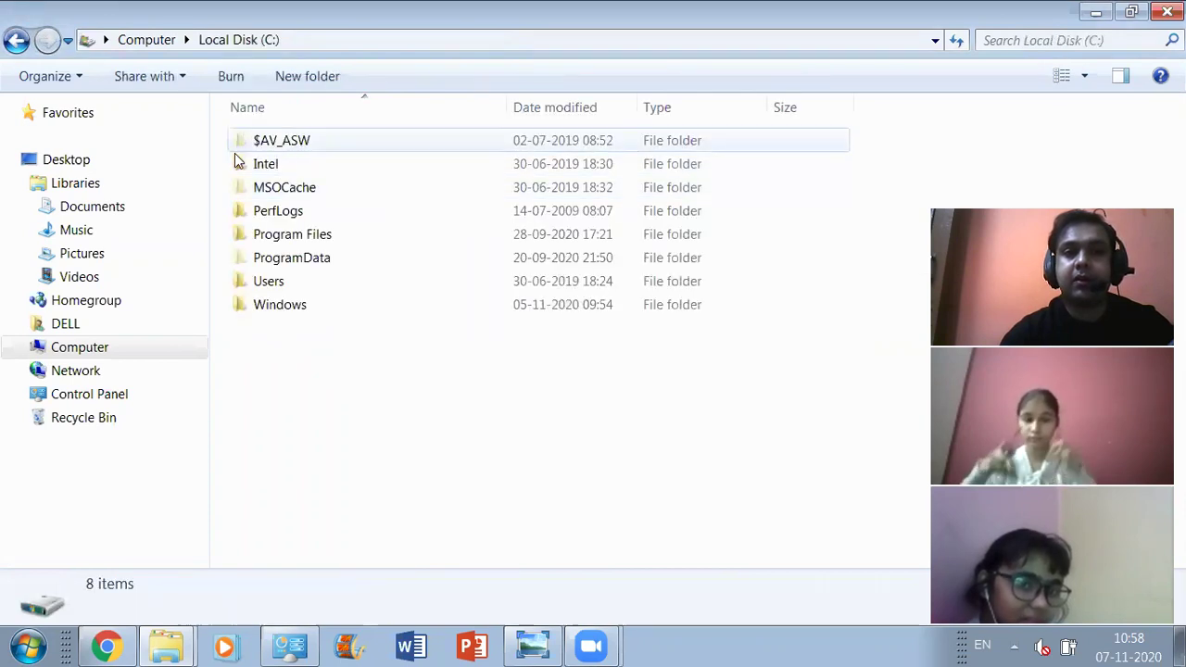
pyautogui.doubleClick(264, 308)
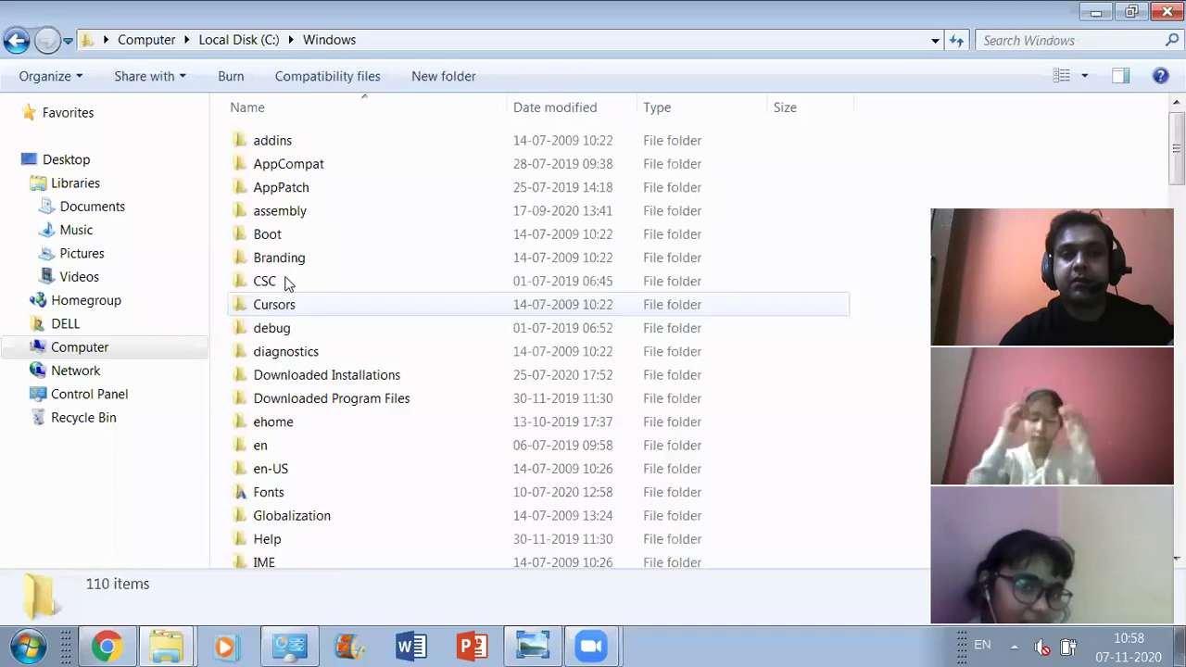
# Find the System32 folder inside the Windows folder and open it
pyautogui.click(311, 231)
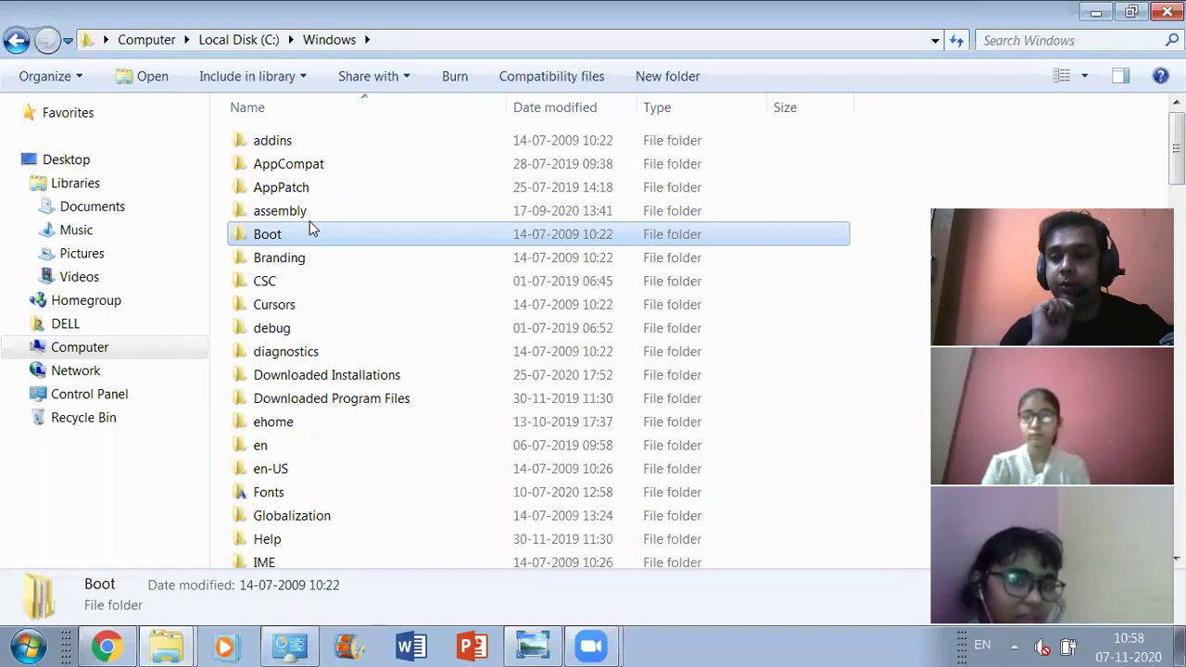
pyautogui.press('s')
pyautogui.press('s')
pyautogui.press('s')
pyautogui.press('s')
pyautogui.press('s')
pyautogui.press('s')
pyautogui.press('s')
pyautogui.press('s')
pyautogui.press('s')
pyautogui.press('s')
pyautogui.press('s')
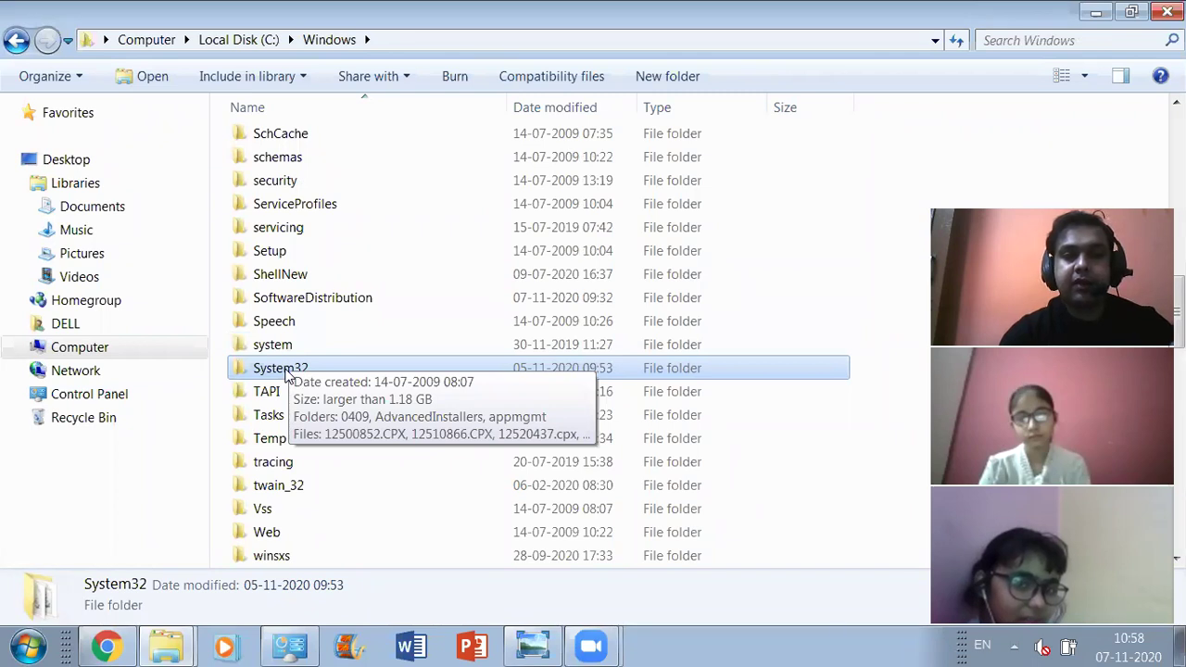
pyautogui.doubleClick(286, 372)
# Find the services Microsoft Common Console Document in the System32 folder and open it
pyautogui.click(277, 148)
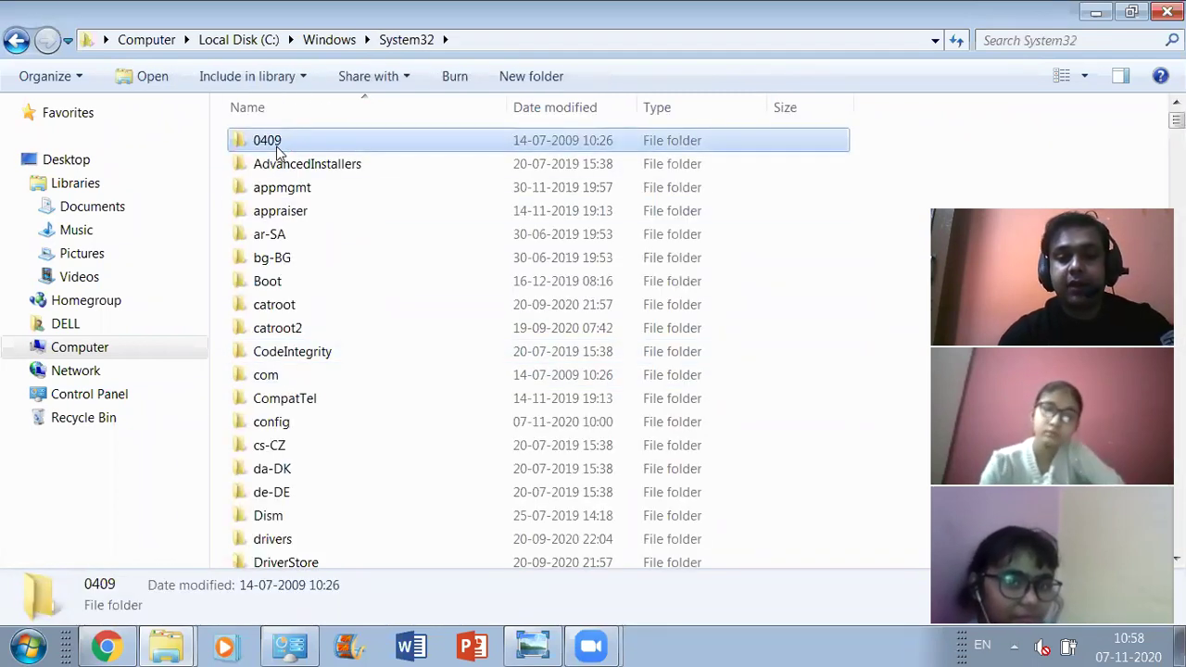
pyautogui.press('s')
pyautogui.press('s')
pyautogui.press('s')
pyautogui.press('s')
pyautogui.press('s')
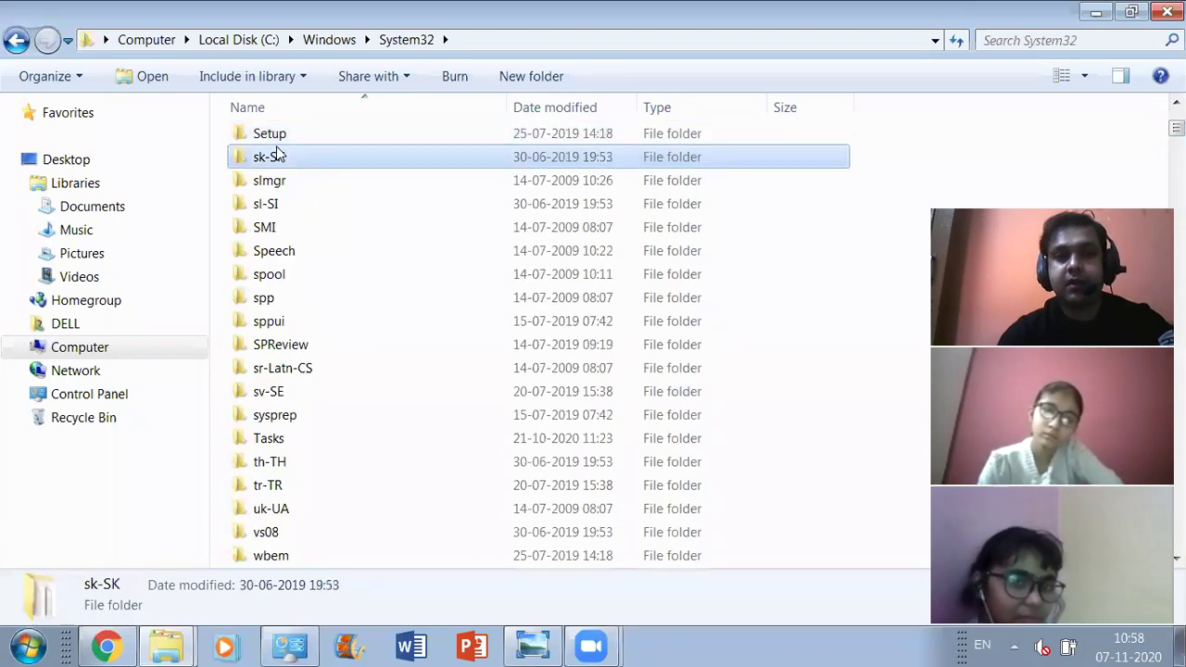
pyautogui.press('s')
pyautogui.press('s')
pyautogui.press('s')
pyautogui.press('s')
pyautogui.press('s')
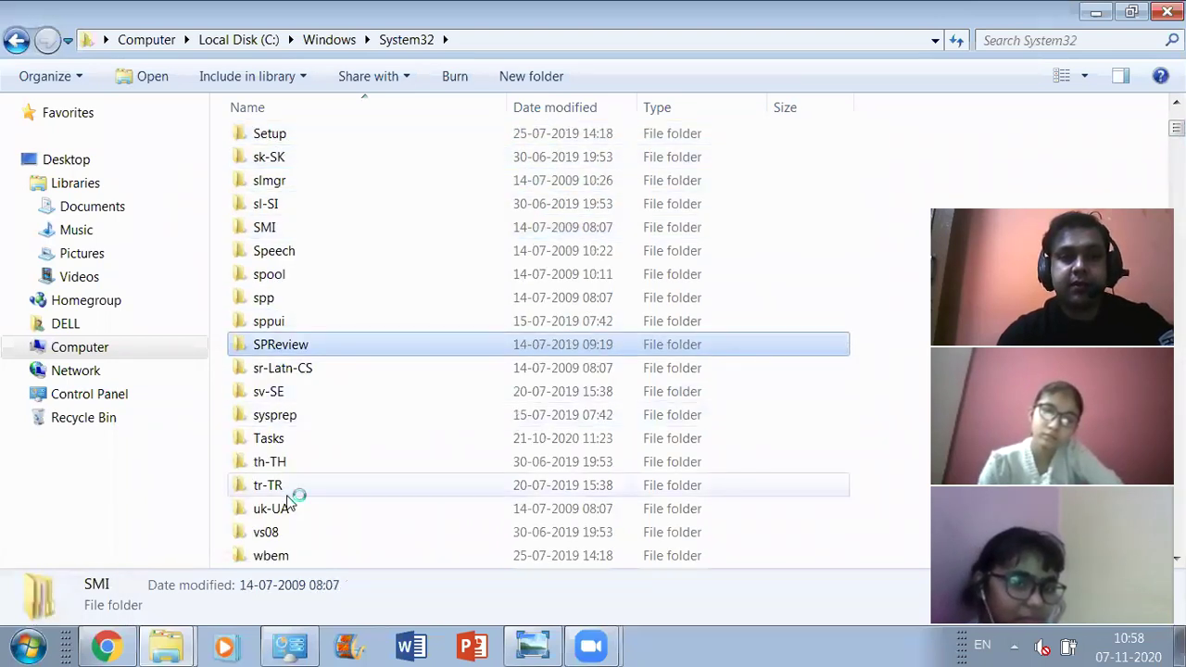
pyautogui.scroll(-5, 294, 499)
pyautogui.scroll(-16, 287, 500)
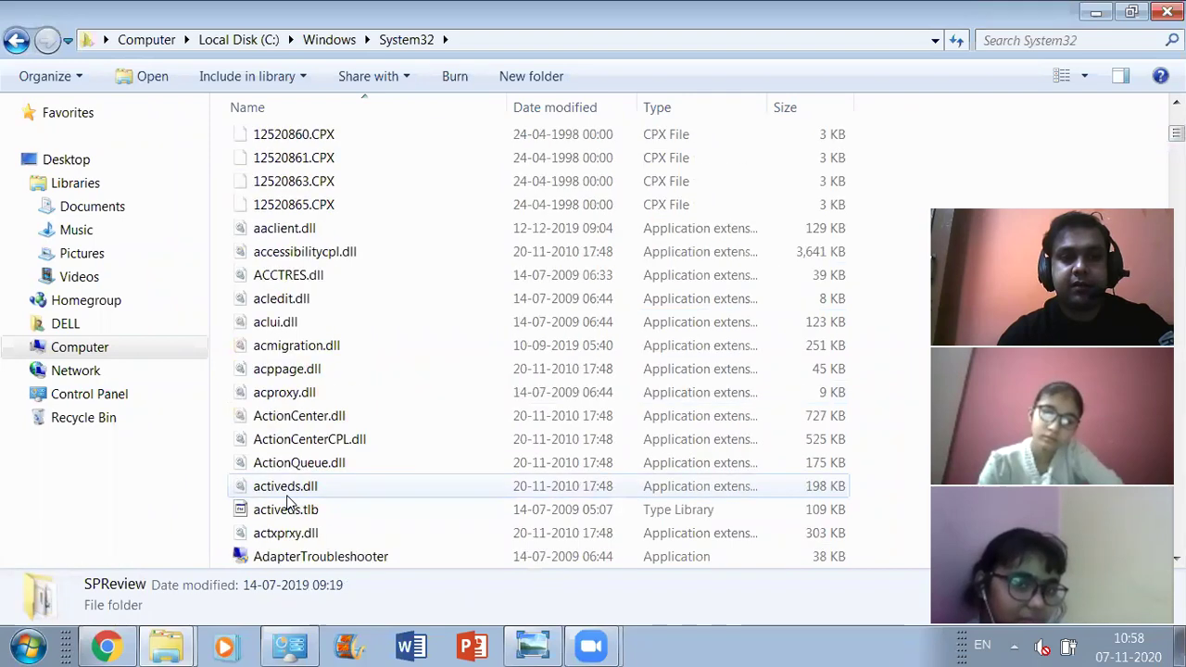
pyautogui.scroll(-8, 288, 503)
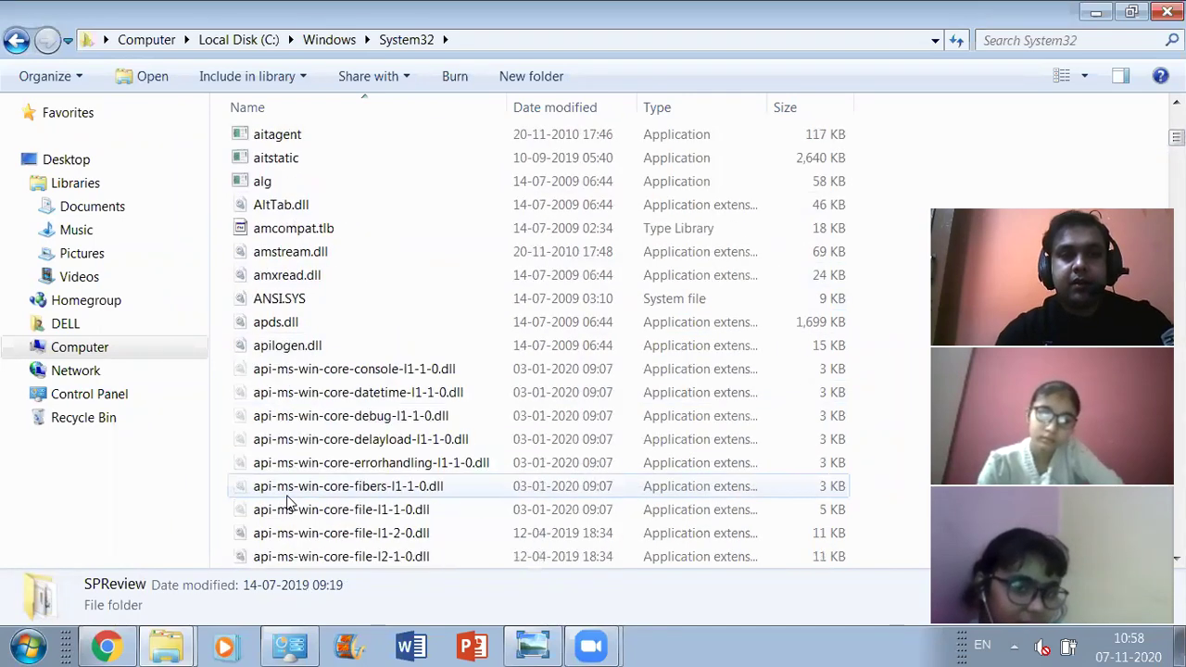
pyautogui.scroll(-7, 287, 503)
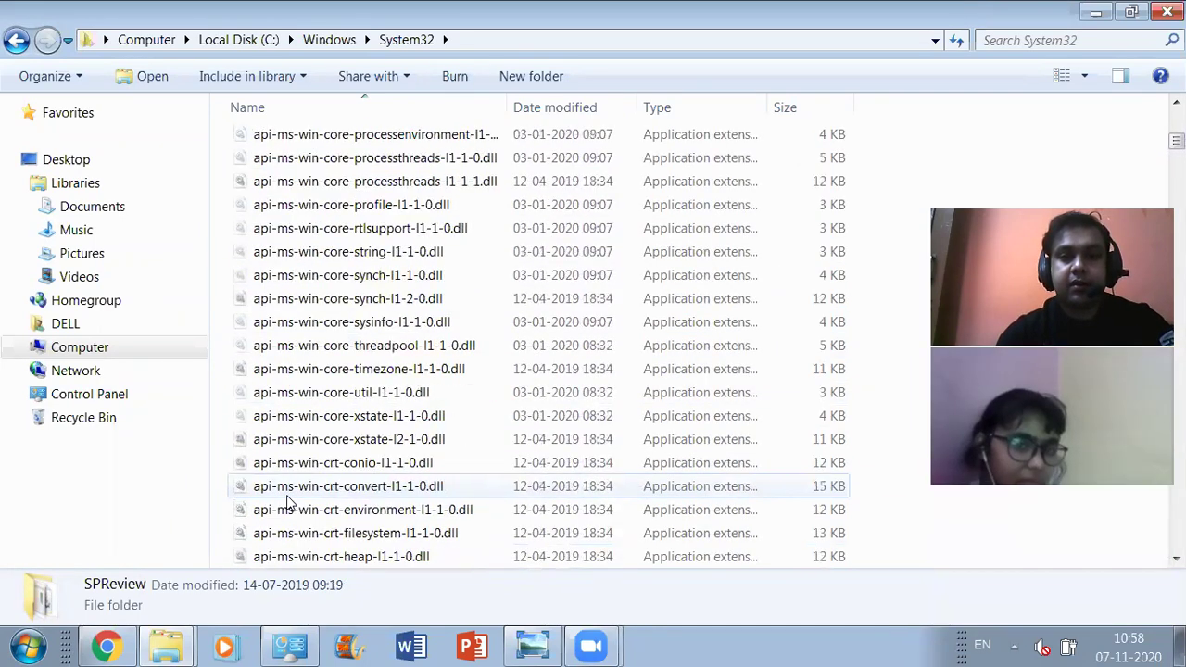
pyautogui.scroll(-11, 287, 504)
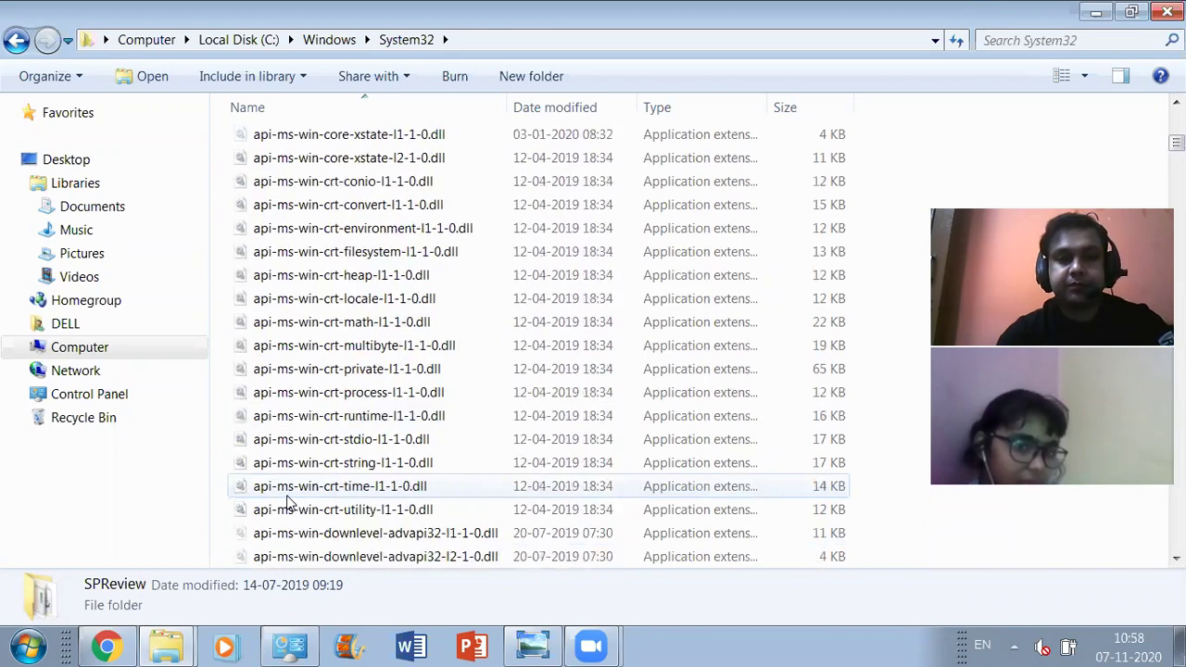
pyautogui.click(316, 421)
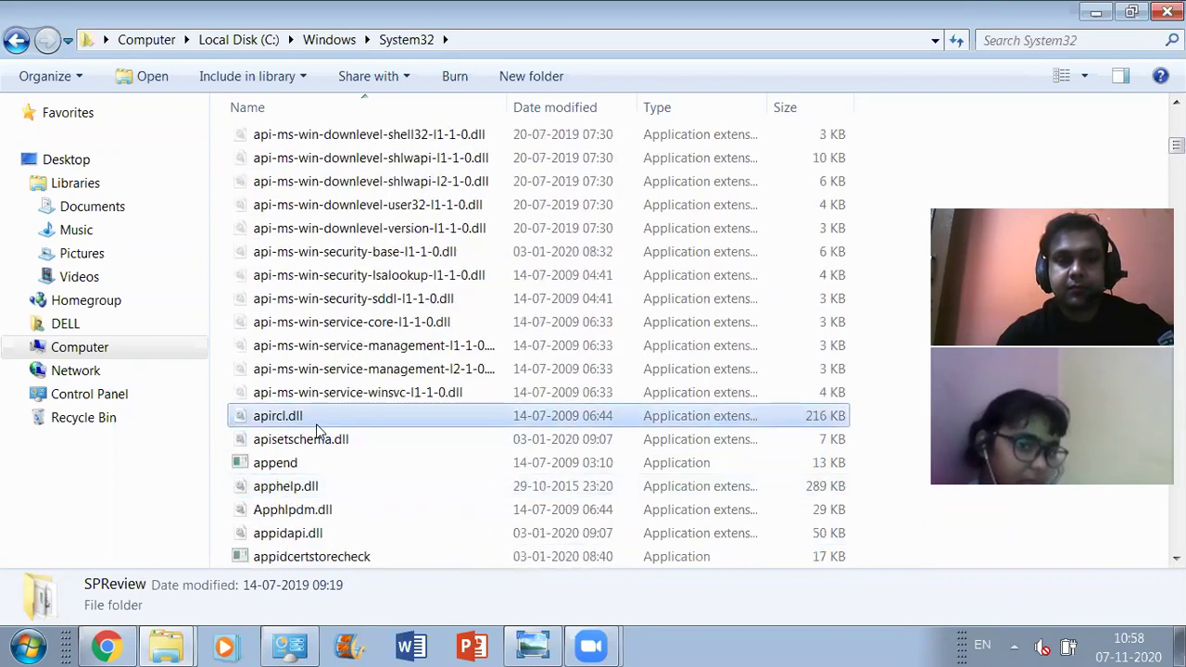
pyautogui.press('s')
pyautogui.press('Down')
pyautogui.press('Down')
pyautogui.press('Down')
pyautogui.press('Down')
pyautogui.press('Down')
pyautogui.press('Down')
pyautogui.press('Down')
pyautogui.press('Down')
pyautogui.press('Down')
pyautogui.press('Down')
pyautogui.press('Down')
pyautogui.press('Down')
pyautogui.press('Down')
pyautogui.press('Down')
pyautogui.press('s')
pyautogui.press('s')
pyautogui.press('s')
pyautogui.press('s')
pyautogui.press('s')
pyautogui.press('s')
pyautogui.press('s')
pyautogui.press('s')
pyautogui.press('s')
pyautogui.press('s')
pyautogui.press('s')
pyautogui.press('s')
pyautogui.press('s')
pyautogui.press('s')
pyautogui.press('s')
pyautogui.press('s')
pyautogui.press('s')
pyautogui.press('s')
pyautogui.press('s')
pyautogui.press('s')
pyautogui.press('s')
pyautogui.press('s')
pyautogui.press('s')
pyautogui.press('s')
pyautogui.scroll(-4, 368, 482)
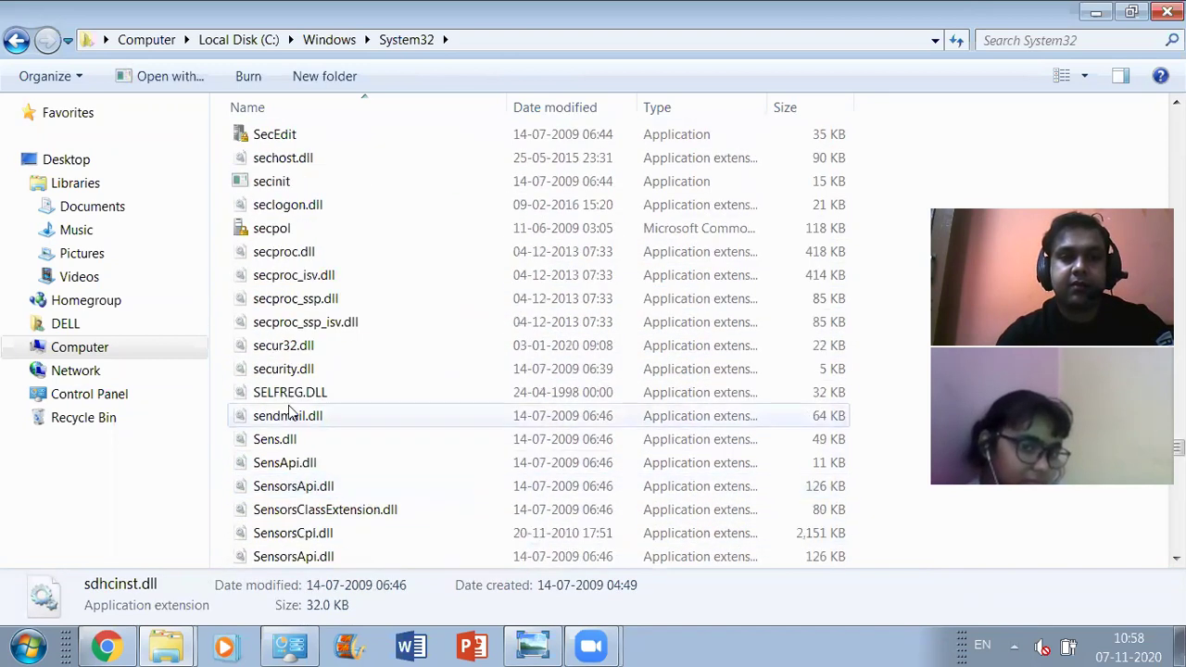
pyautogui.scroll(-6, 288, 322)
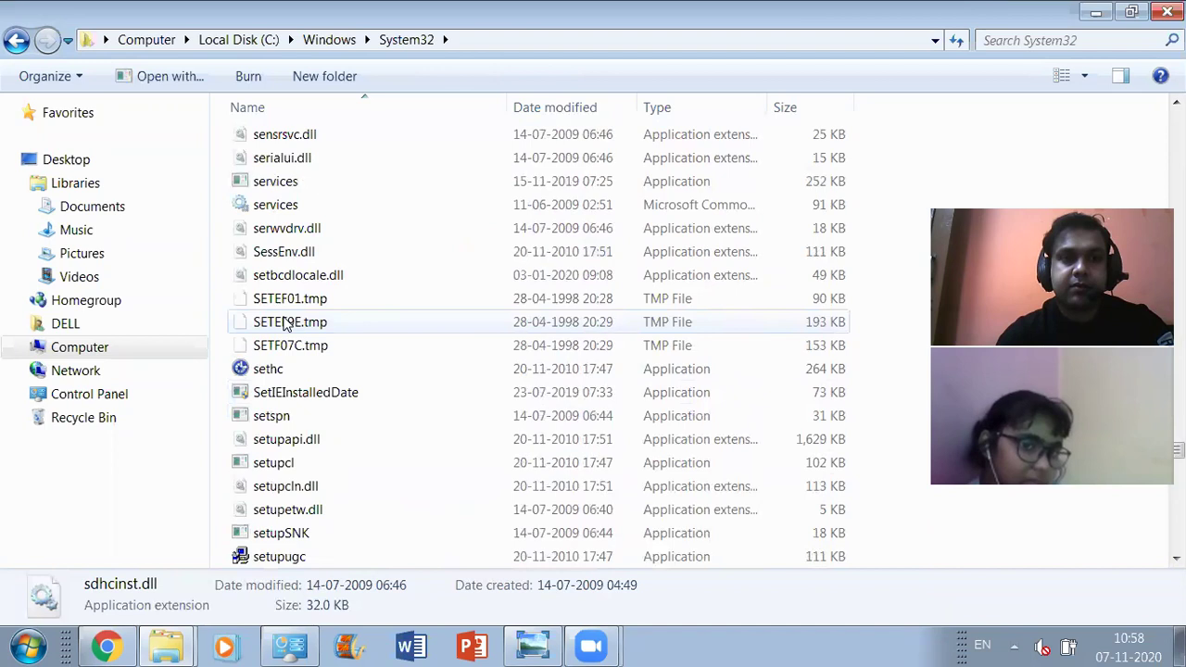
pyautogui.click(297, 205)
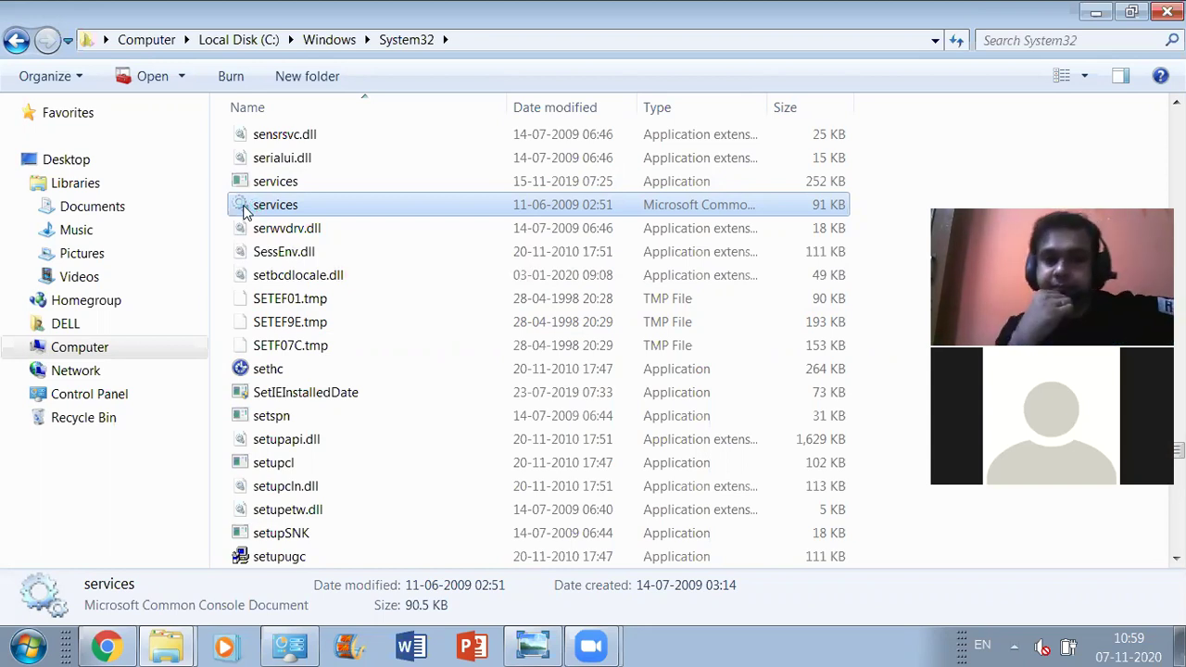
pyautogui.doubleClick(245, 211)
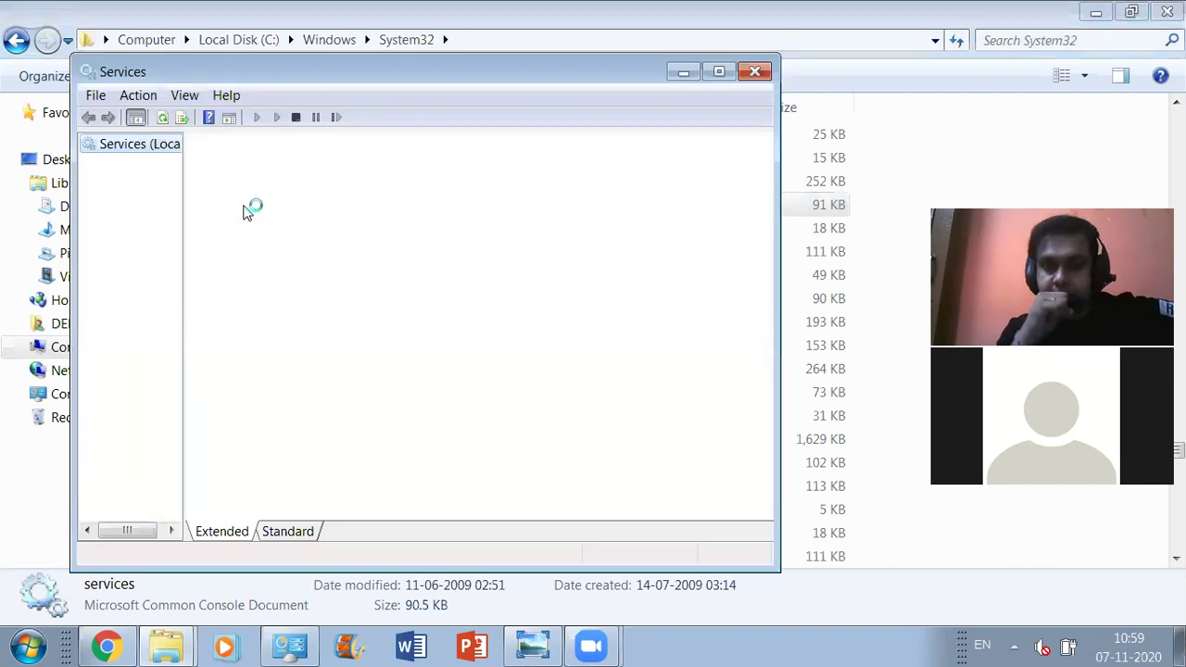
# Maximize the Services window, find the Windows Update service and open its properties
pyautogui.click(481, 257)
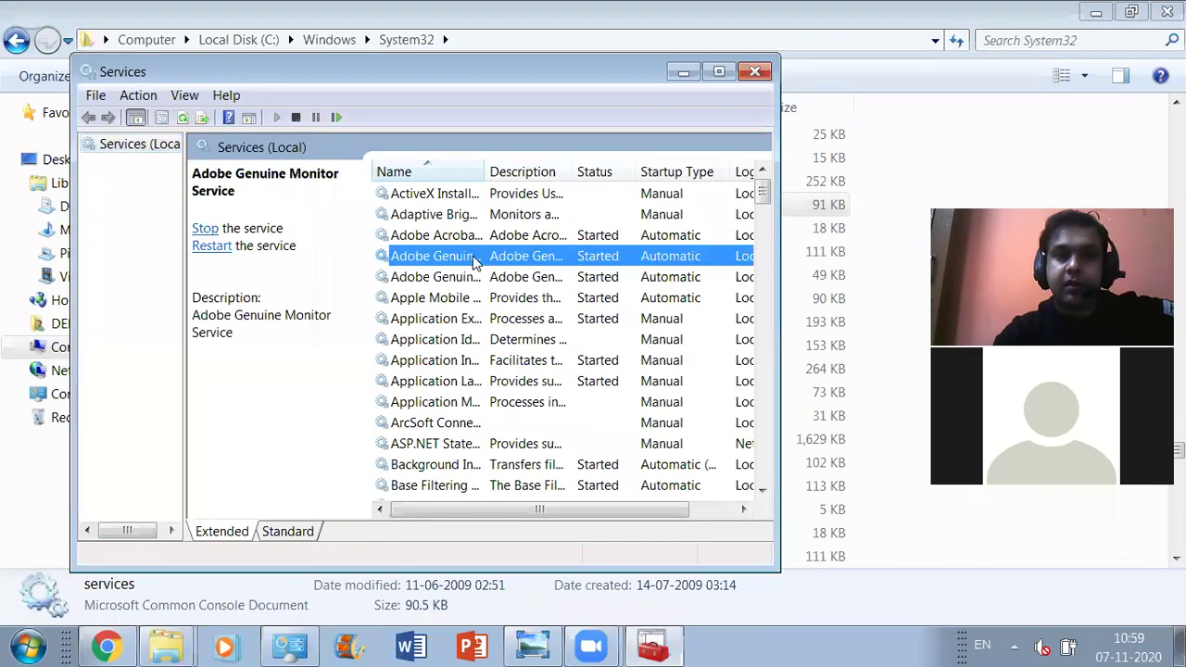
pyautogui.click(718, 72)
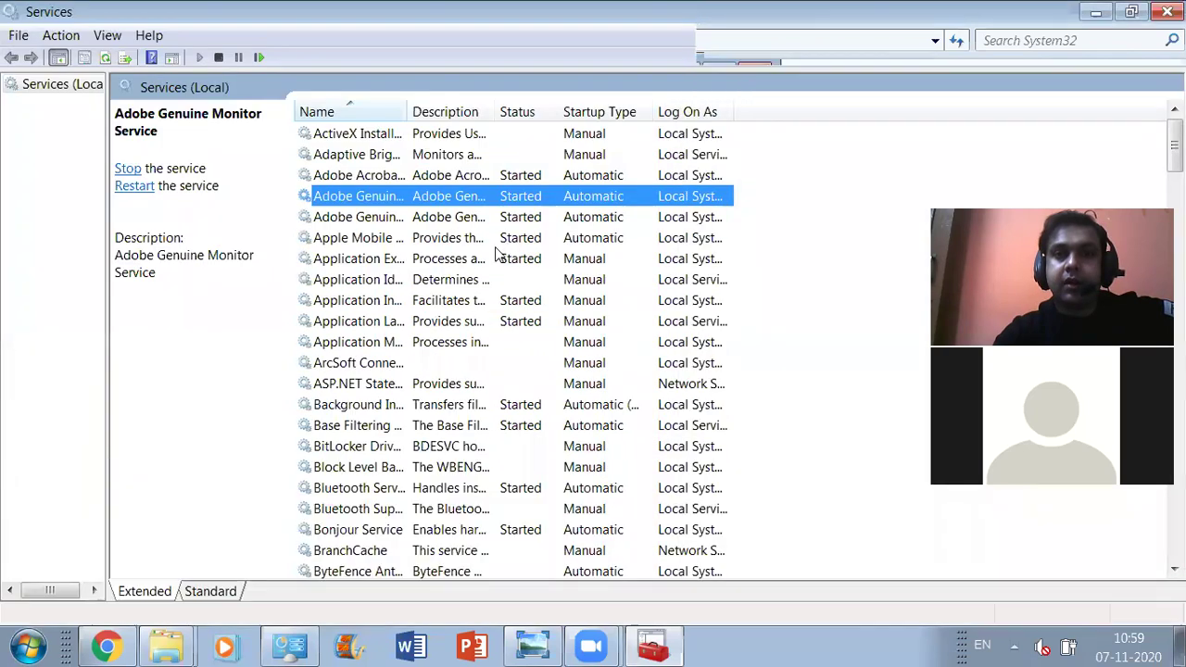
pyautogui.click(349, 309)
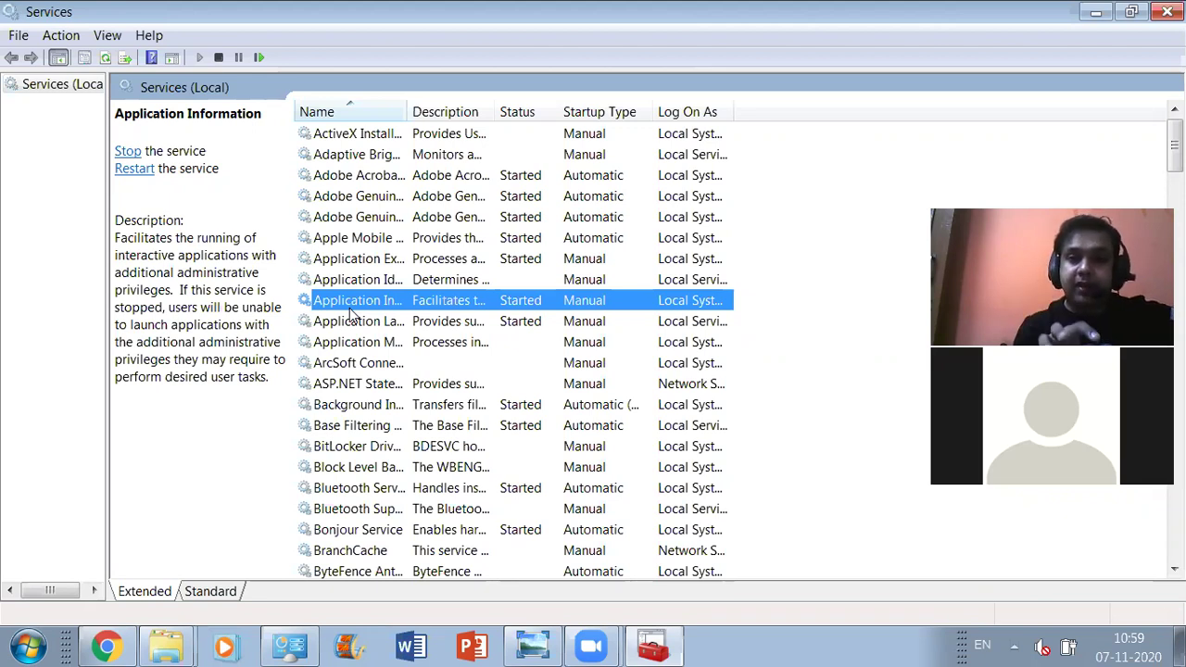
pyautogui.press('w')
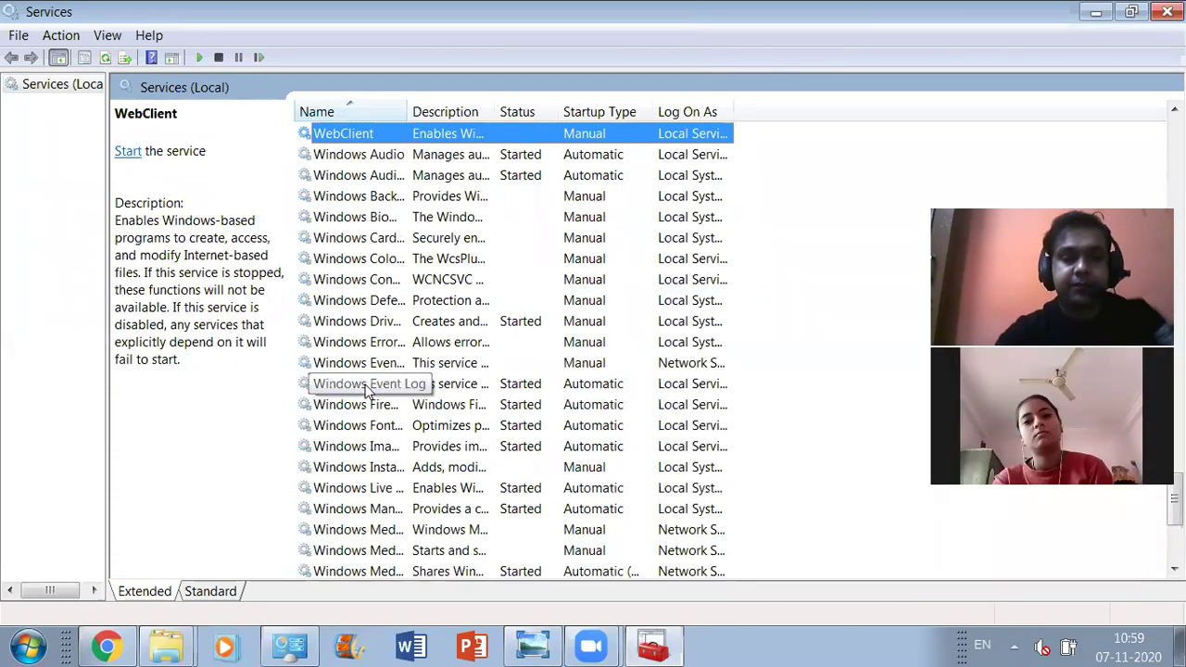
pyautogui.press('w')
pyautogui.press('w')
pyautogui.press('w')
pyautogui.press('w')
pyautogui.press('w')
pyautogui.press('w')
pyautogui.press('w')
pyautogui.press('w')
pyautogui.press('w')
pyautogui.press('w')
pyautogui.press('w')
pyautogui.press('w')
pyautogui.press('w')
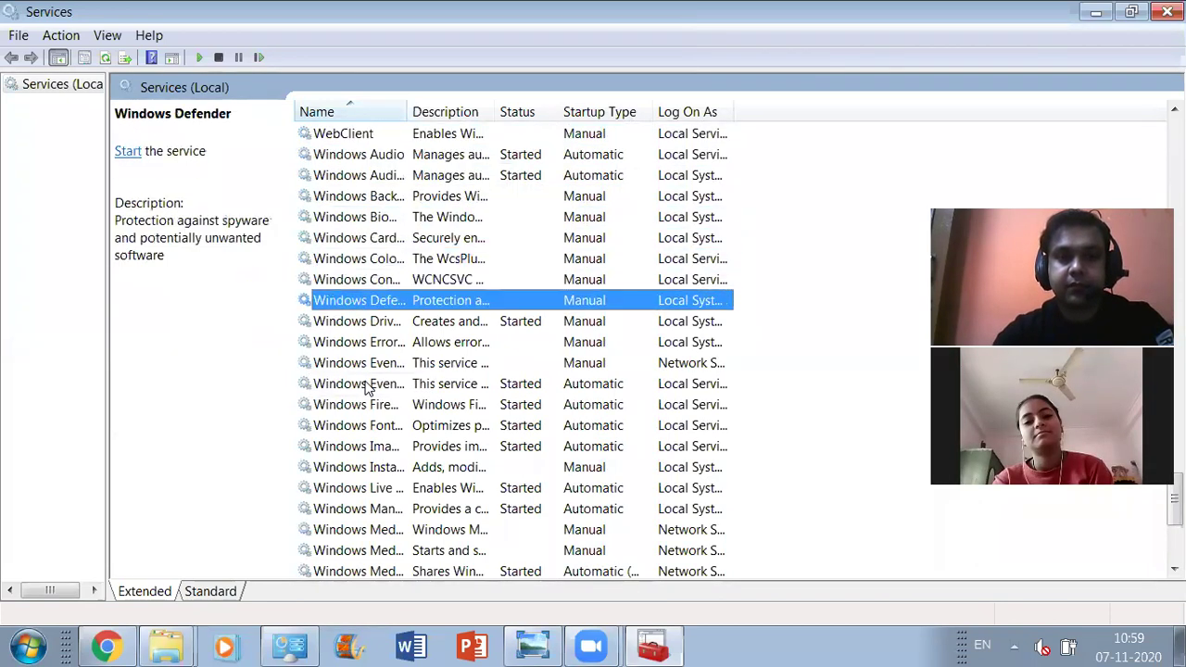
pyautogui.press('w')
pyautogui.press('w')
pyautogui.press('w')
pyautogui.press('w')
pyautogui.press('w')
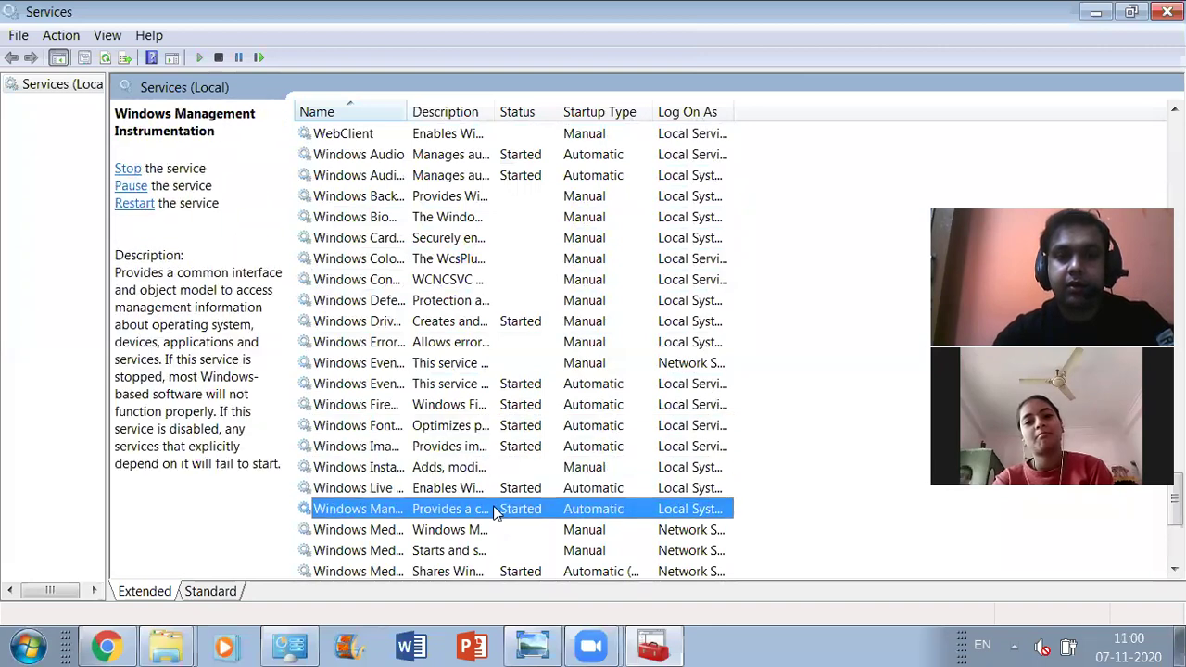
pyautogui.scroll(-2, 630, 190)
pyautogui.press('w')
pyautogui.press('w')
pyautogui.press('w')
pyautogui.press('w')
pyautogui.press('w')
pyautogui.press('w')
pyautogui.press('w')
pyautogui.press('w')
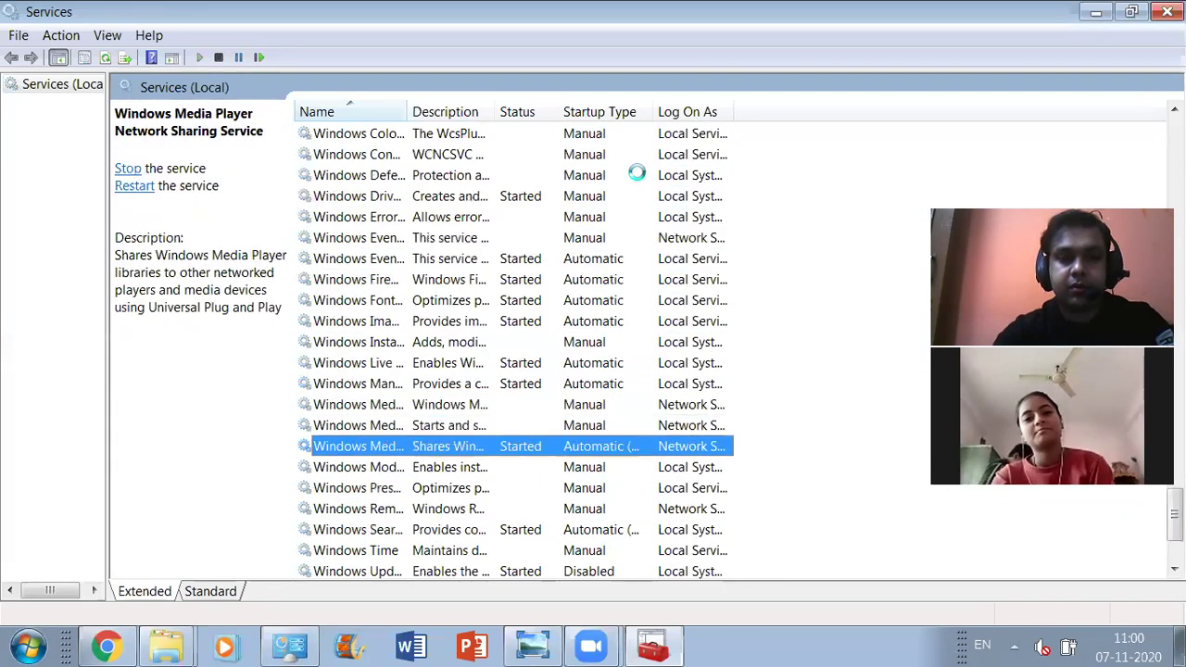
pyautogui.press('w')
pyautogui.scroll(-2, 368, 540)
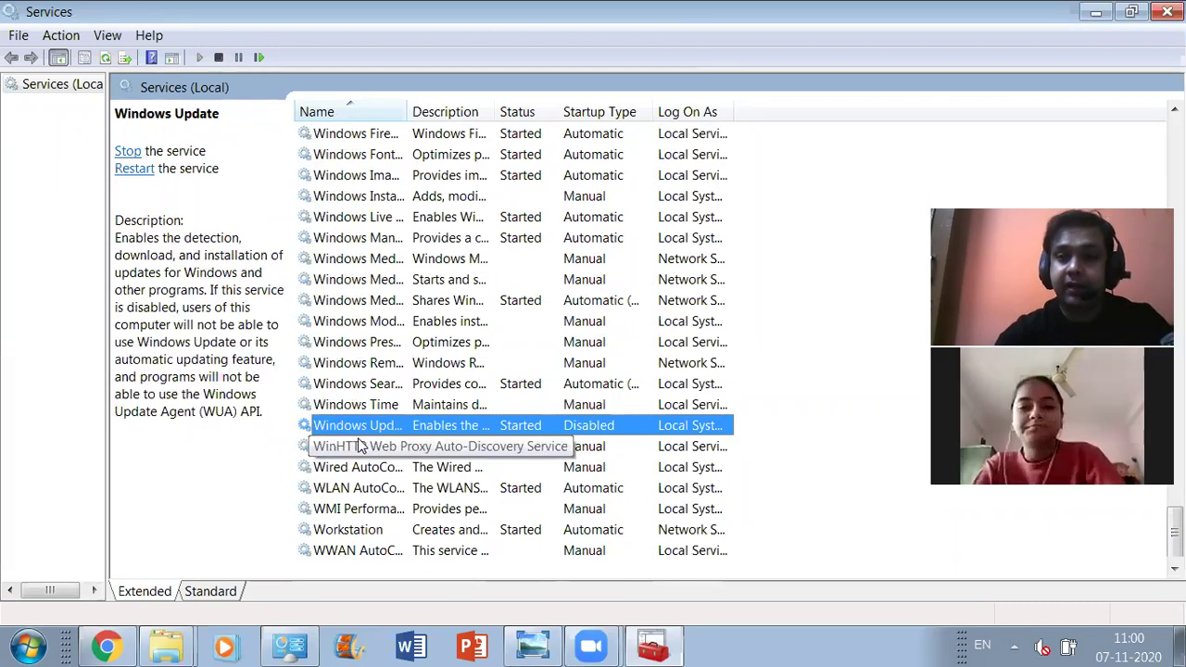
pyautogui.doubleClick(364, 432)
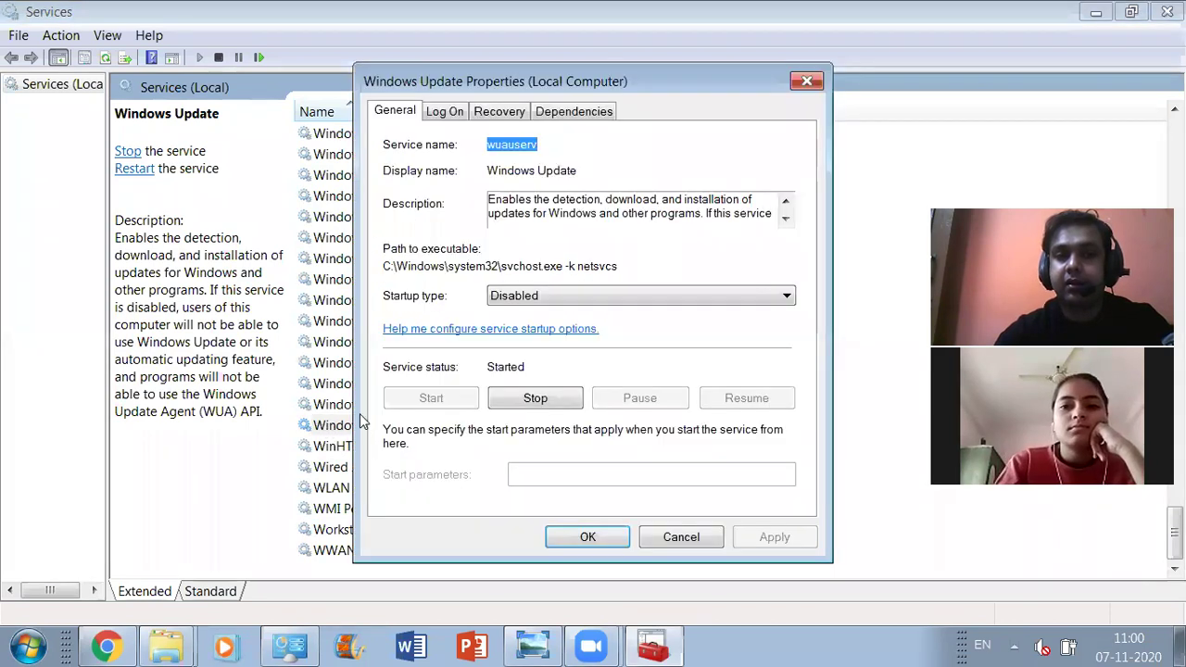
pyautogui.moveTo(620, 72); pyautogui.dragTo(547, 76)
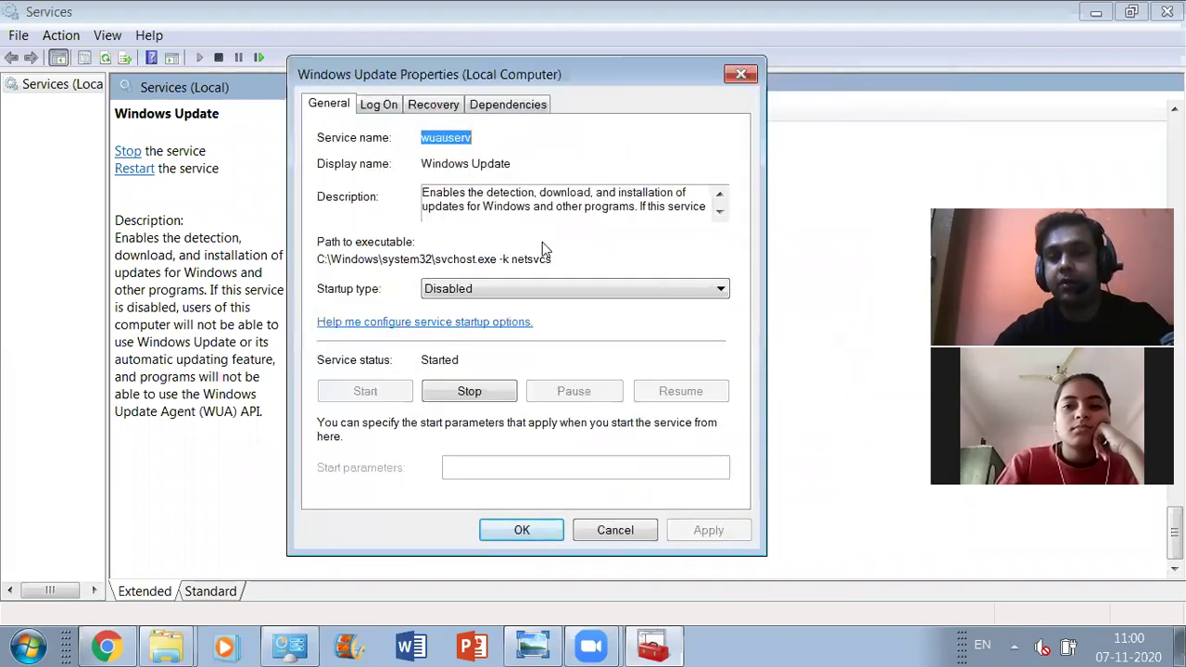
# Choose Automatic as the startup type of the Windows Update service
pyautogui.click(573, 289)
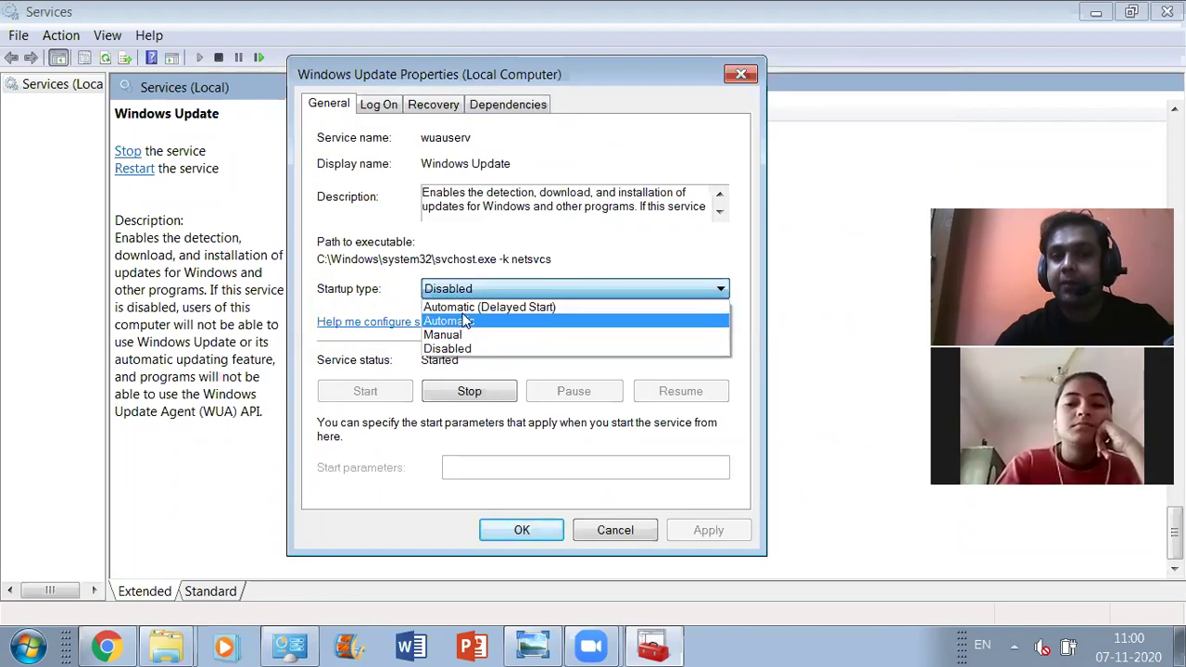
pyautogui.click(460, 322)
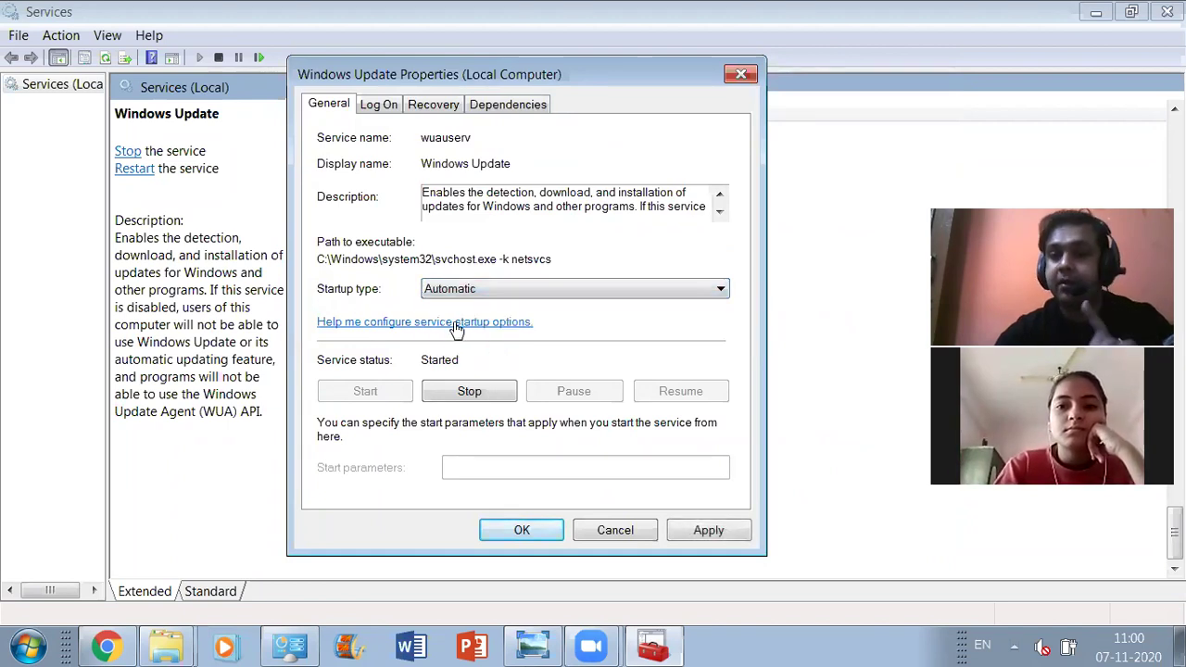
# Set the Windows Update service's startup type to Disabled and apply the change
pyautogui.click(485, 290)
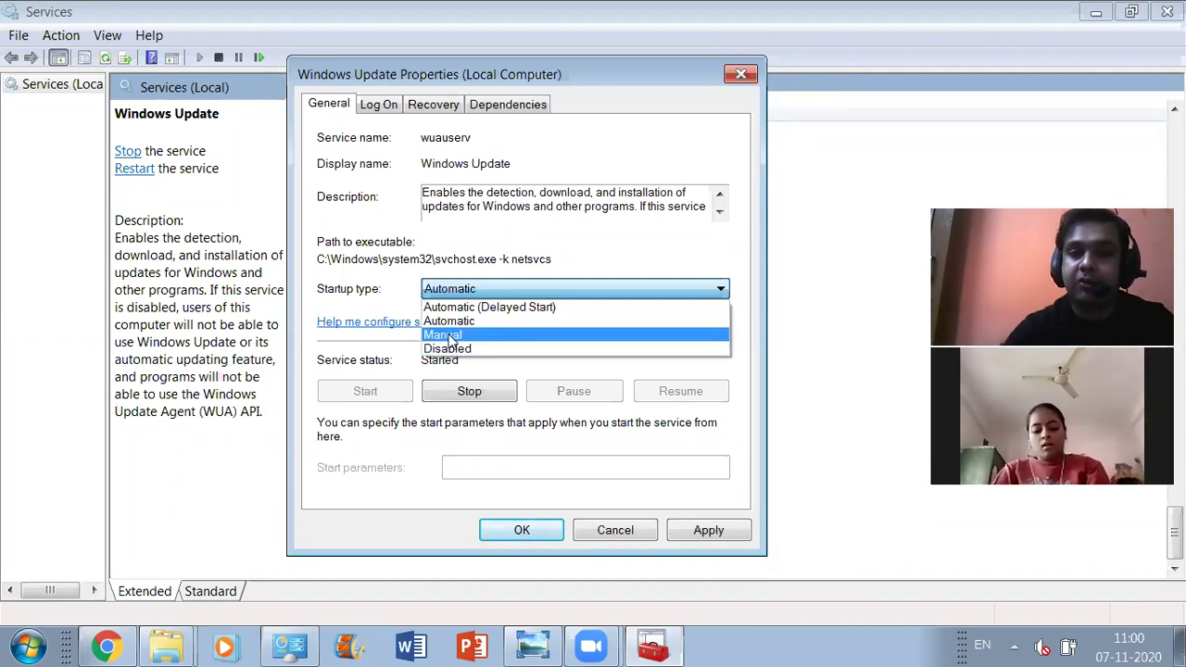
pyautogui.click(439, 352)
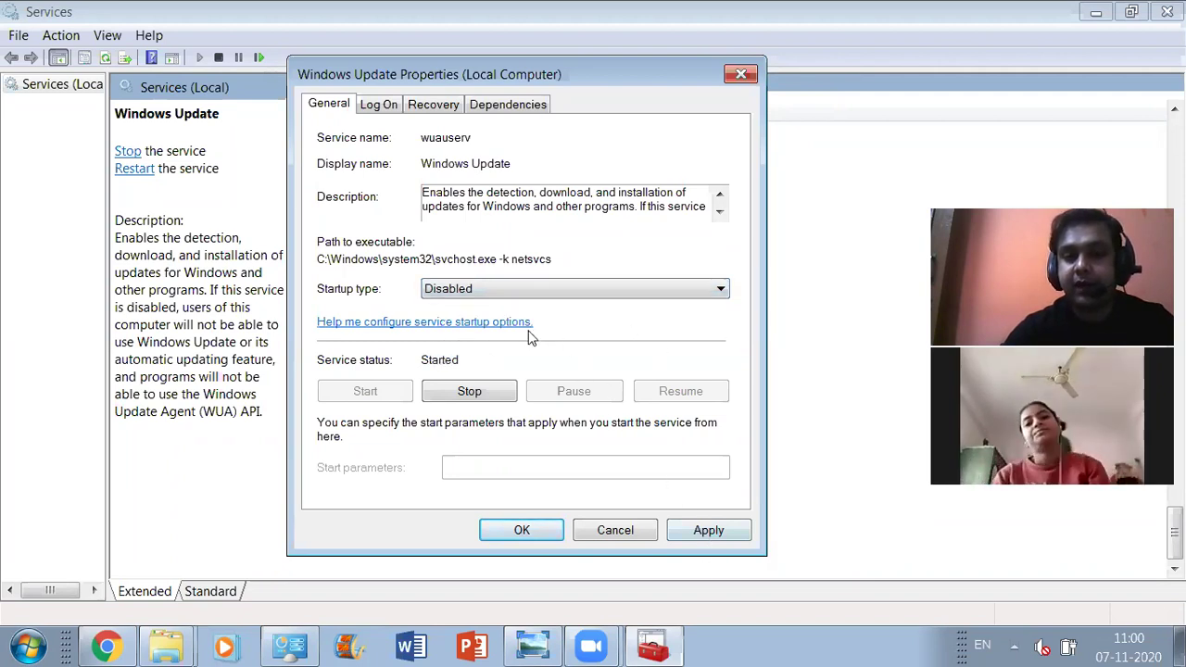
pyautogui.click(710, 531)
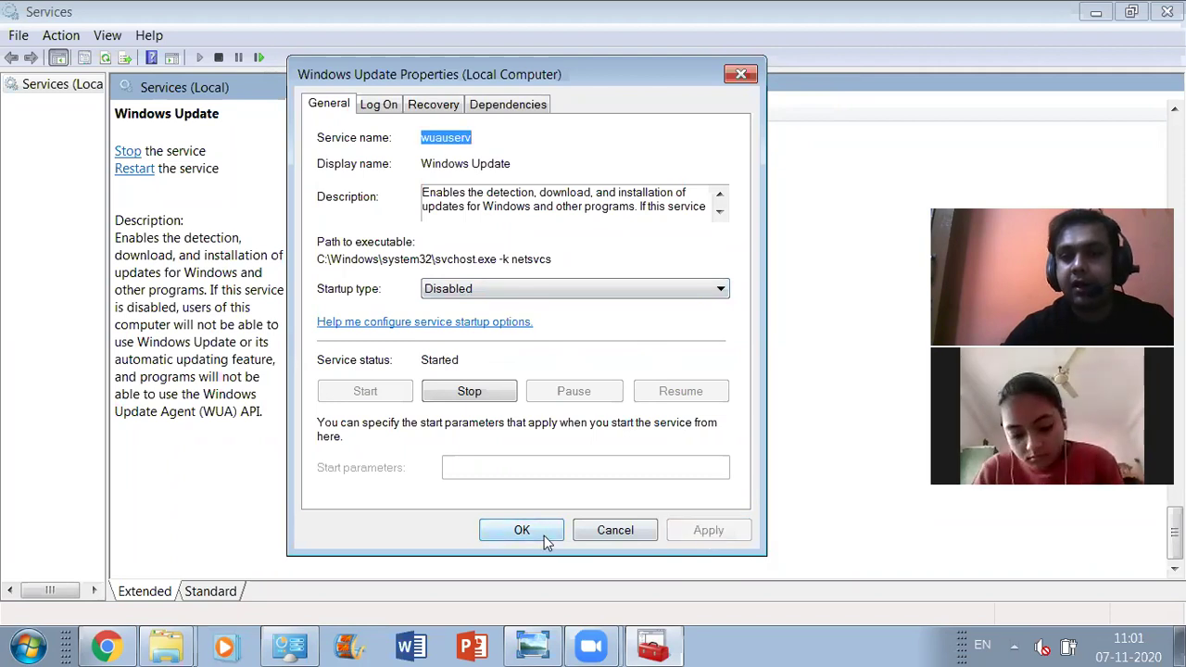
# Close the Windows Update properties, the Services window and the System32 folder window
pyautogui.click(740, 74)
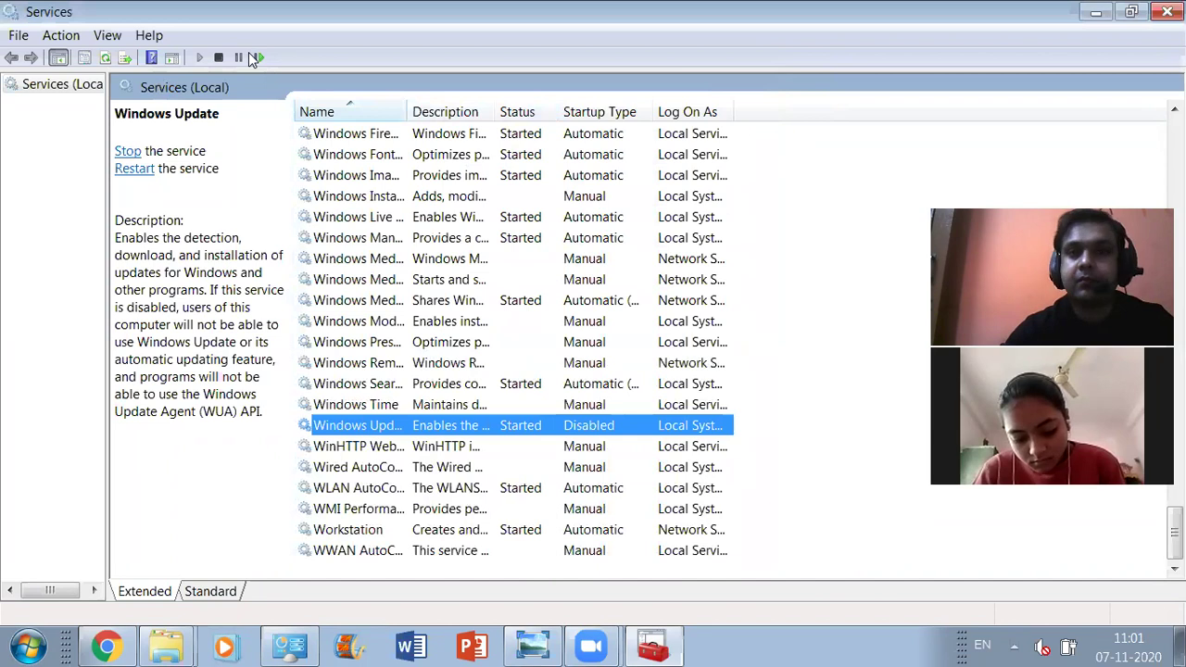
pyautogui.click(1170, 11)
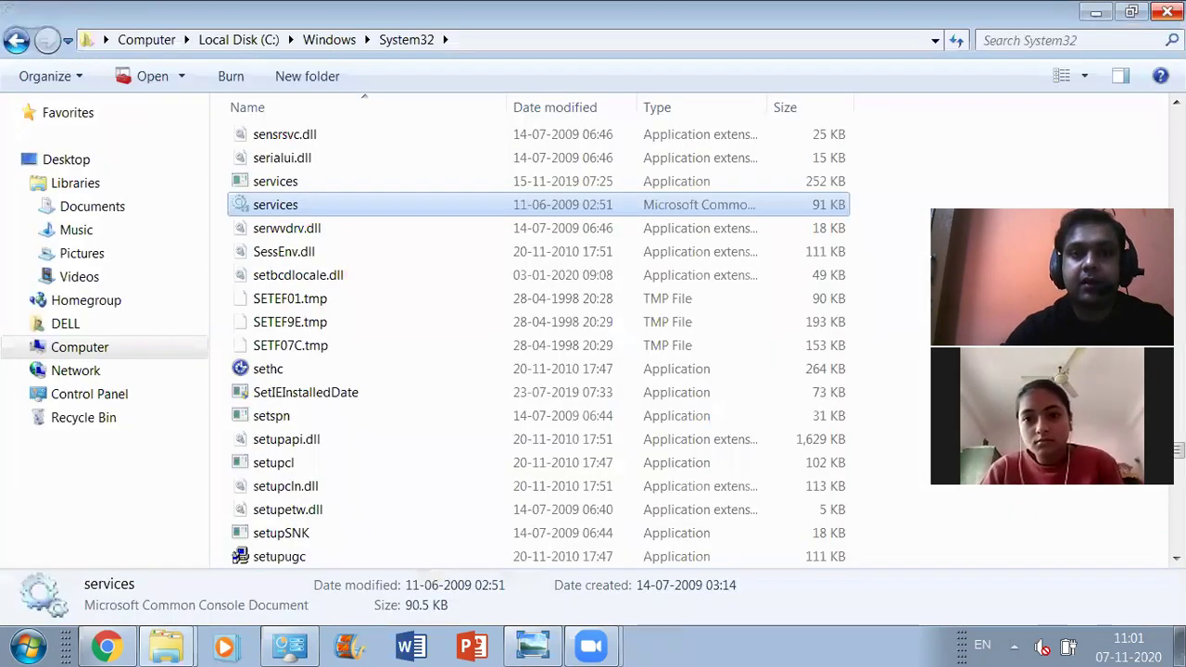
pyautogui.click(1169, 11)
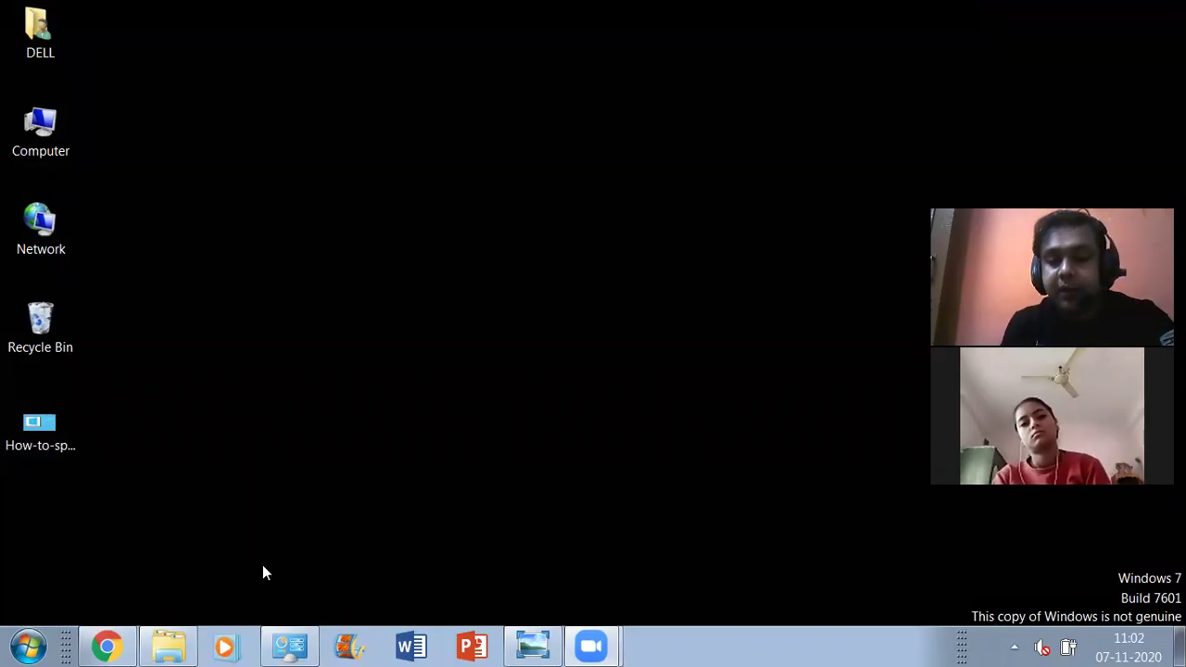
# Open the Windows Temp folder by running temp from the Run dialog
pyautogui.press('super+r')
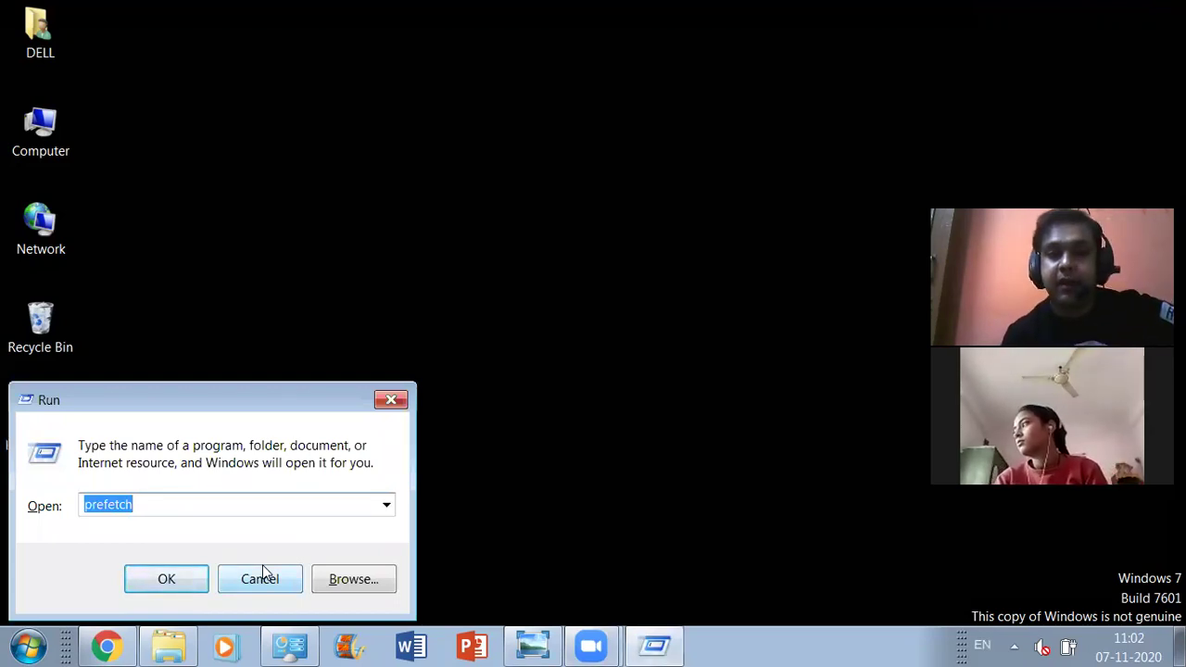
pyautogui.click(124, 508)
pyautogui.moveTo(167, 507); pyautogui.dragTo(51, 514)
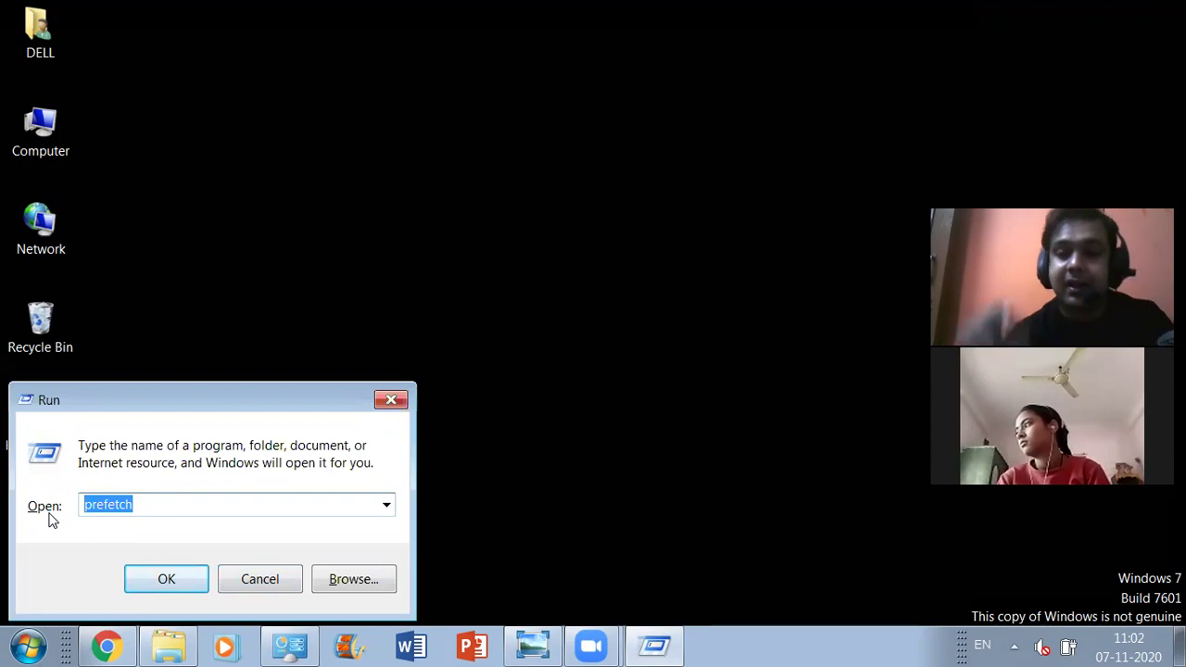
pyautogui.write('temp')
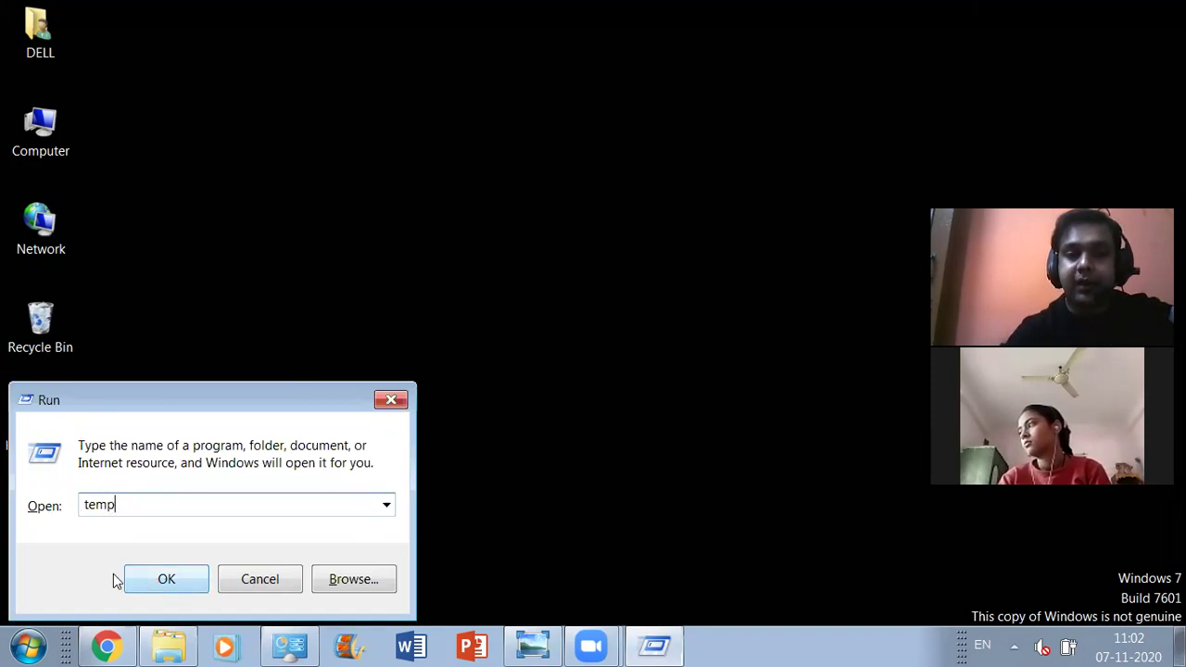
pyautogui.click(169, 580)
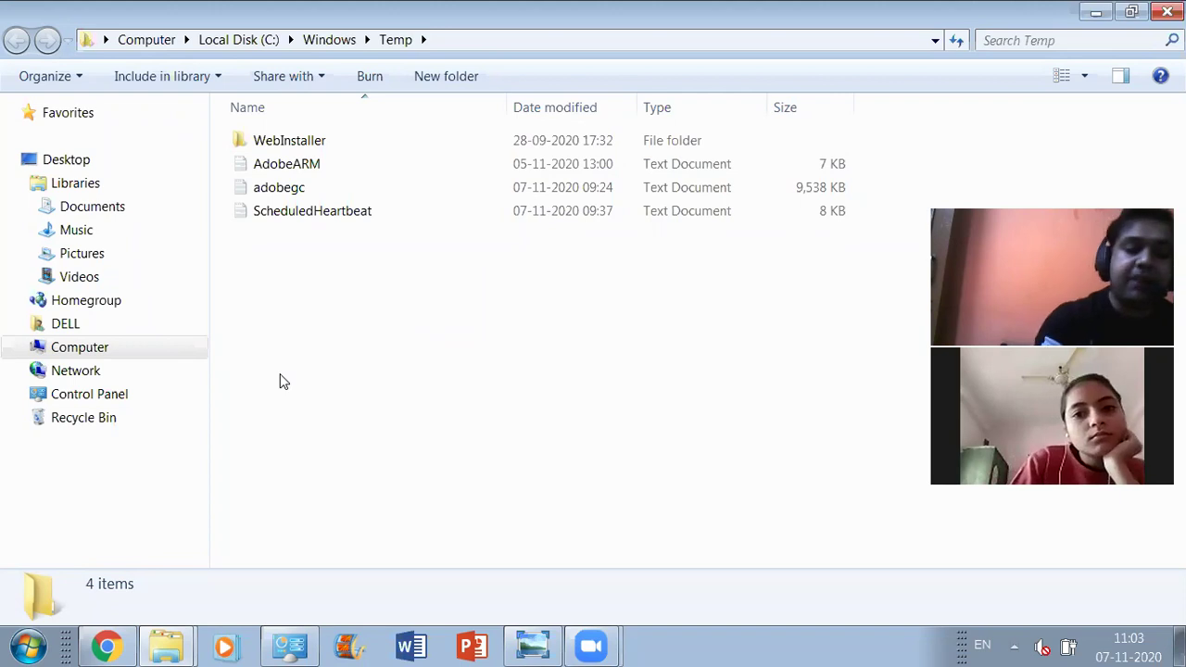
# Try to permanently delete every item in the Windows Temp folder, cancelling at the confirmation
pyautogui.hotkey('ctrl', 'a')
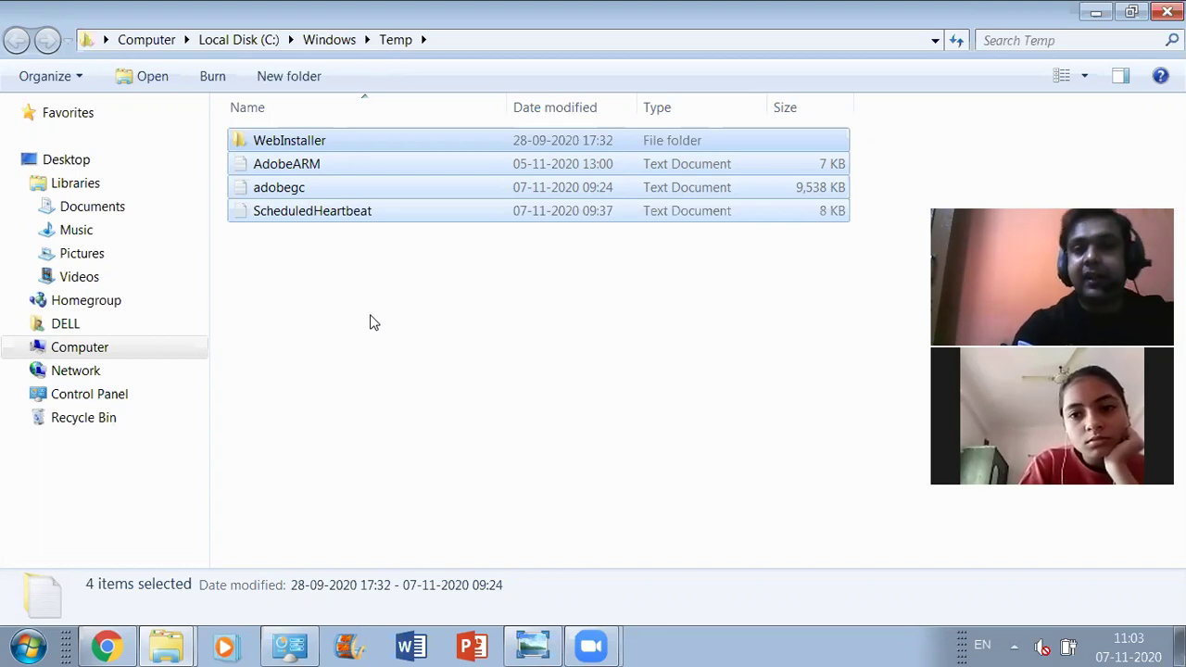
pyautogui.hotkey('shift', 'Delete')
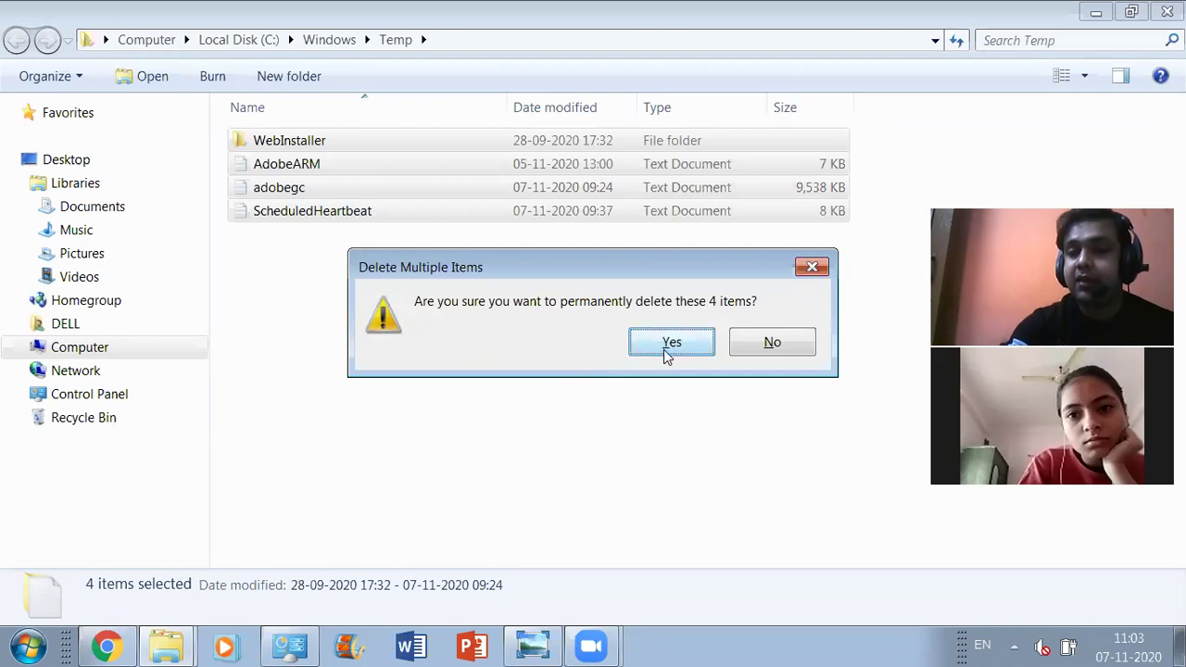
pyautogui.click(813, 269)
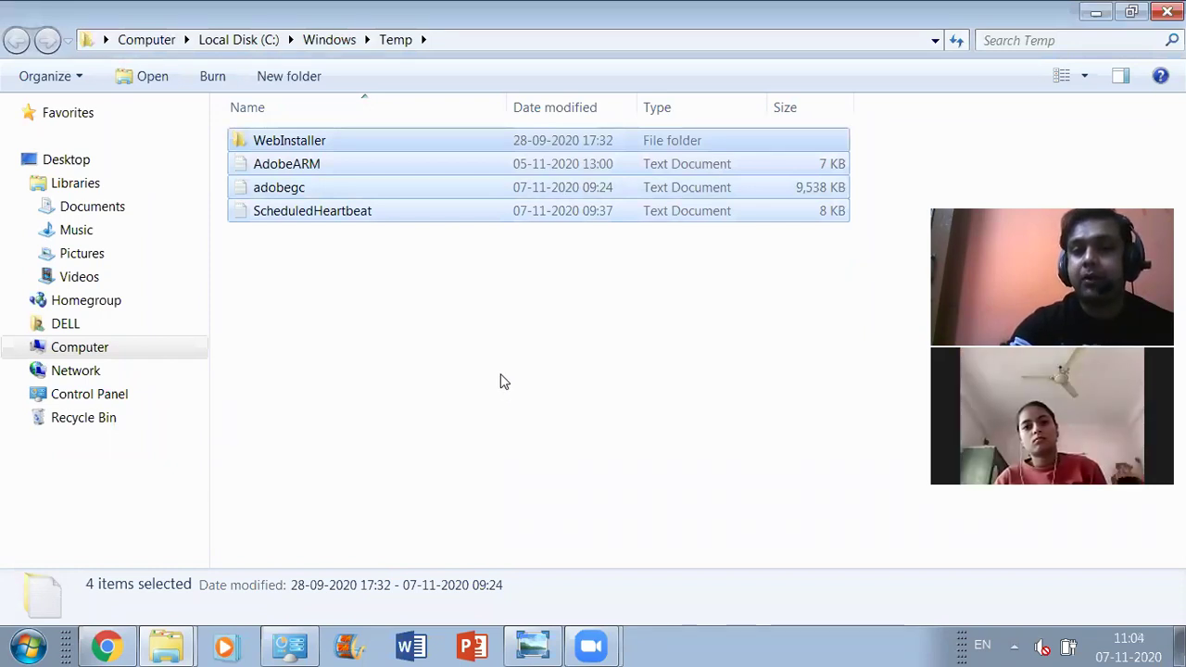
# Close the Windows Temp folder, open the user's temporary folder by running %temp% from the Run dialog, and maximize its window
pyautogui.click(1167, 11)
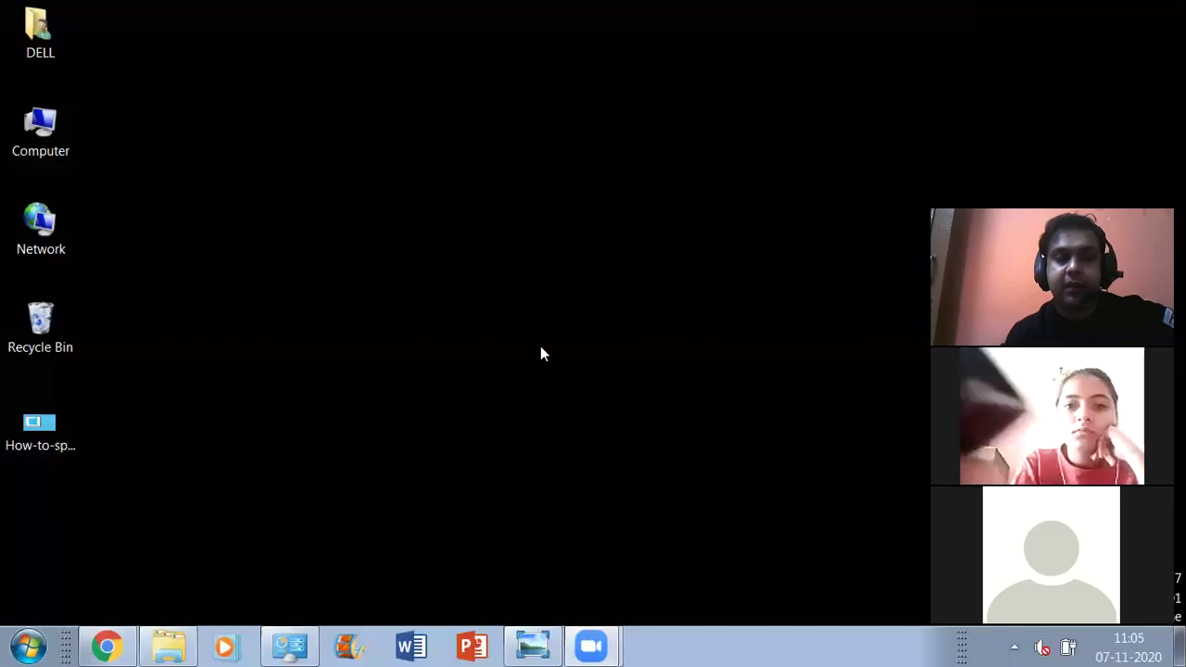
pyautogui.press('super+r')
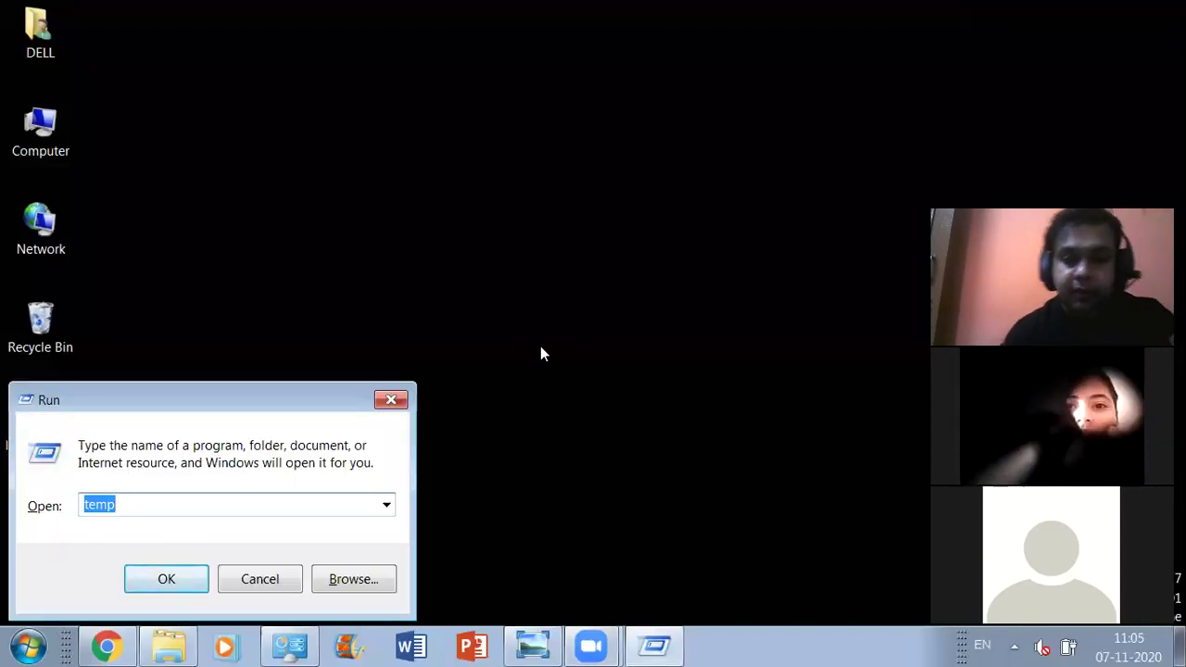
pyautogui.write('%temp')
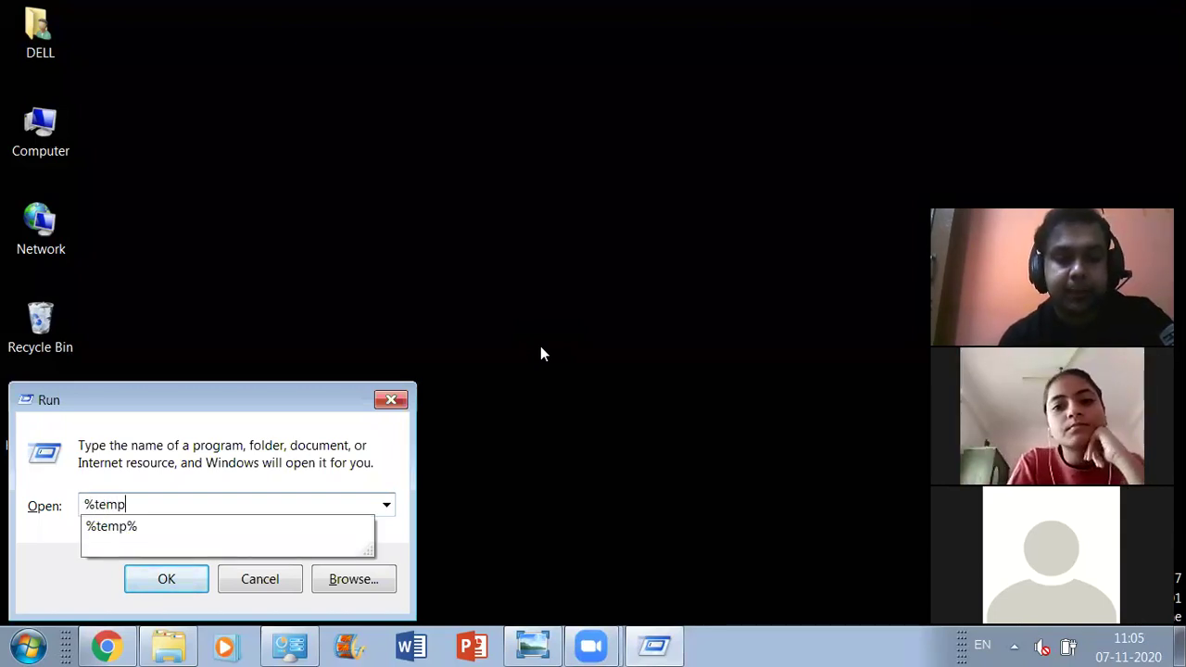
pyautogui.write('%')
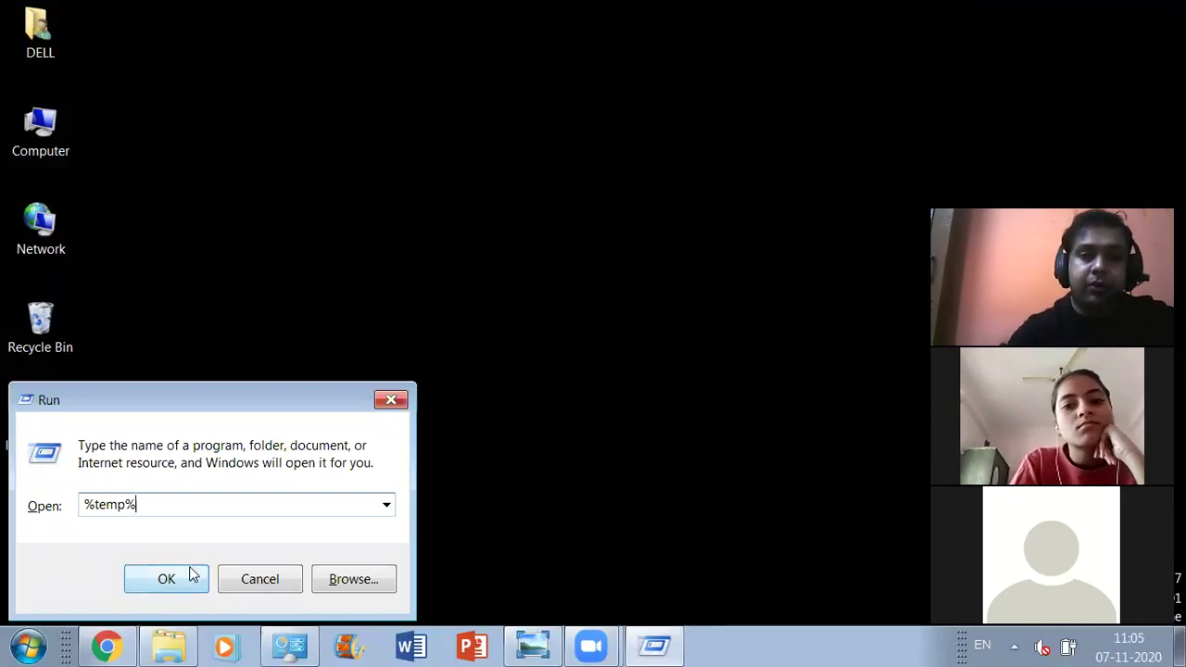
pyautogui.click(149, 582)
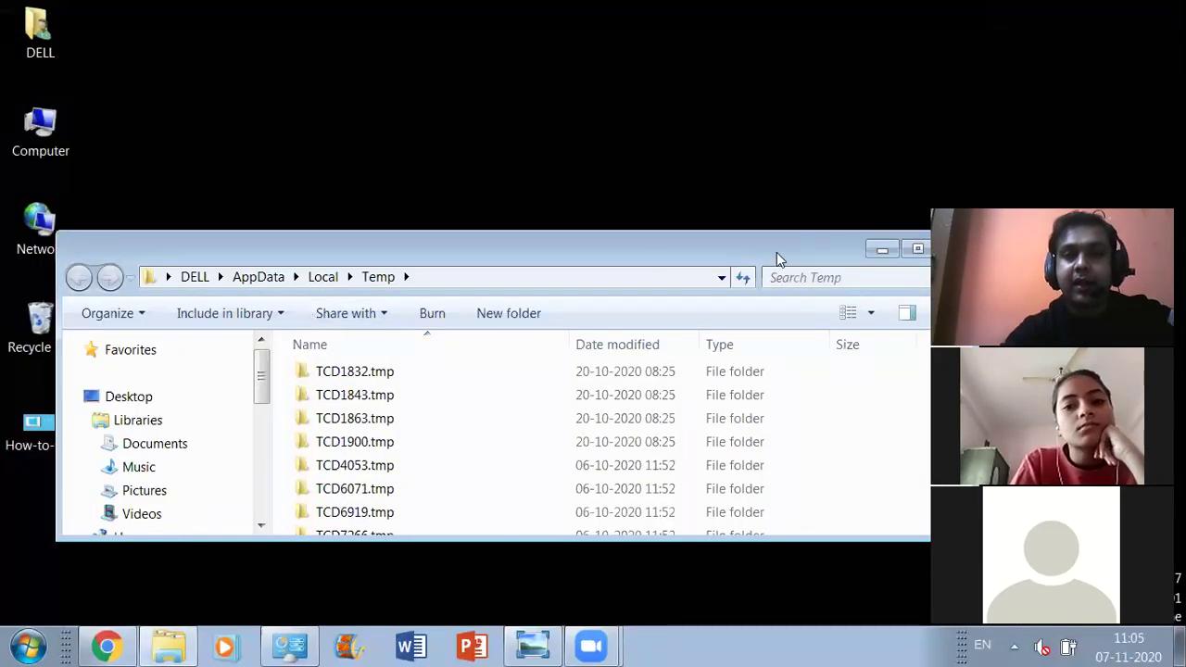
pyautogui.doubleClick(777, 252)
# Look through the temporary files and folders in the user's AppData Local Temp folder
pyautogui.scroll(20, 289, 199)
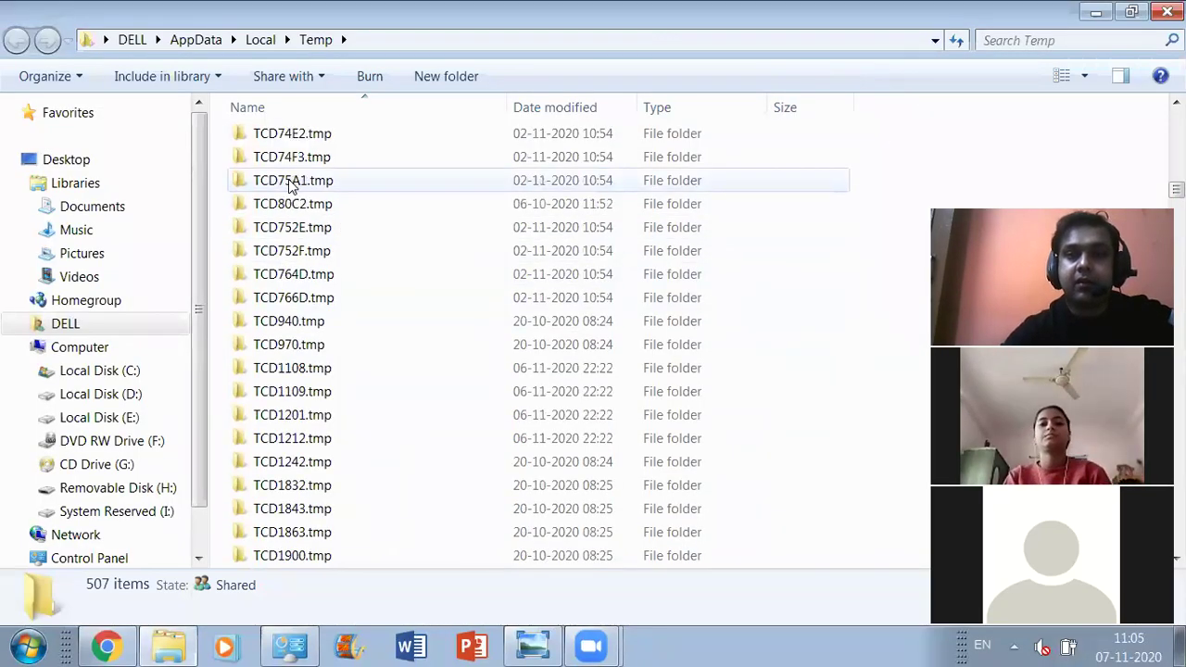
pyautogui.scroll(6, 292, 186)
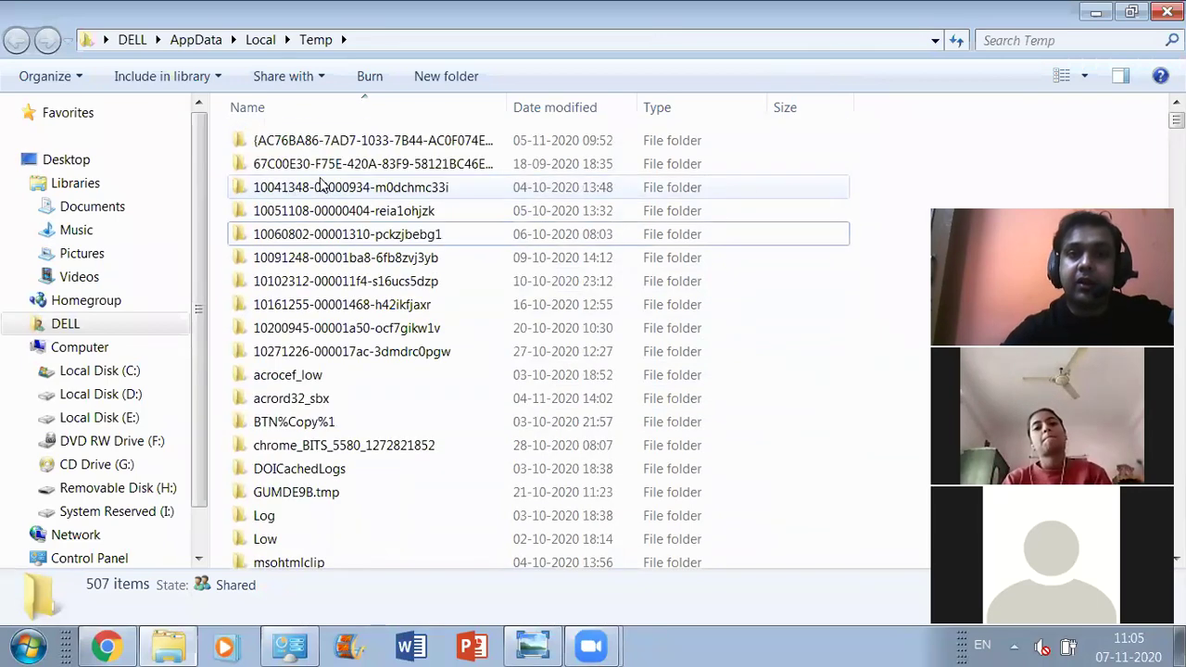
pyautogui.scroll(-20, 322, 184)
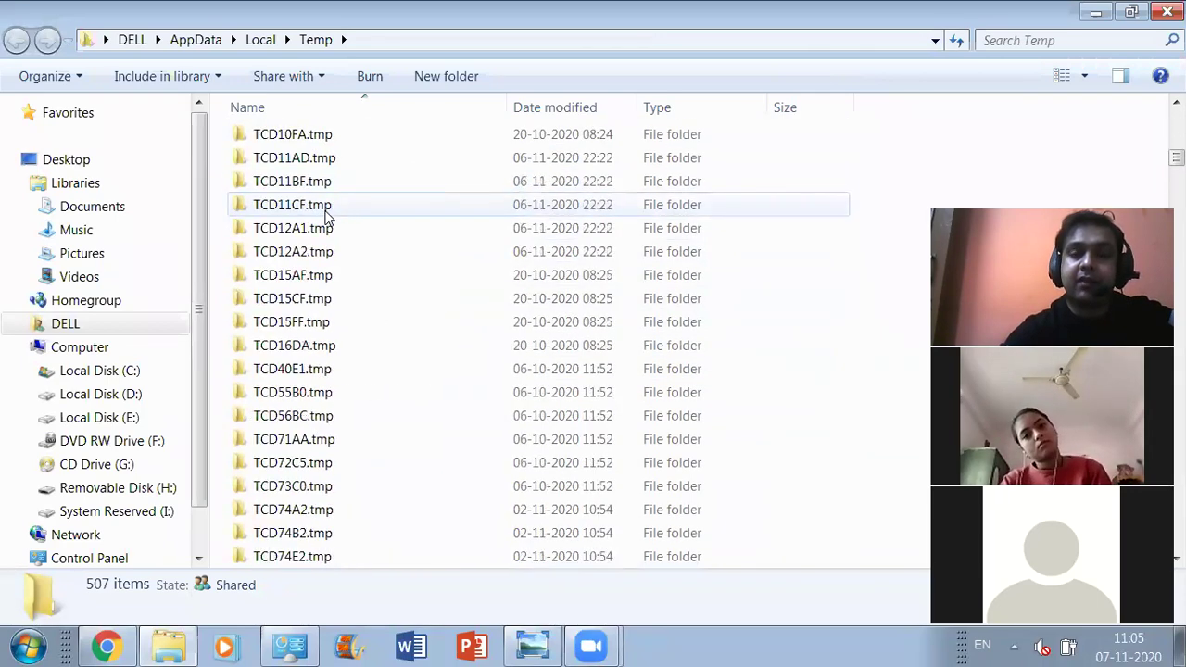
pyautogui.scroll(-20, 326, 215)
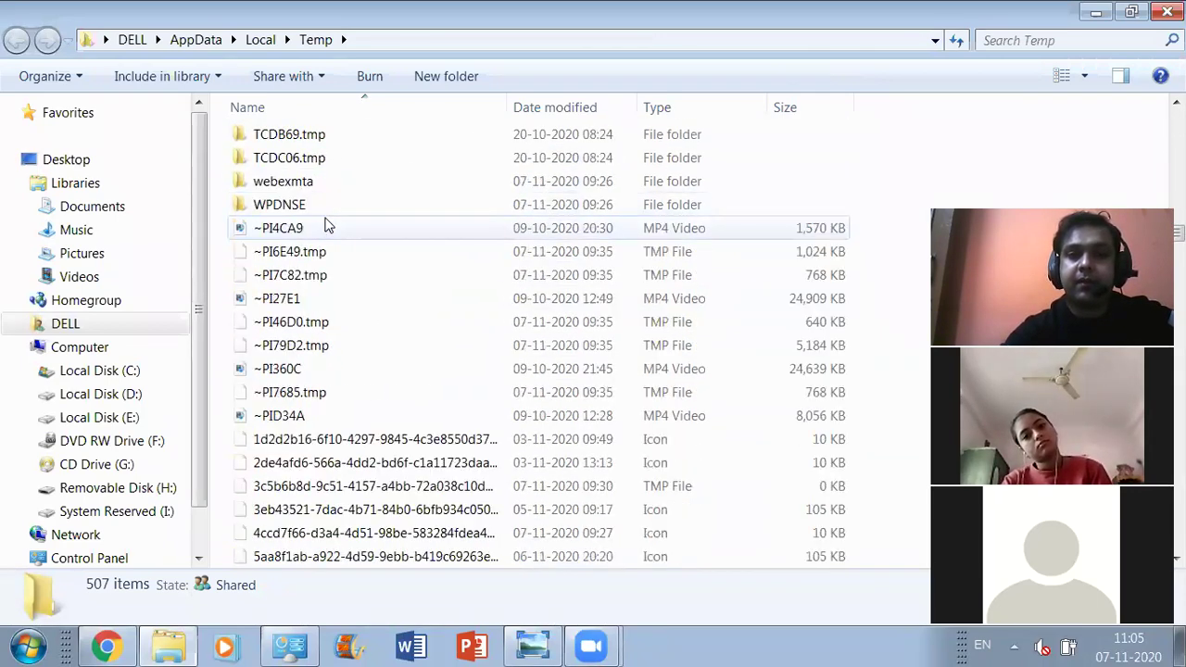
pyautogui.scroll(-9, 335, 250)
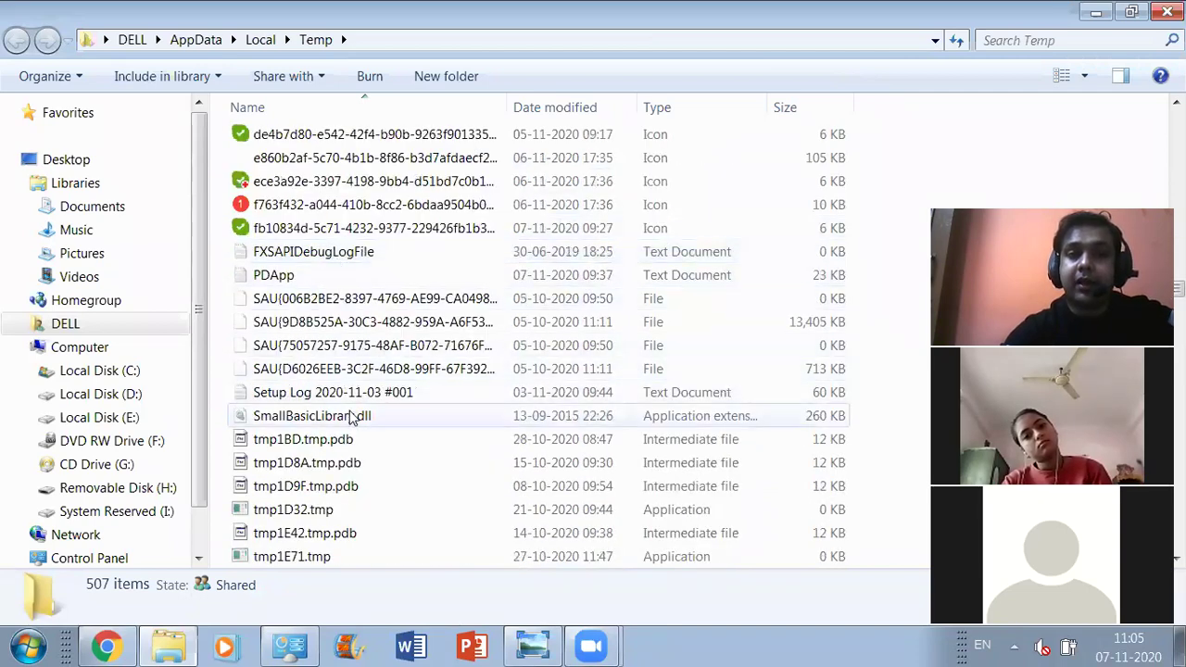
pyautogui.scroll(-20, 350, 415)
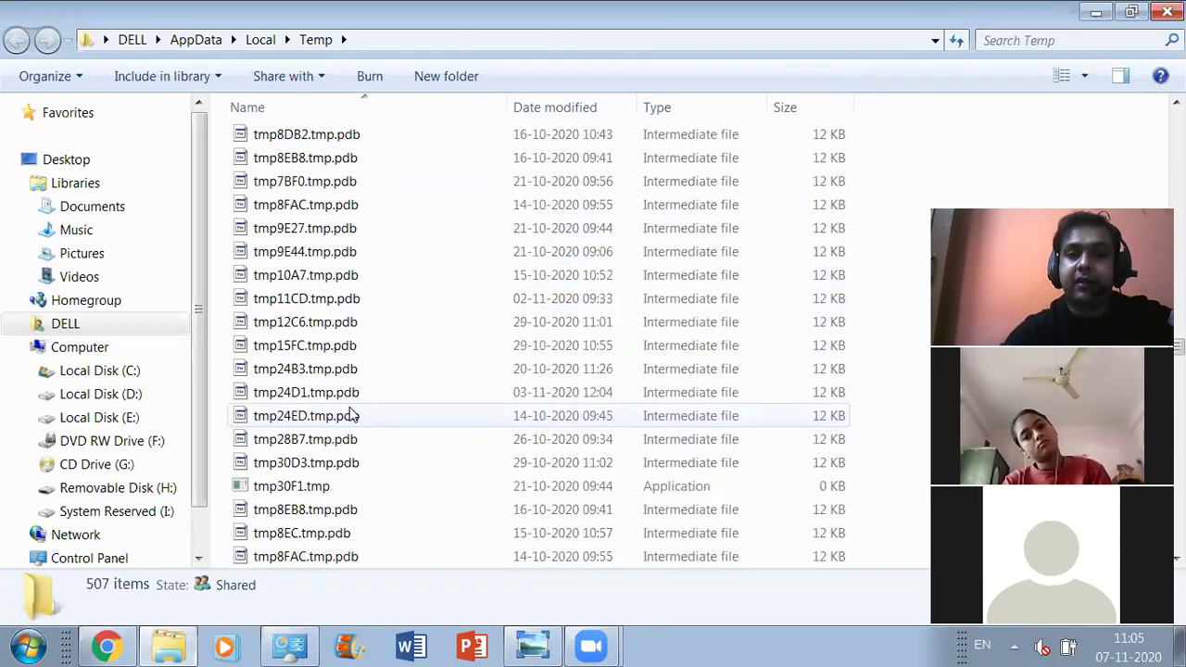
pyautogui.click(351, 415)
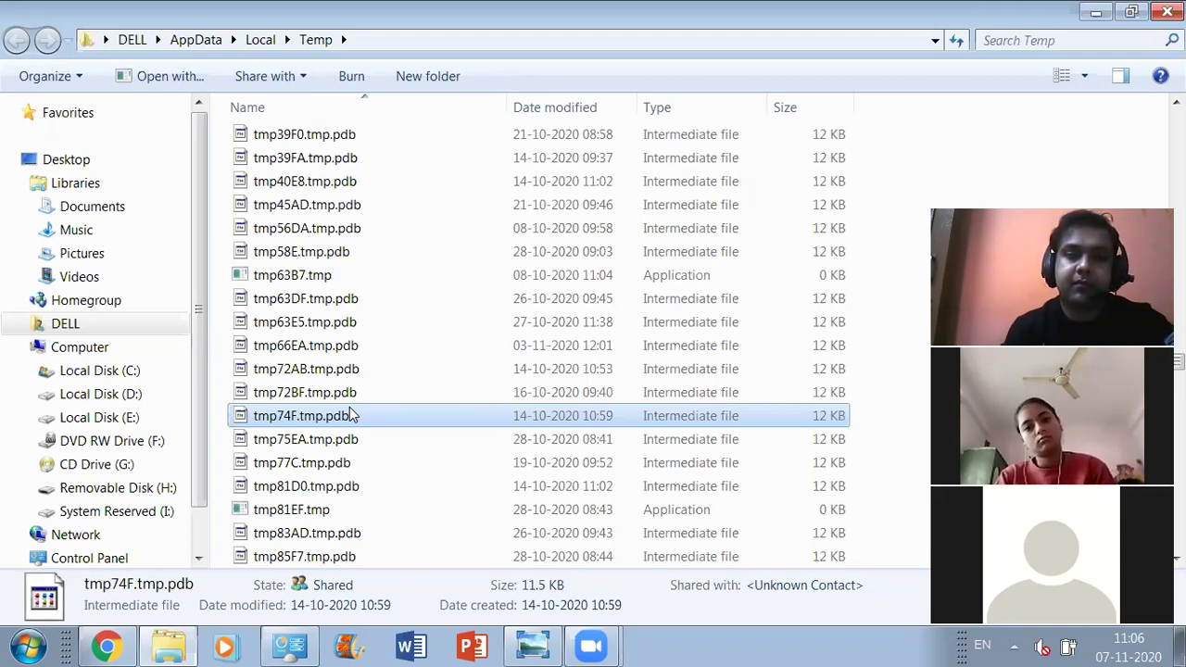
# Review the %temp% command in the Run dialog and close the dialog without running it
pyautogui.press('super+r')
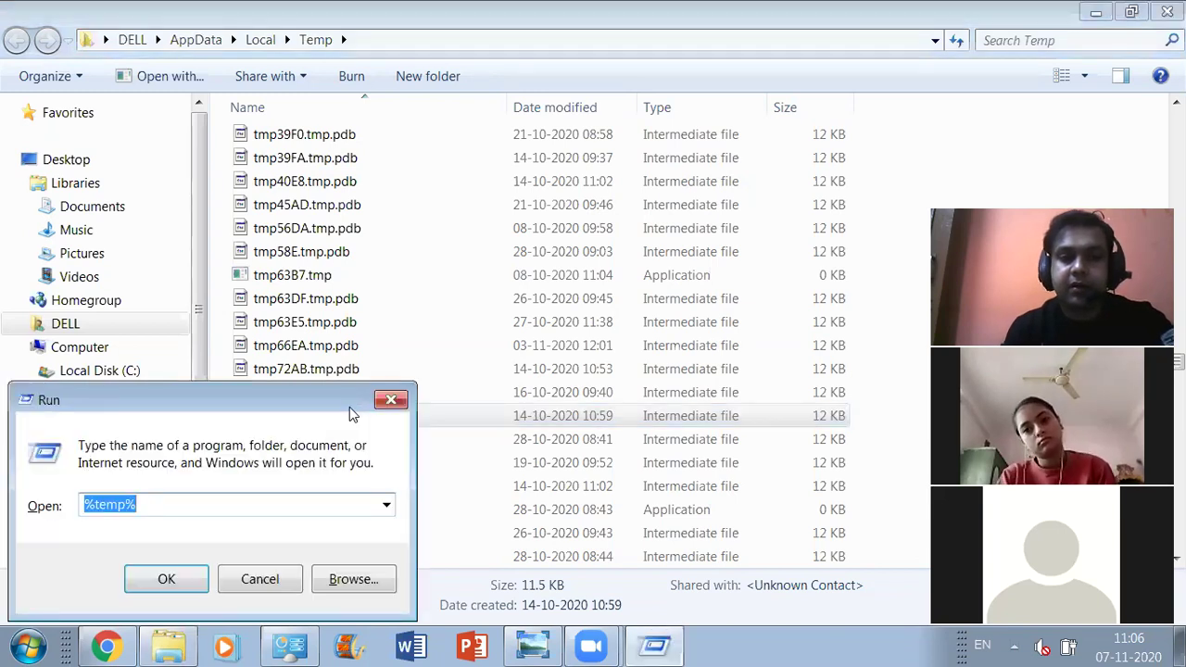
pyautogui.press('Right')
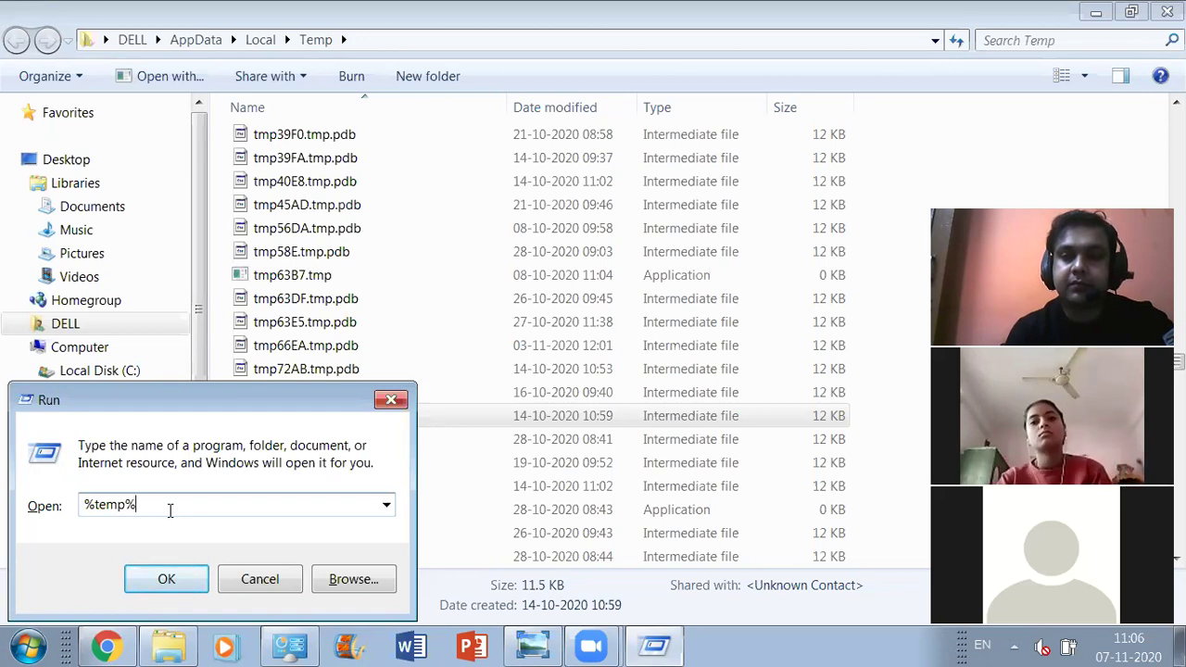
pyautogui.click(390, 401)
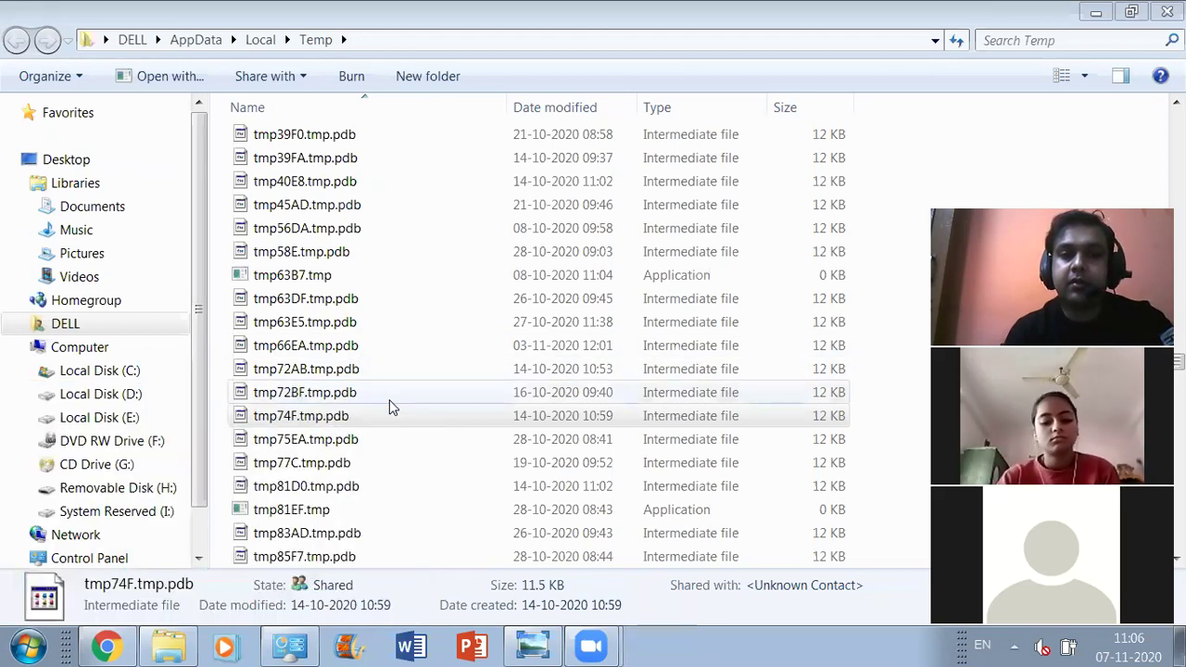
# Try to move all items in the user's Temp folder to the Recycle Bin, cancelling at the confirmation
pyautogui.click(389, 399)
pyautogui.hotkey('ctrl', 'a')
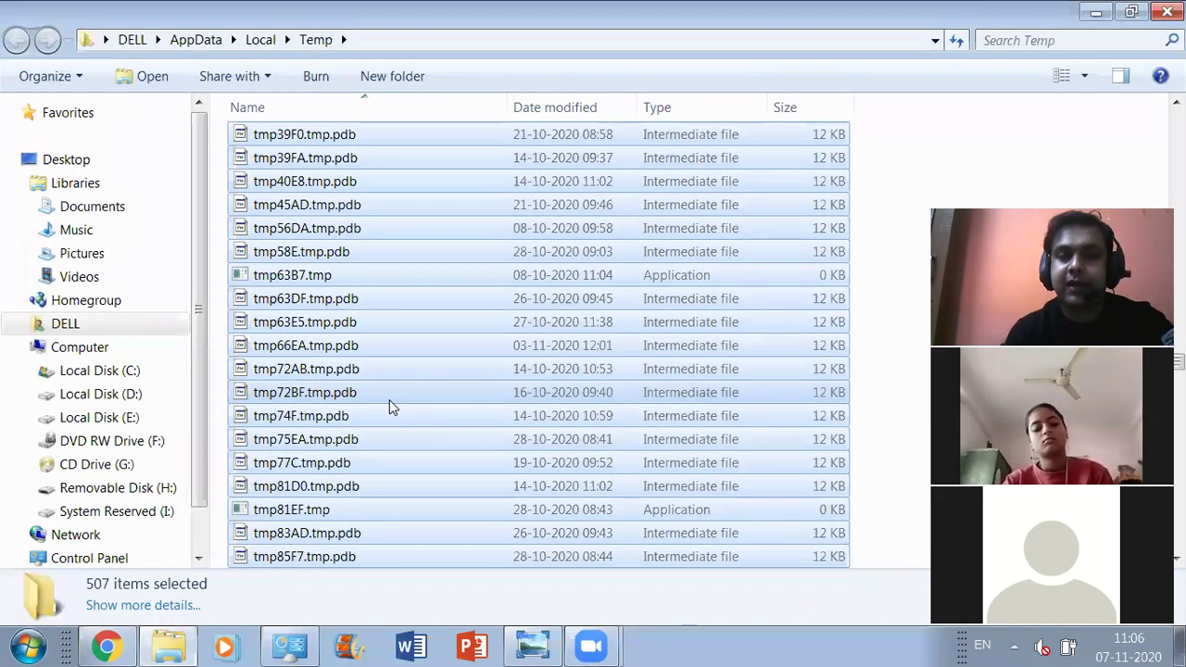
pyautogui.press('Delete')
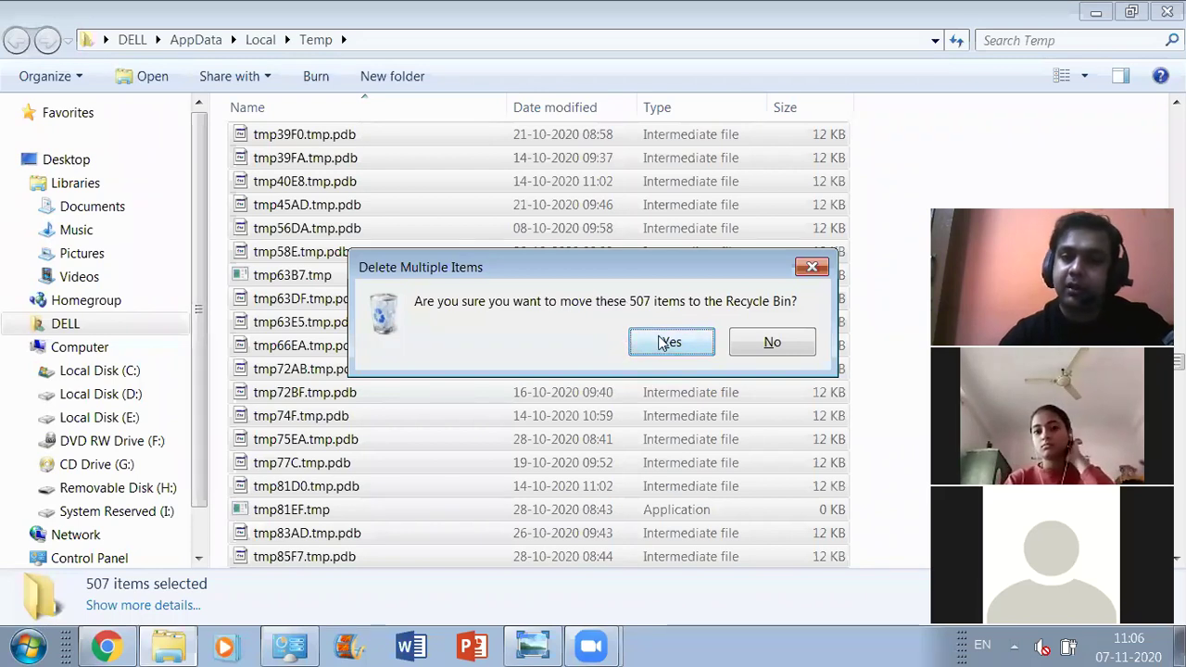
pyautogui.click(811, 266)
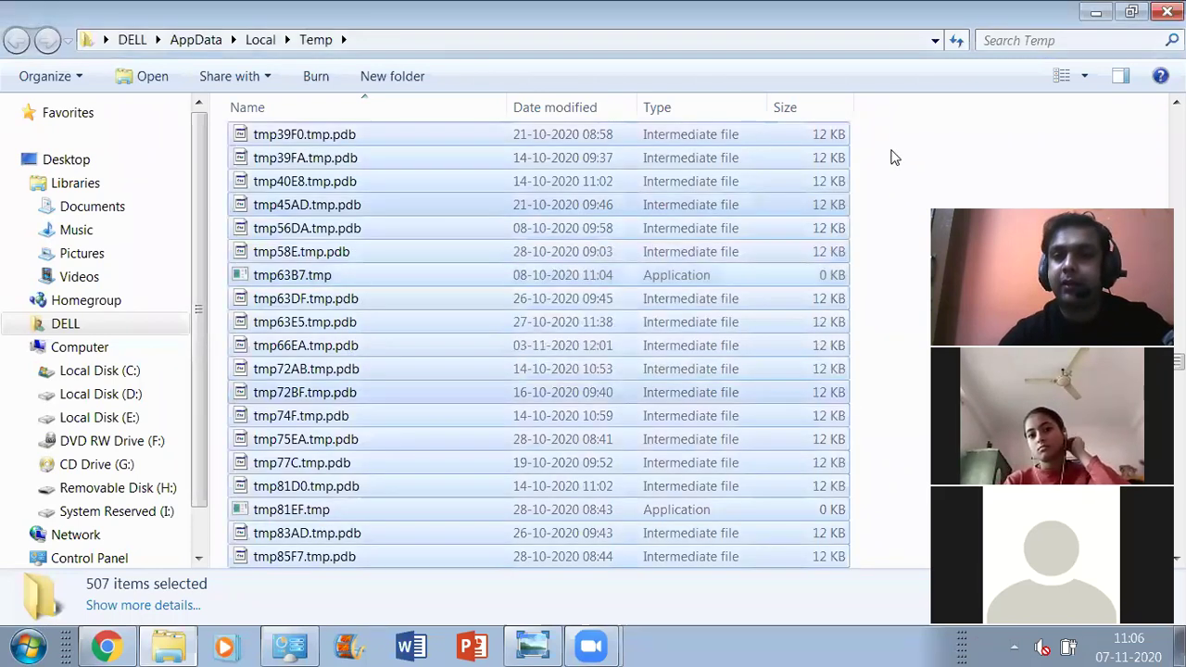
pyautogui.click(895, 158)
# Minimize the Temp folder window and try to empty the Recycle Bin, cancelling at the confirmation
pyautogui.click(1095, 17)
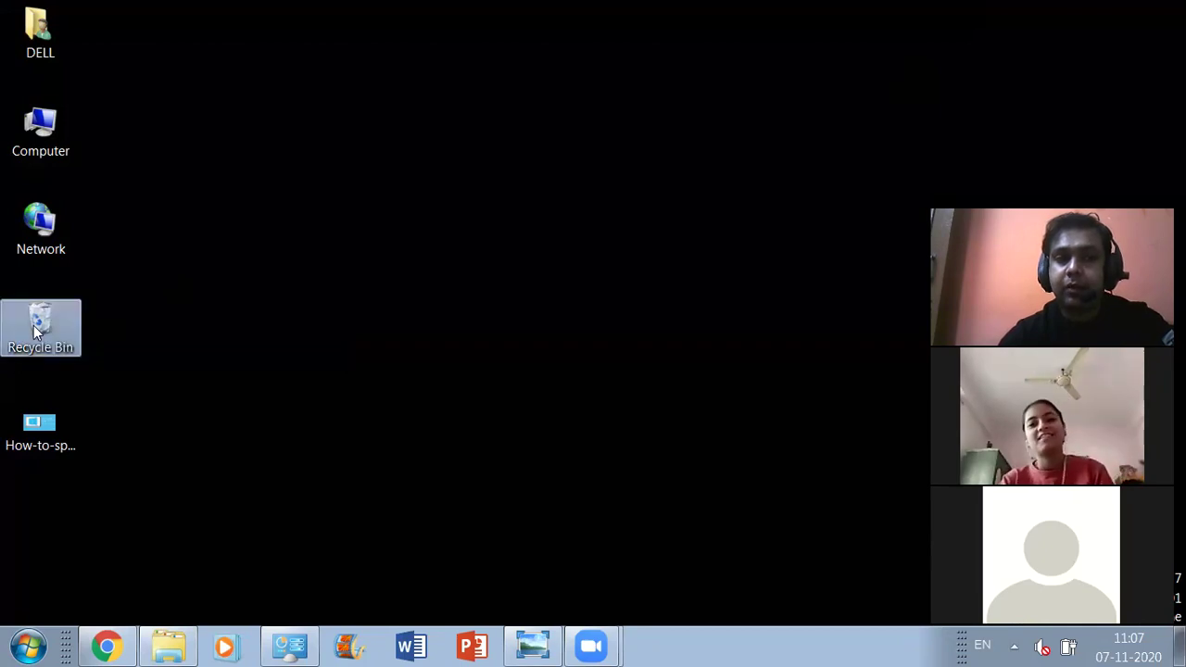
pyautogui.rightClick(34, 328)
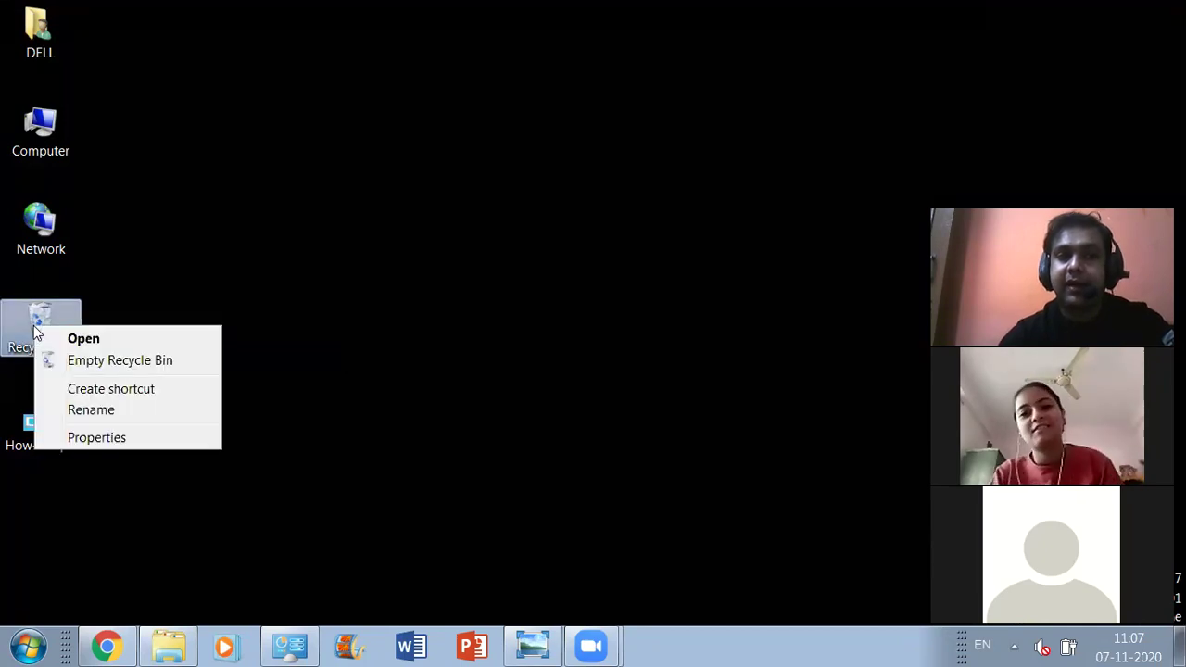
pyautogui.click(63, 365)
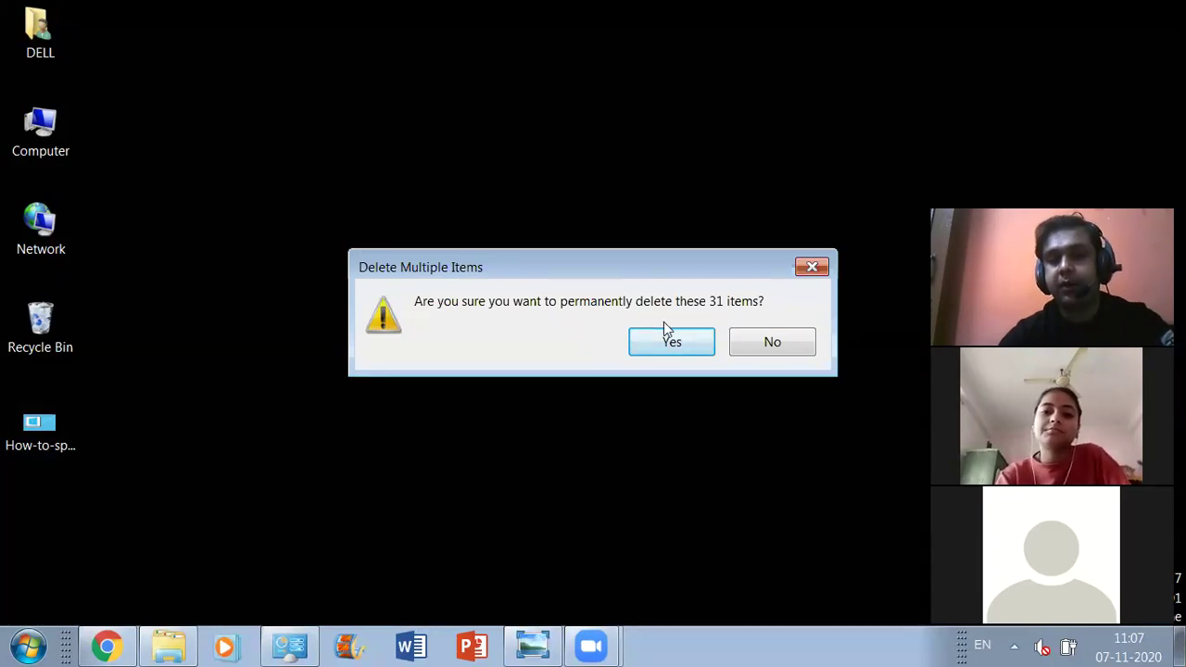
pyautogui.click(812, 266)
pyautogui.click(290, 297)
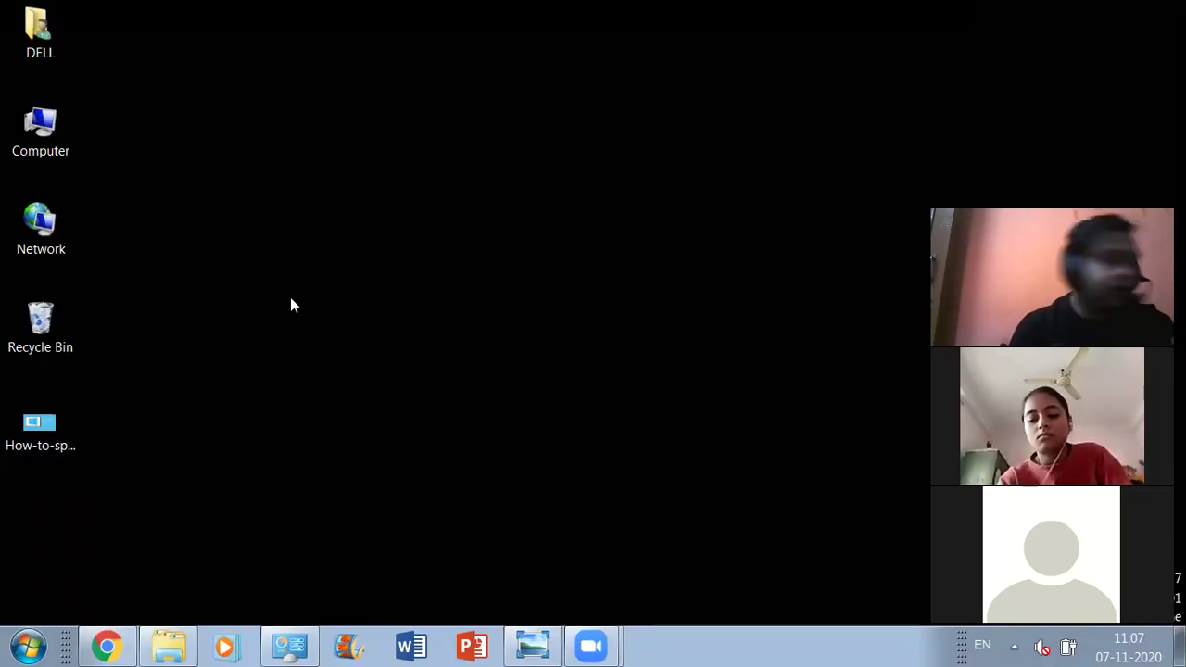
# Open the Recent folder by running recent from the Run dialog
pyautogui.press('super+r')
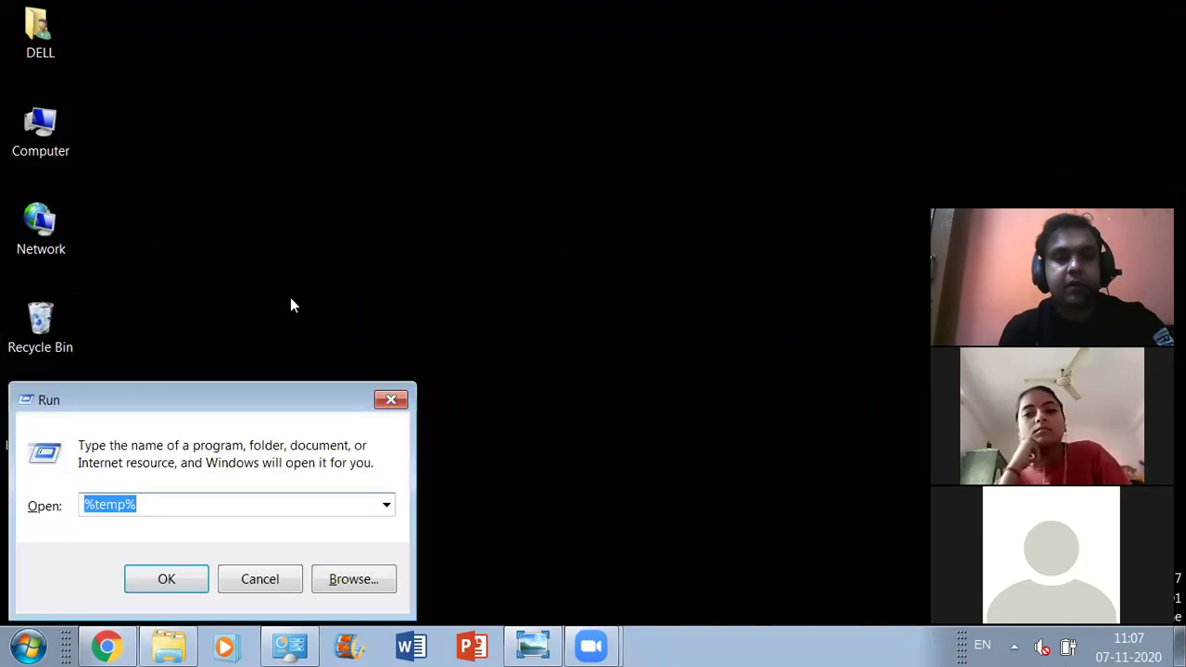
pyautogui.write('recent')
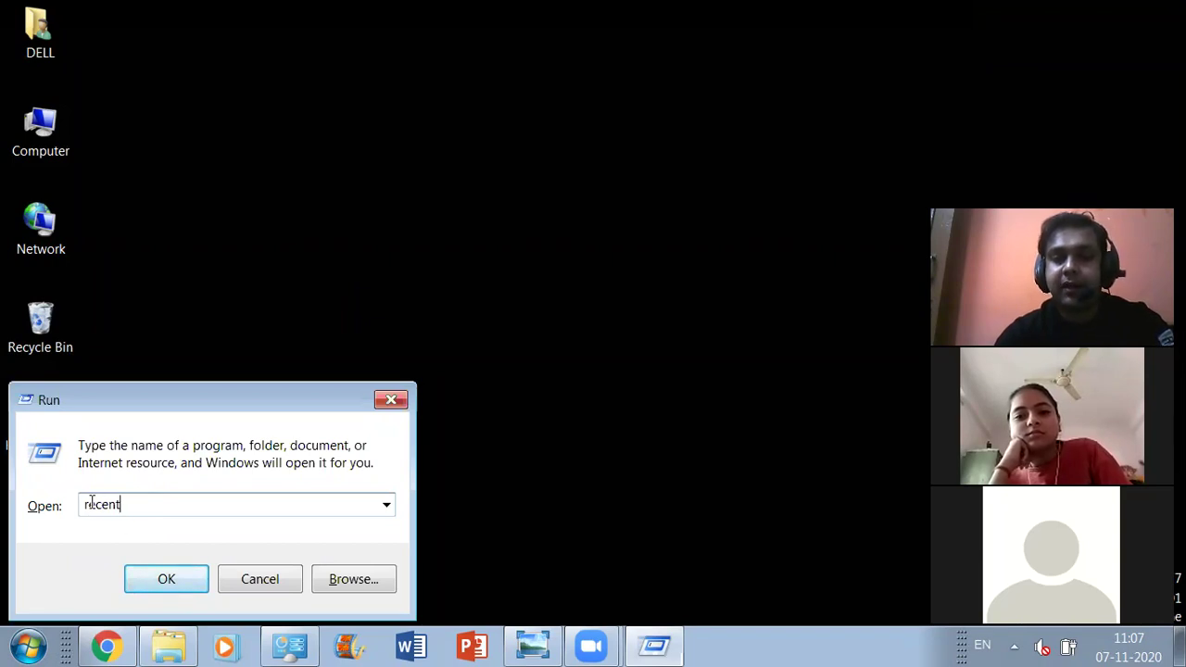
pyautogui.click(158, 584)
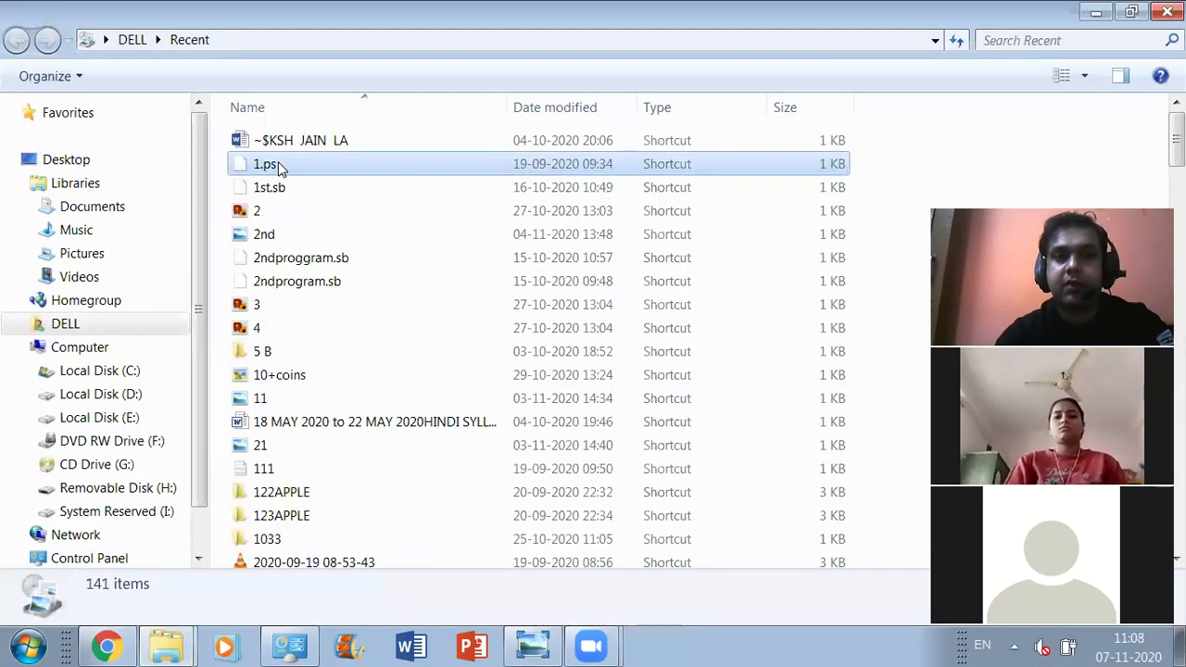
# Delete all the shortcuts in the Recent folder and try to undo the deletion
pyautogui.click(278, 165)
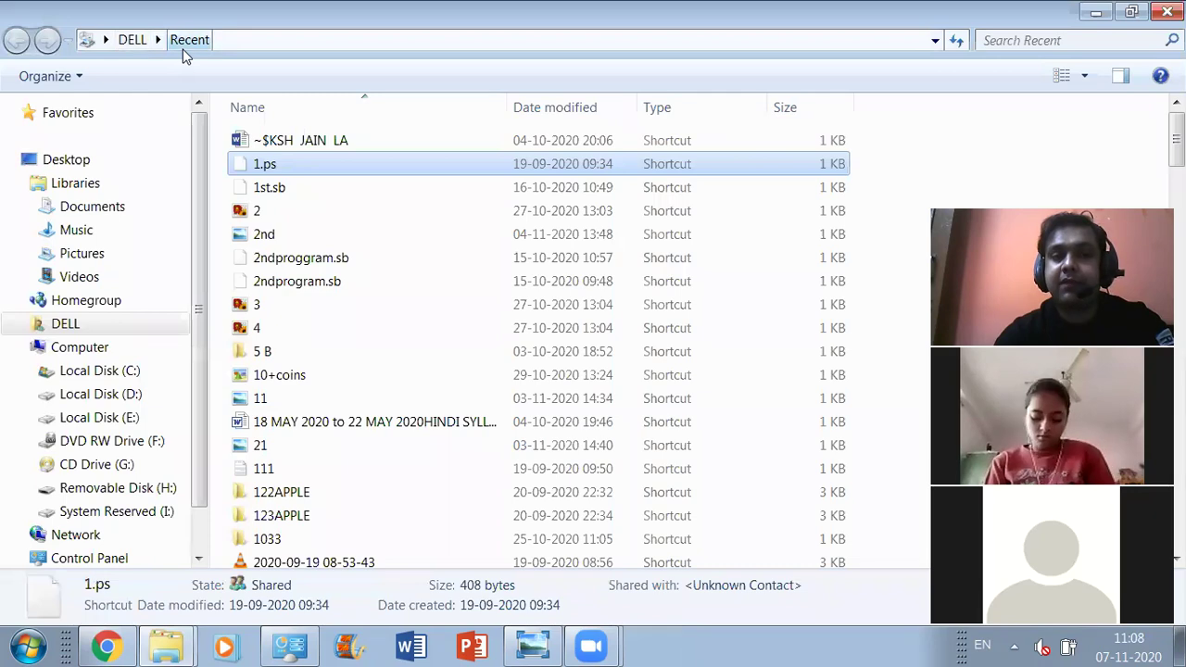
pyautogui.scroll(-8, 286, 284)
pyautogui.scroll(-20, 288, 291)
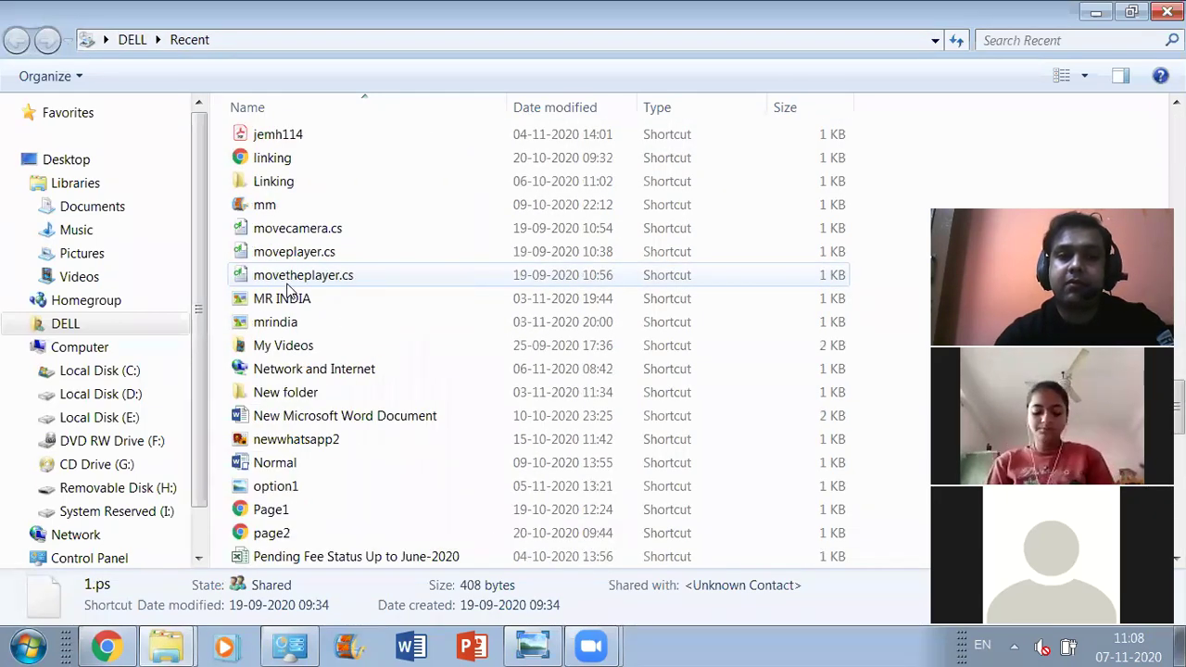
pyautogui.scroll(-12, 287, 290)
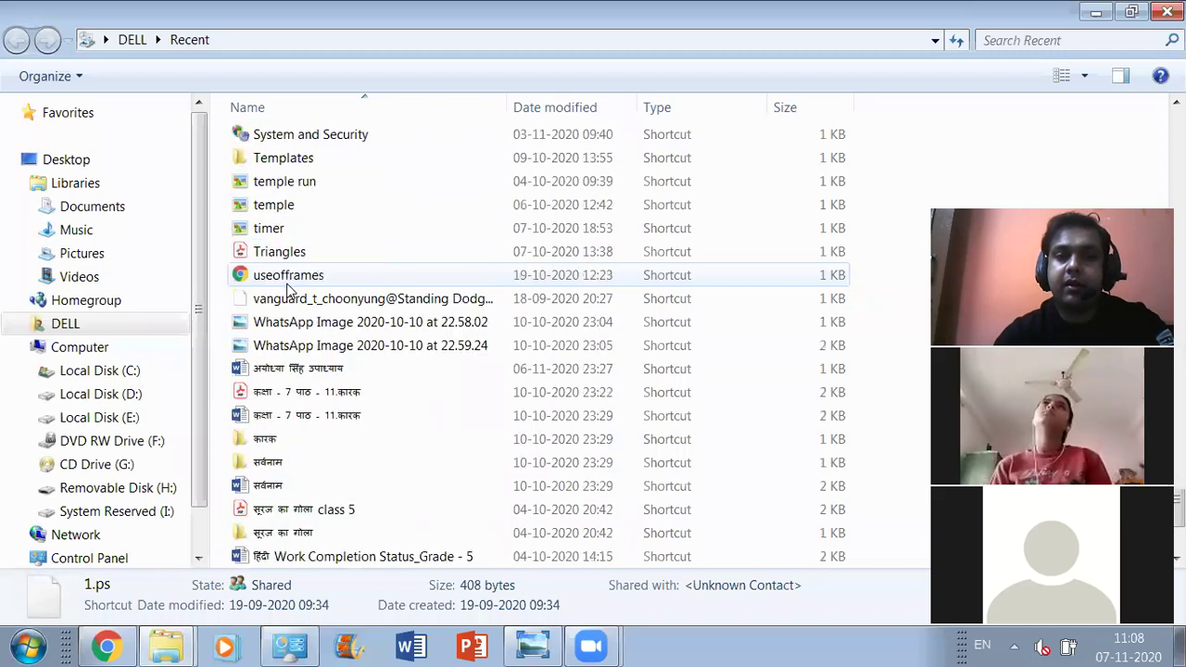
pyautogui.click(287, 285)
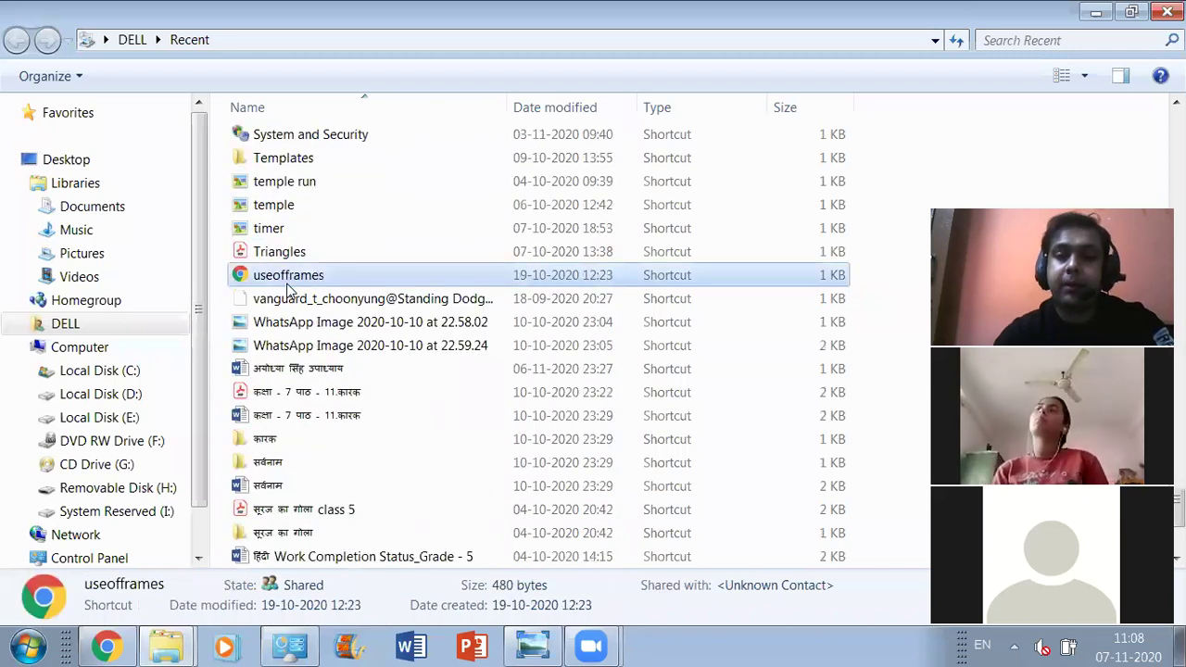
pyautogui.hotkey('ctrl', 'a')
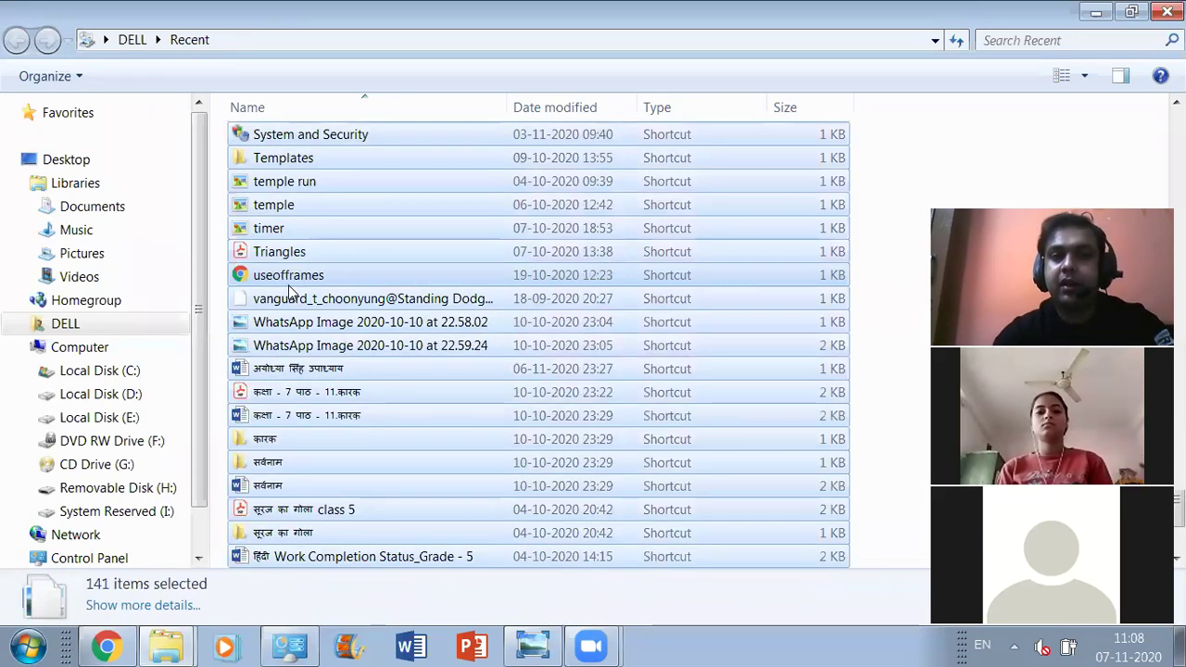
pyautogui.press('Delete')
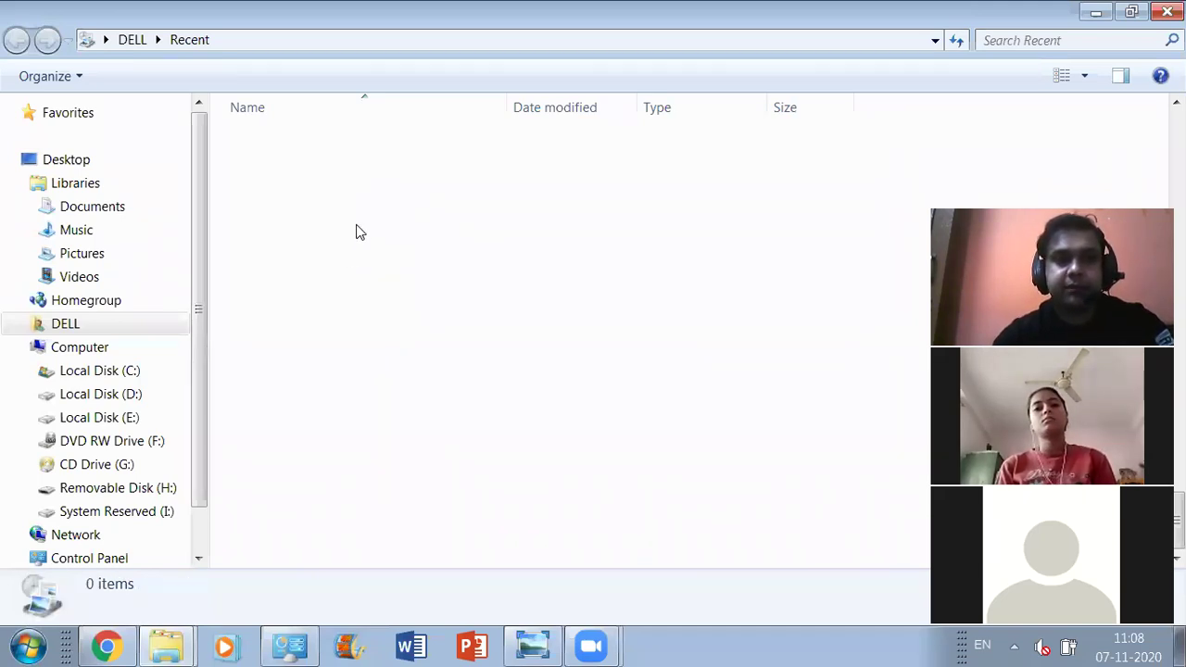
pyautogui.hotkey('ctrl', 'z')
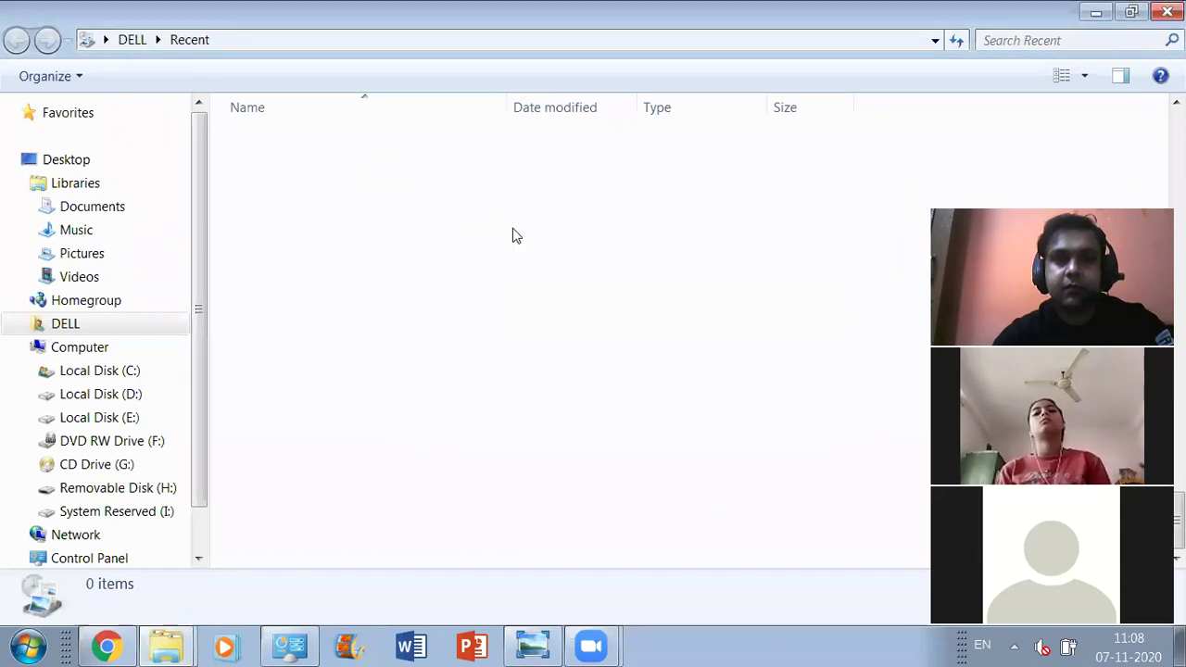
# Close the Recent folder window and open the Recycle Bin from the desktop
pyautogui.click(1167, 11)
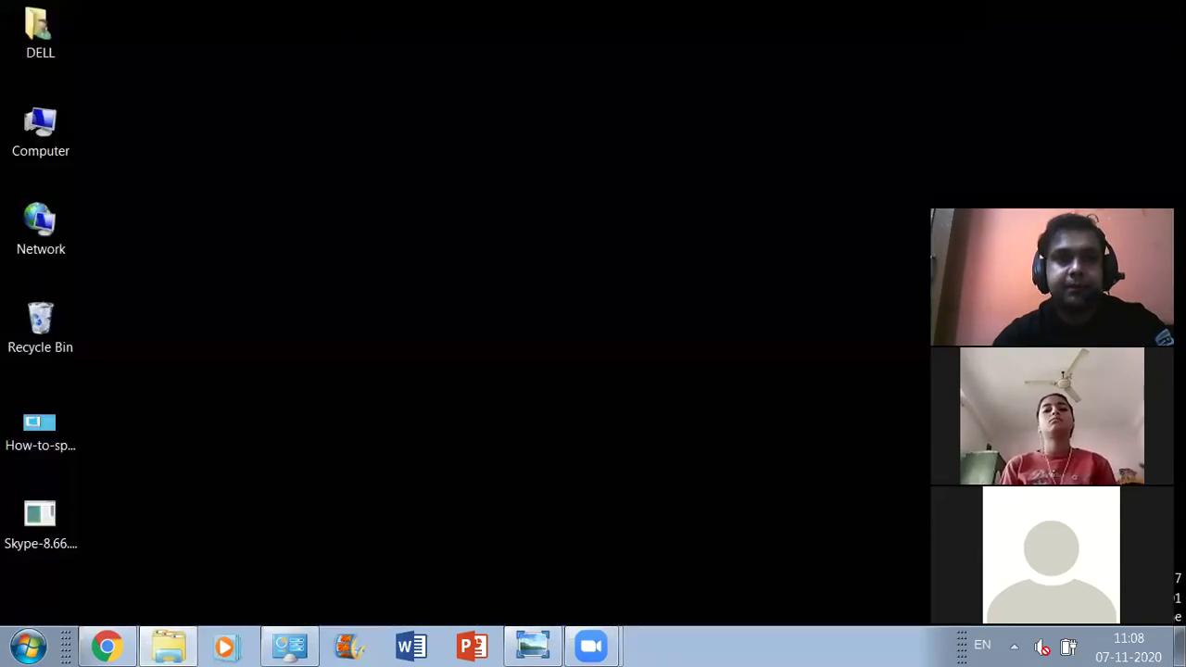
pyautogui.rightClick(18, 320)
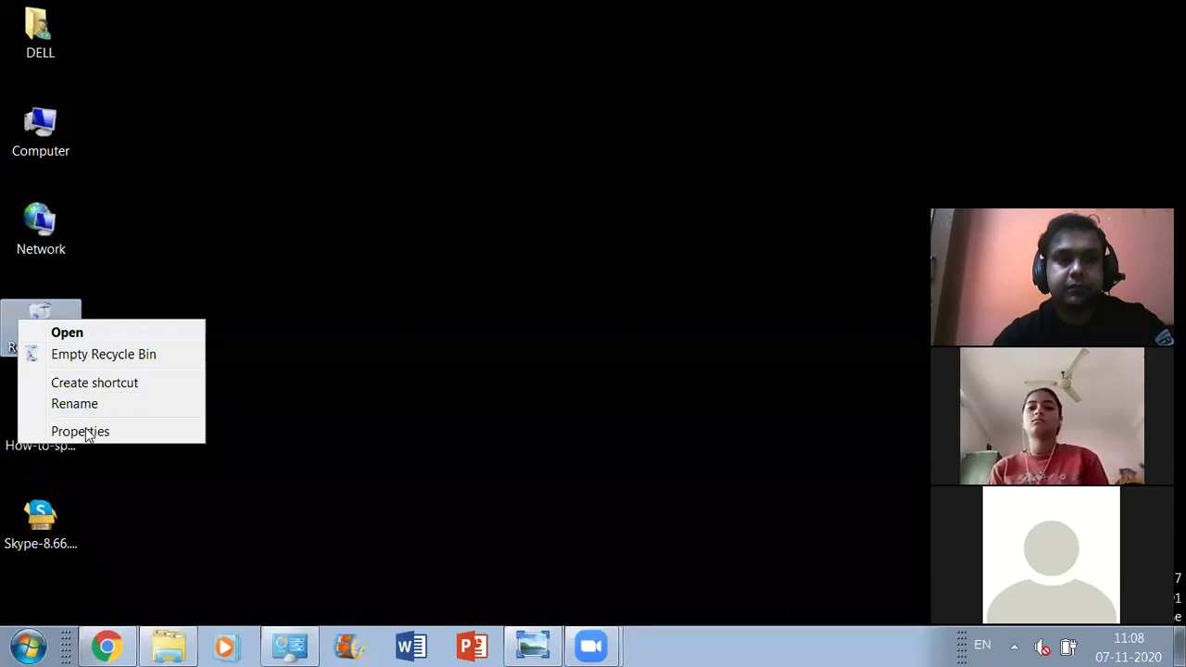
pyautogui.click(80, 335)
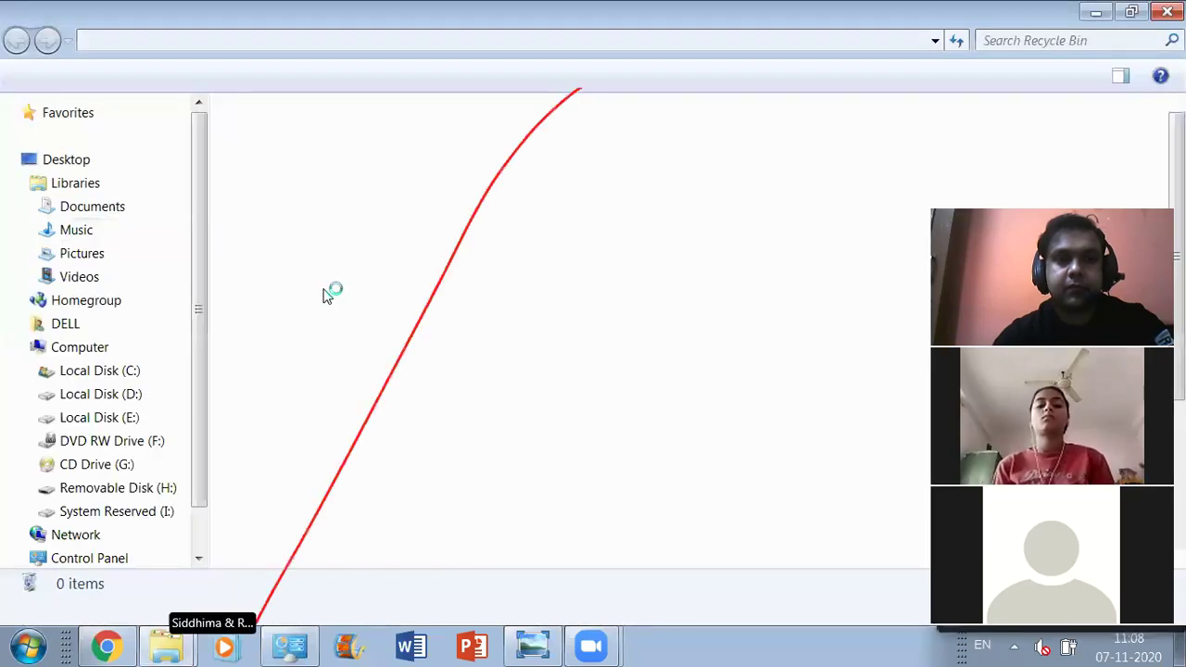
# Restore all the items in the Recycle Bin, close its window and cancel the remaining moves at the file name conflict
pyautogui.hotkey('ctrl', 'a')
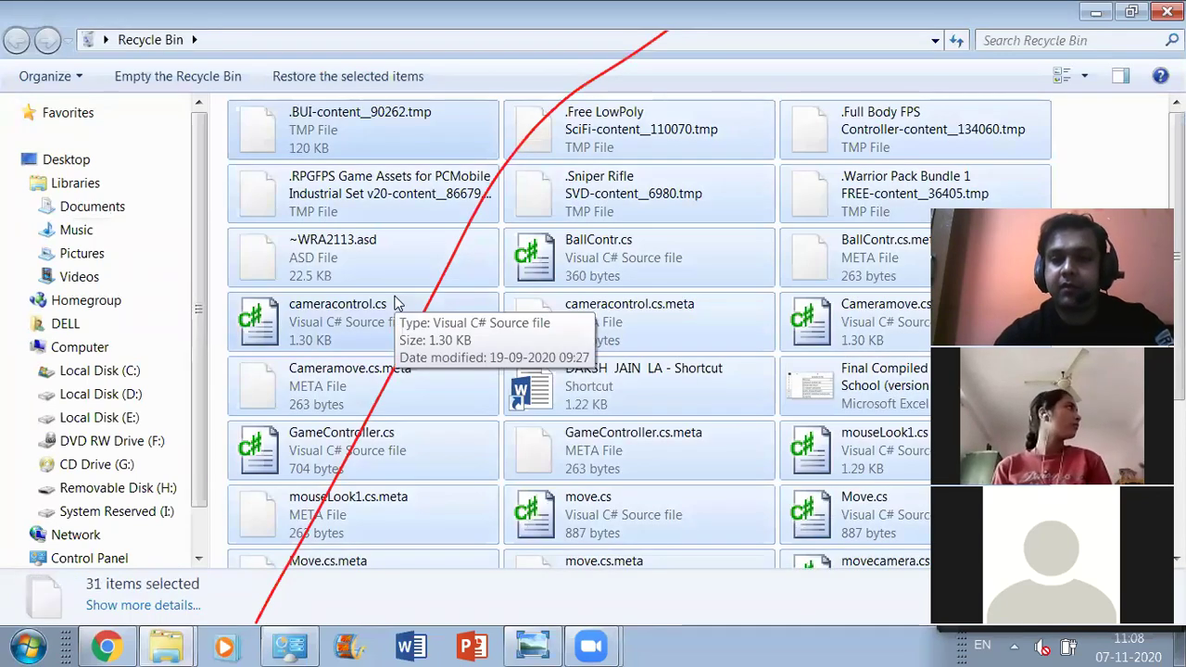
pyautogui.rightClick(395, 301)
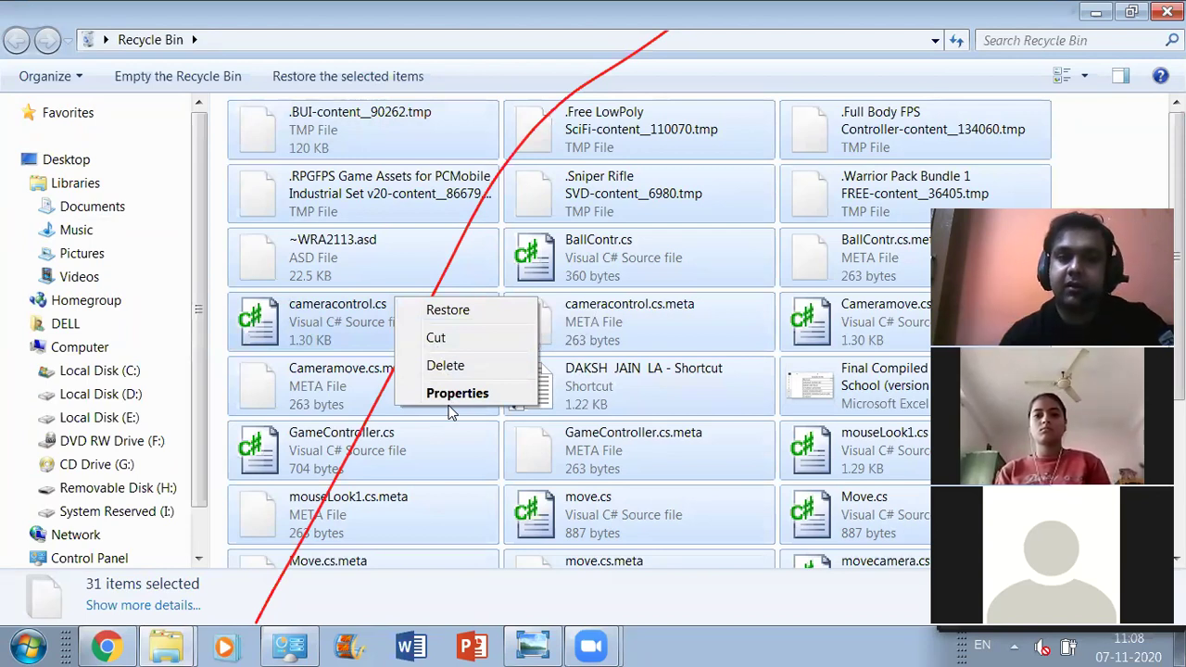
pyautogui.click(448, 311)
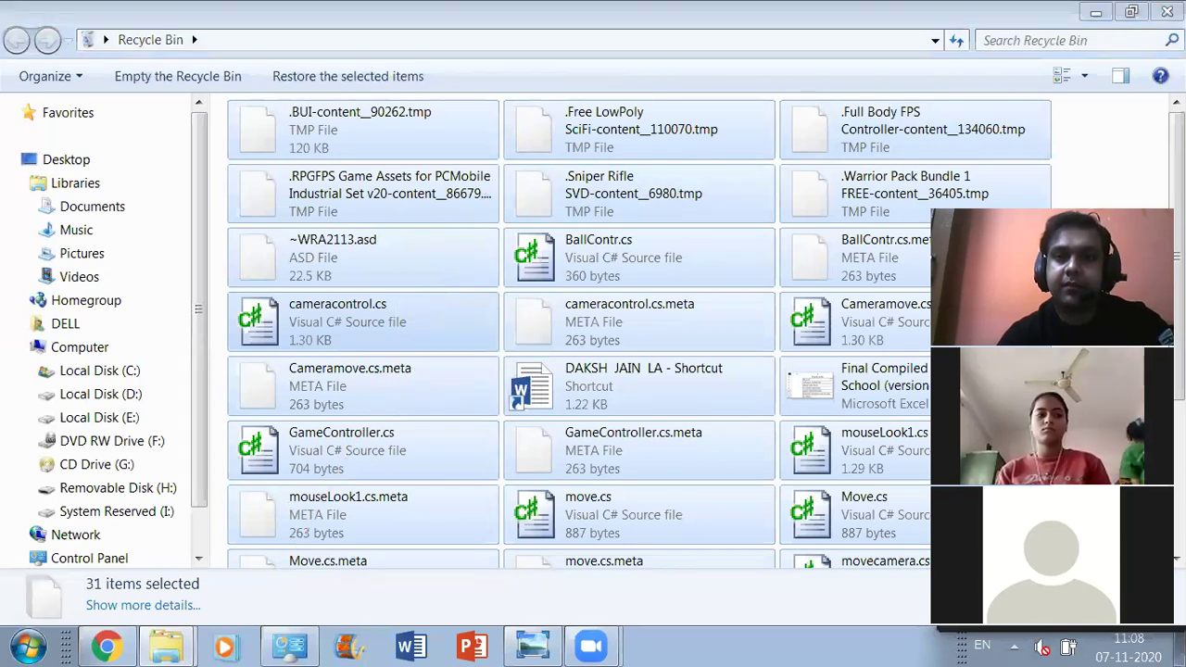
pyautogui.click(1168, 12)
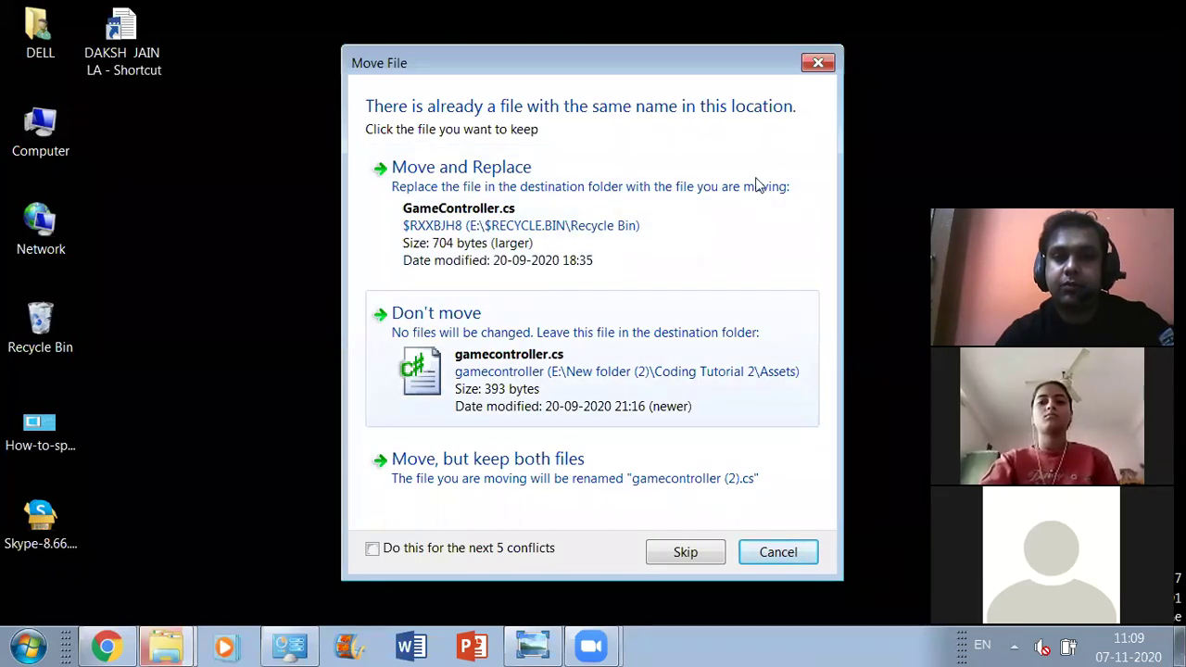
pyautogui.click(819, 67)
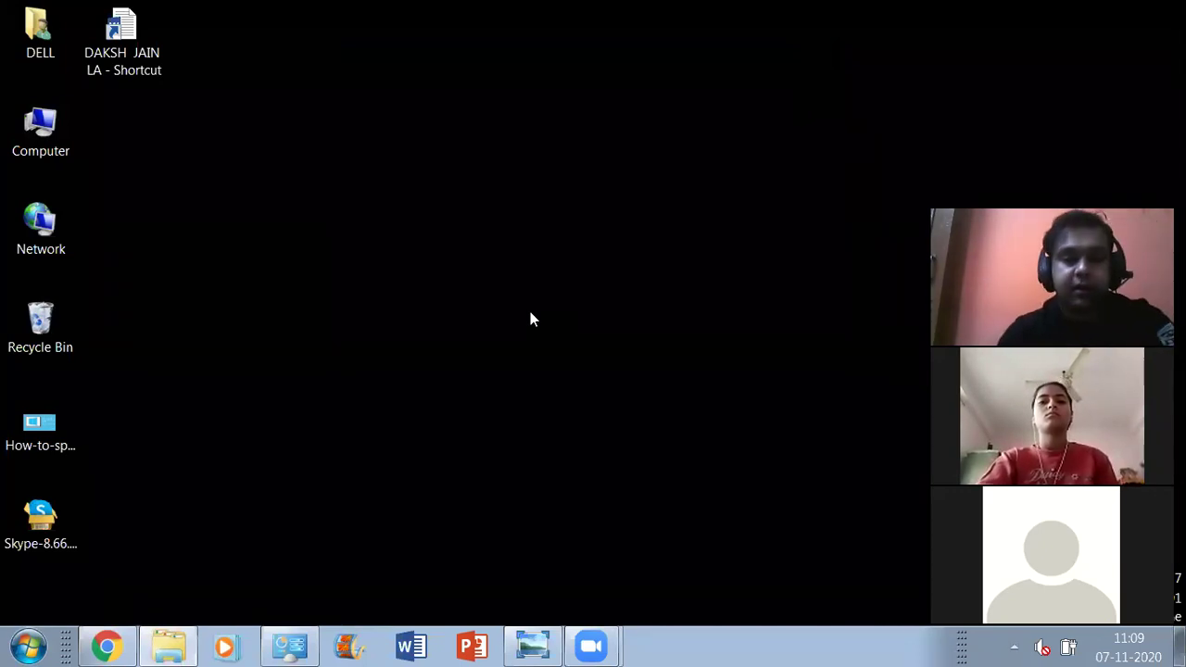
# Open the Prefetch folder by running prefetch from the Run dialog
pyautogui.press('super+r')
pyautogui.write('pre')
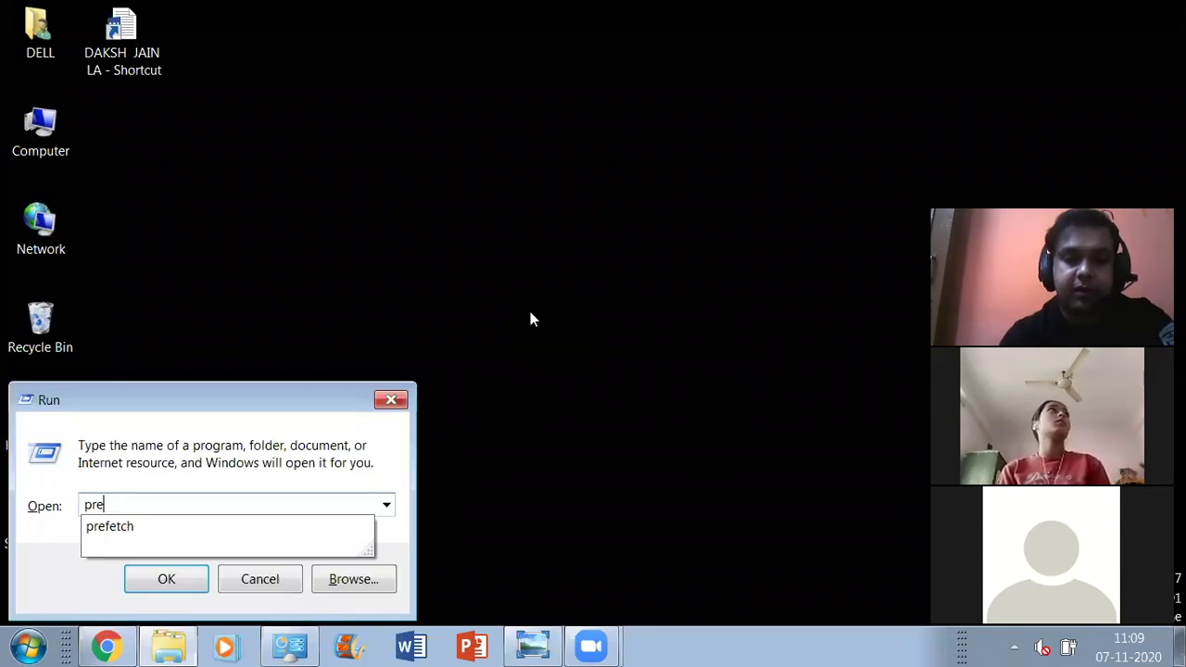
pyautogui.write('fetch')
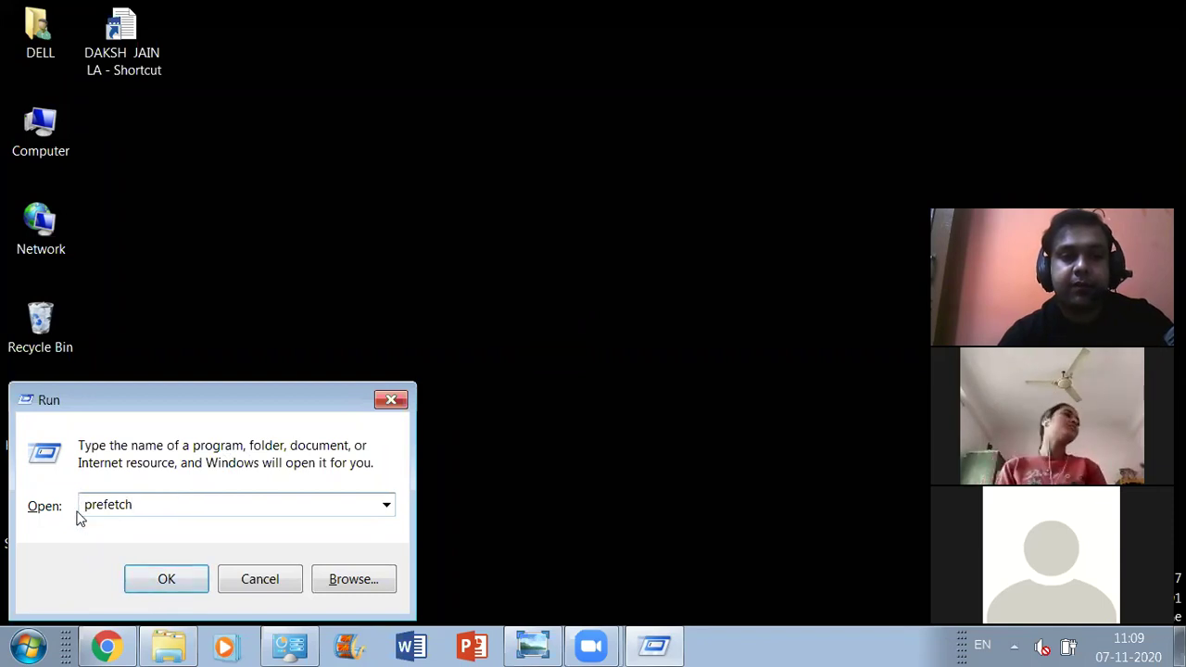
pyautogui.click(157, 580)
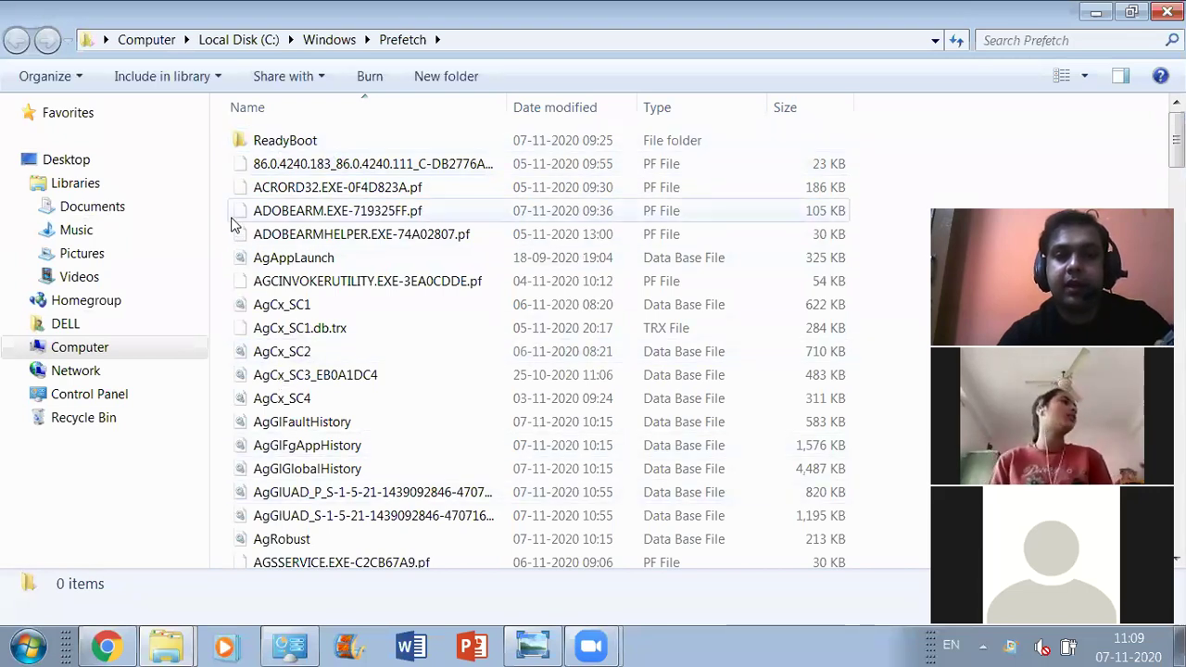
# Try to move all items in the Prefetch folder to the Recycle Bin, cancelling at the confirmation
pyautogui.click(282, 309)
pyautogui.hotkey('ctrl', 'a')
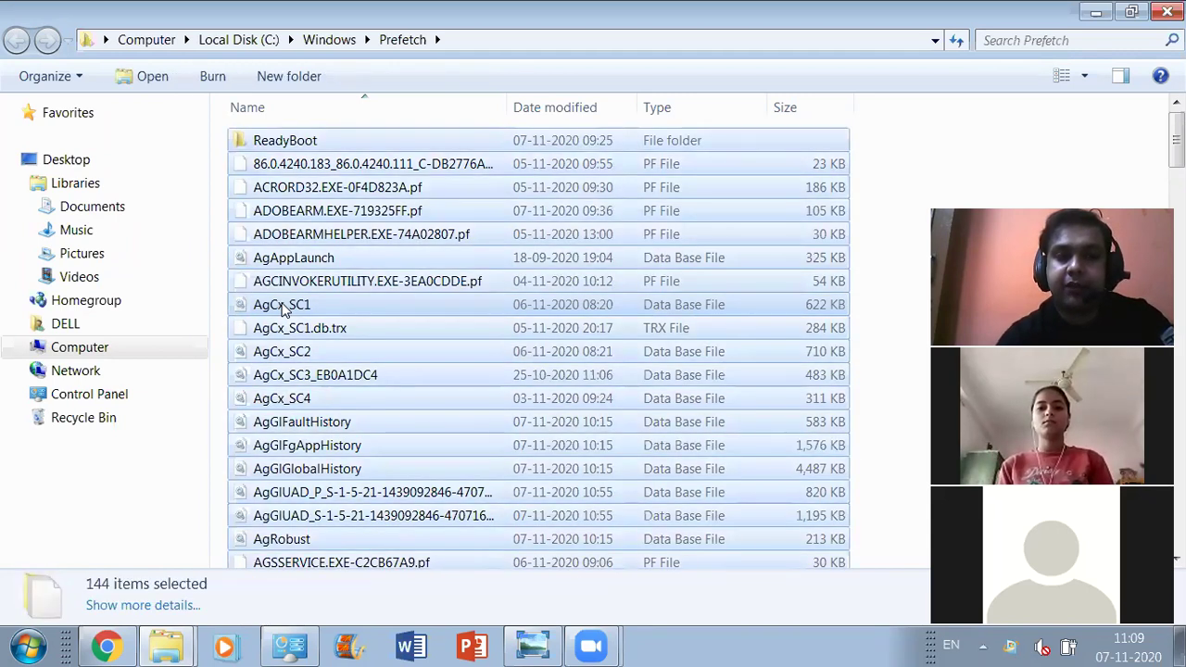
pyautogui.press('Delete')
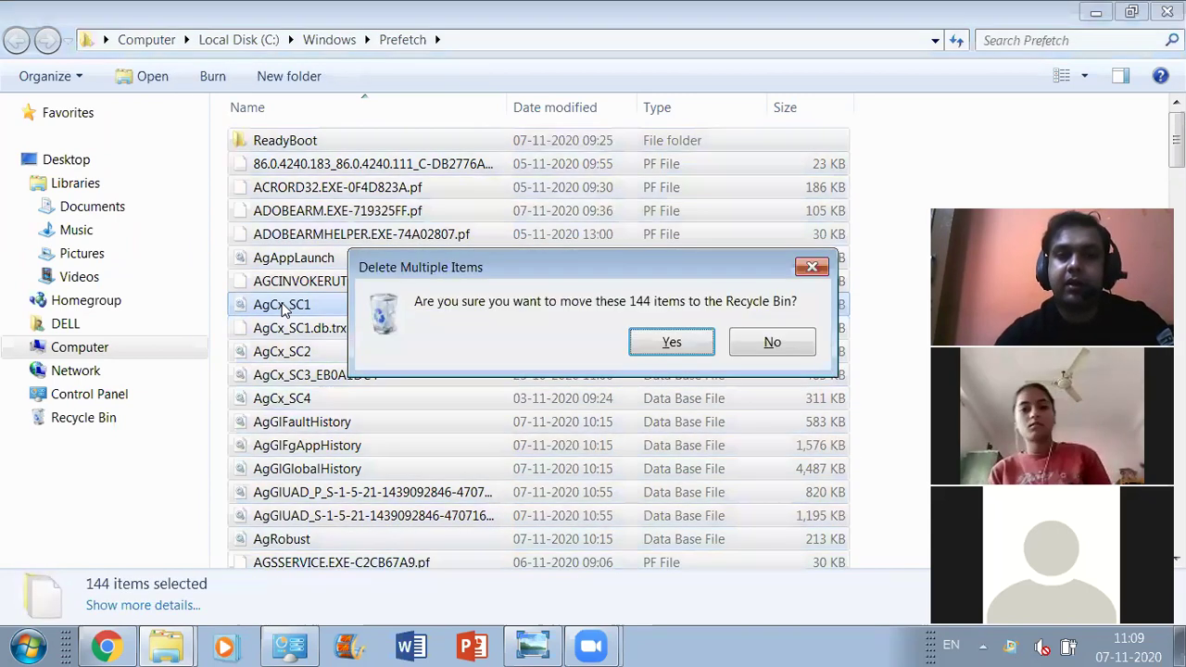
pyautogui.click(817, 266)
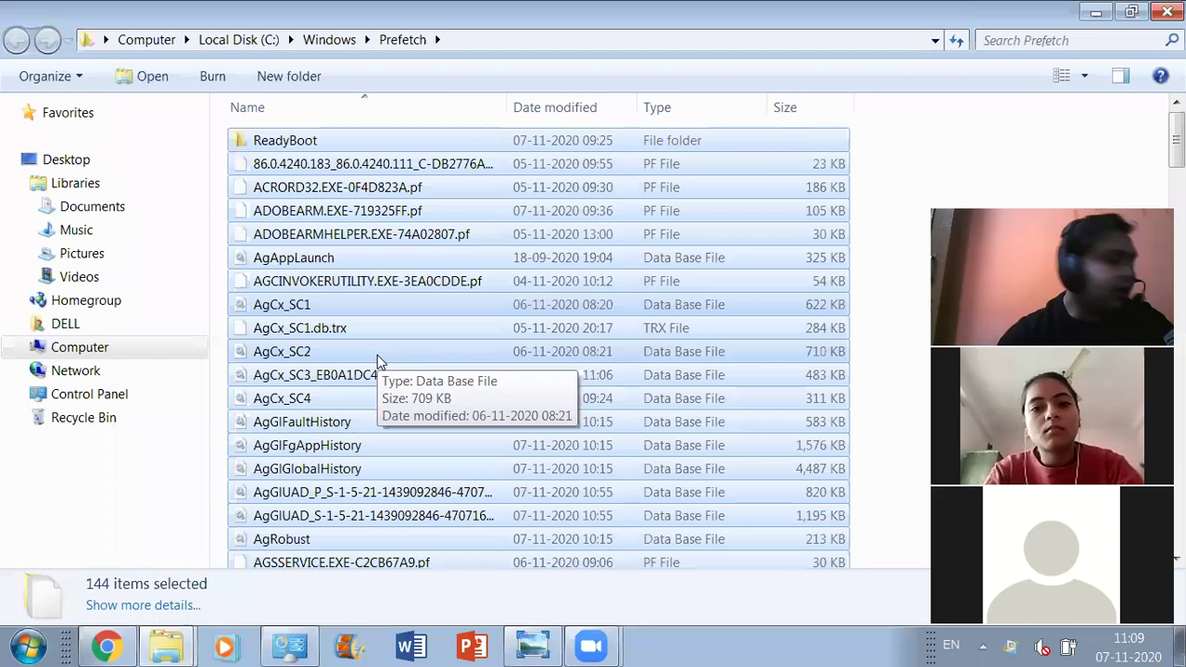
# Return to the desktop, open Computer and display the properties of Local Disk (C:)
pyautogui.press('super+d')
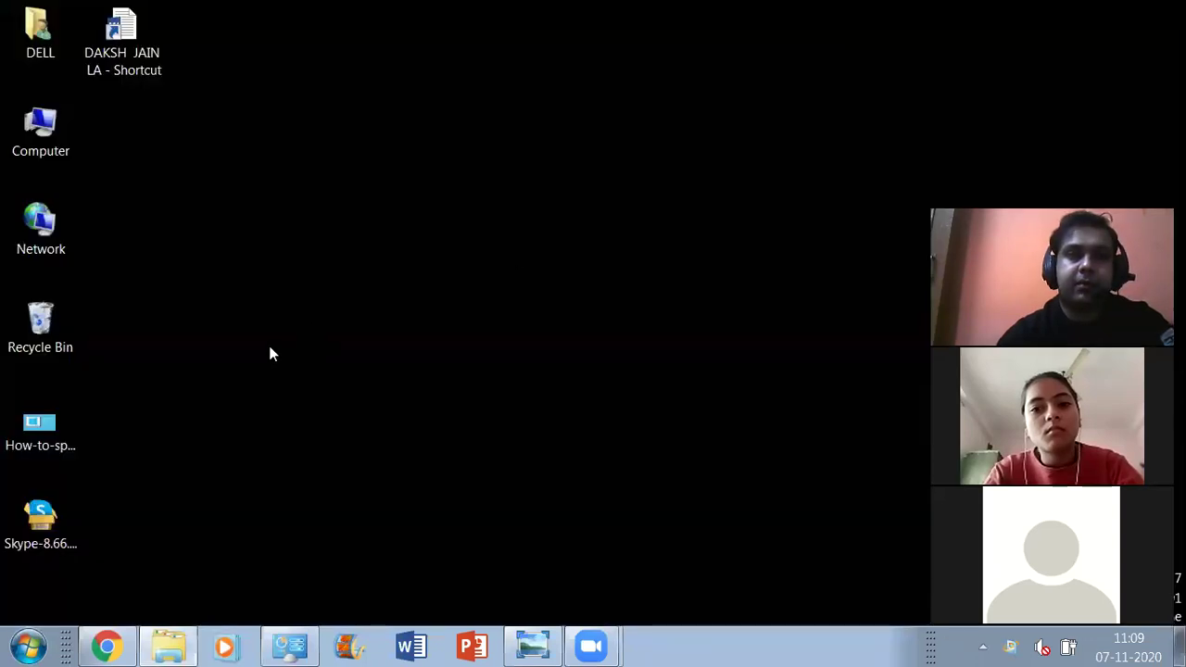
pyautogui.doubleClick(45, 139)
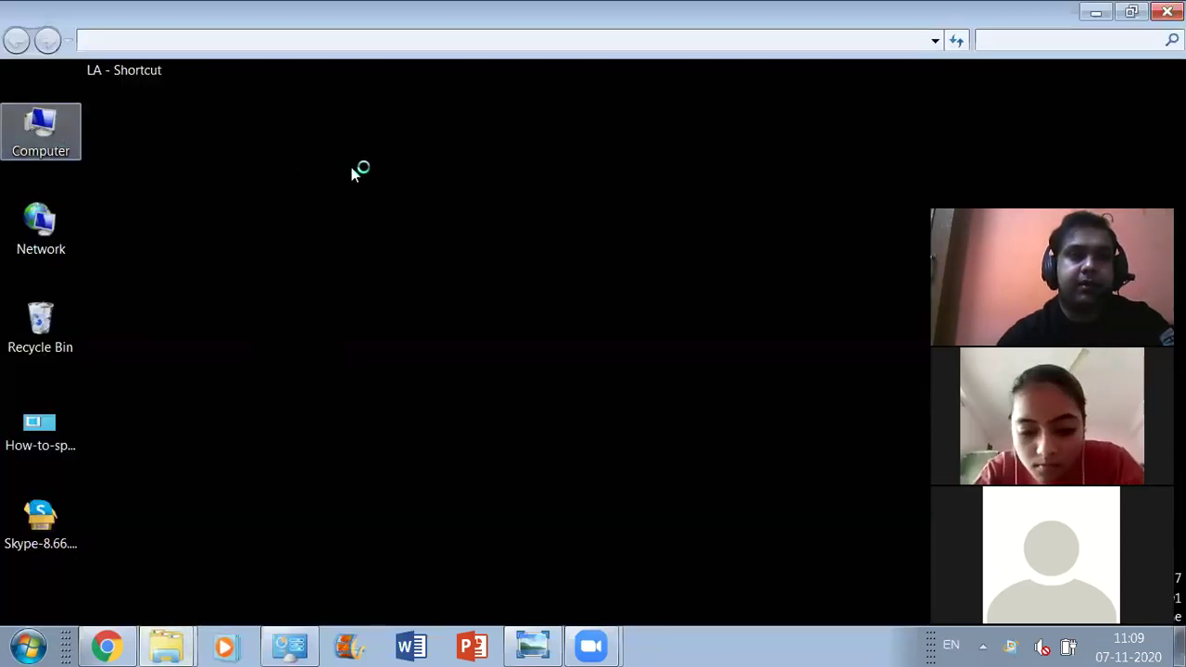
pyautogui.click(242, 172)
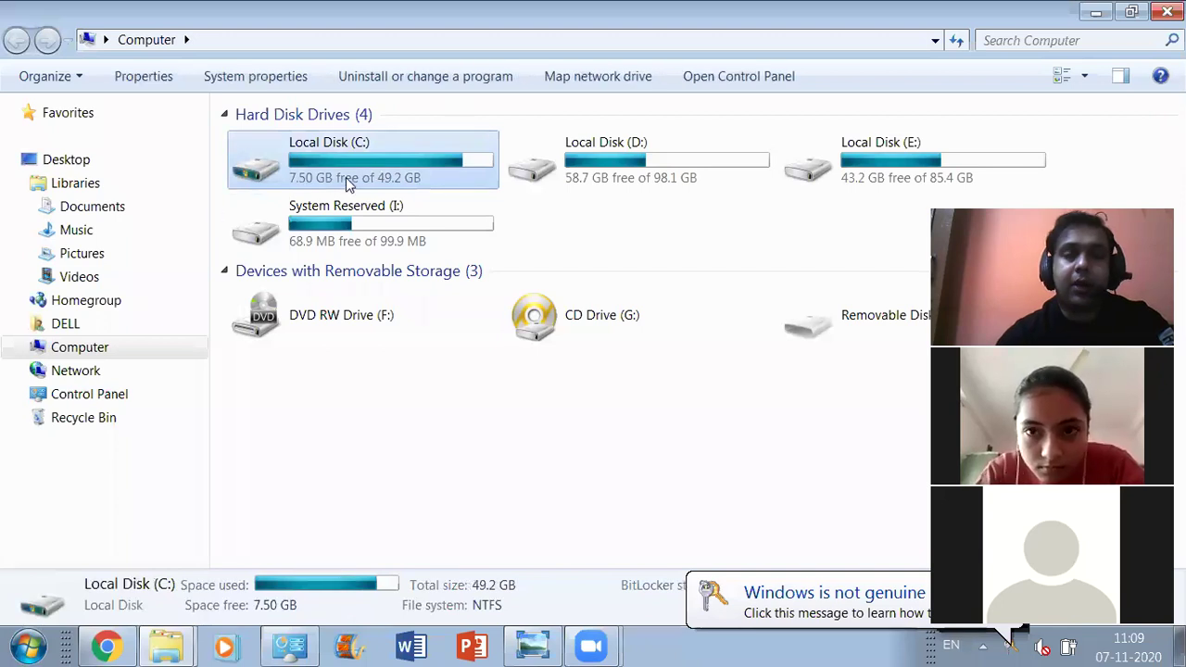
pyautogui.click(606, 222)
pyautogui.rightClick(301, 163)
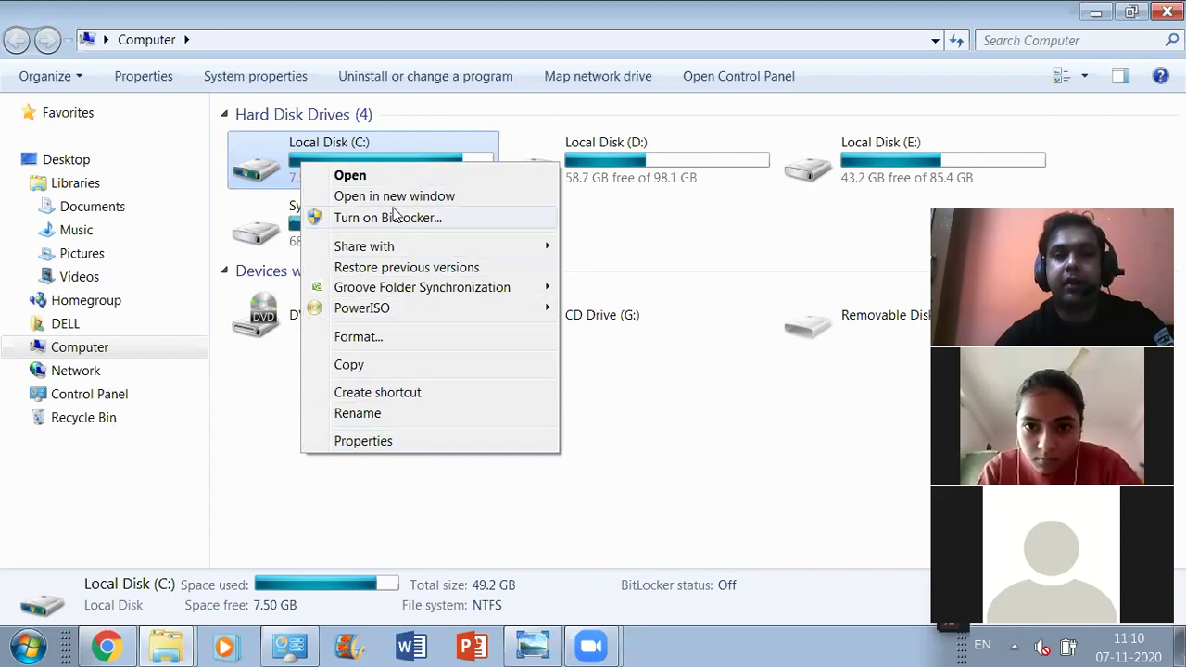
pyautogui.click(357, 441)
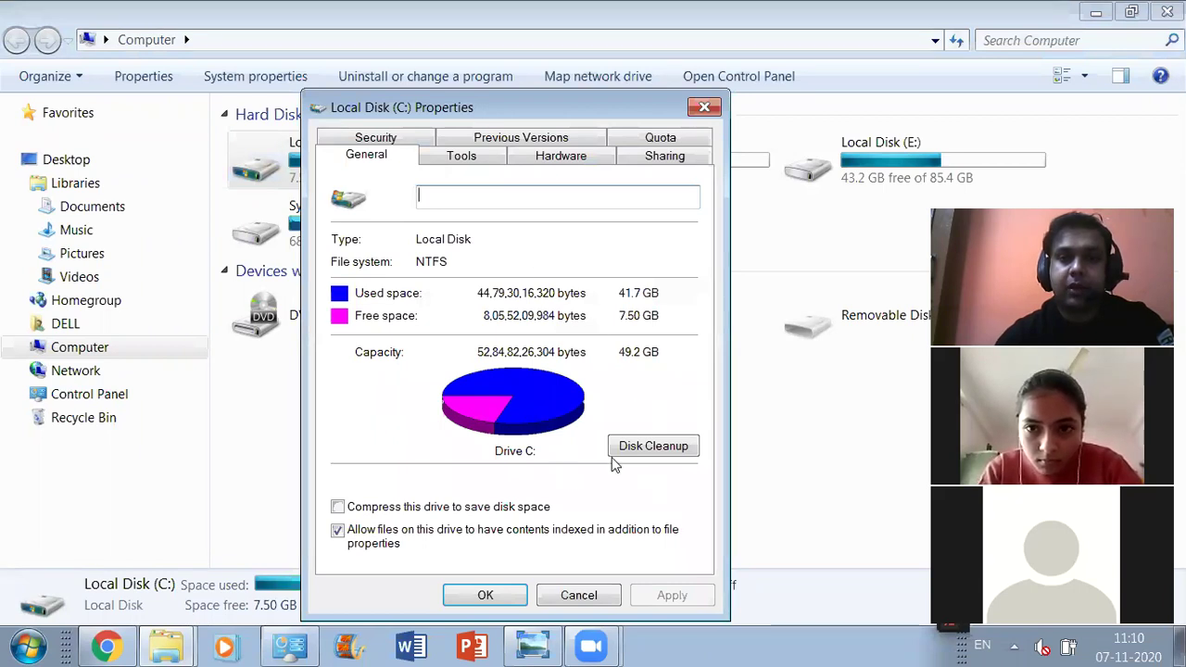
# Start Disk Cleanup for drive C: and move its progress window clear of the drive properties
pyautogui.click(675, 450)
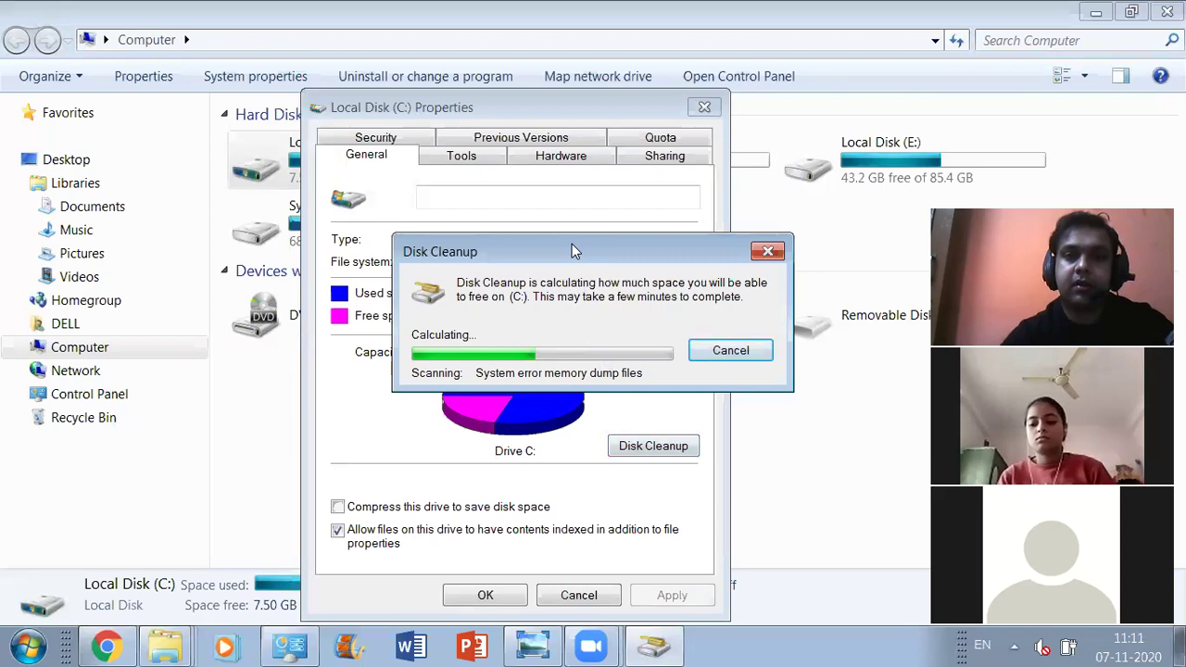
pyautogui.moveTo(572, 244); pyautogui.dragTo(182, 287)
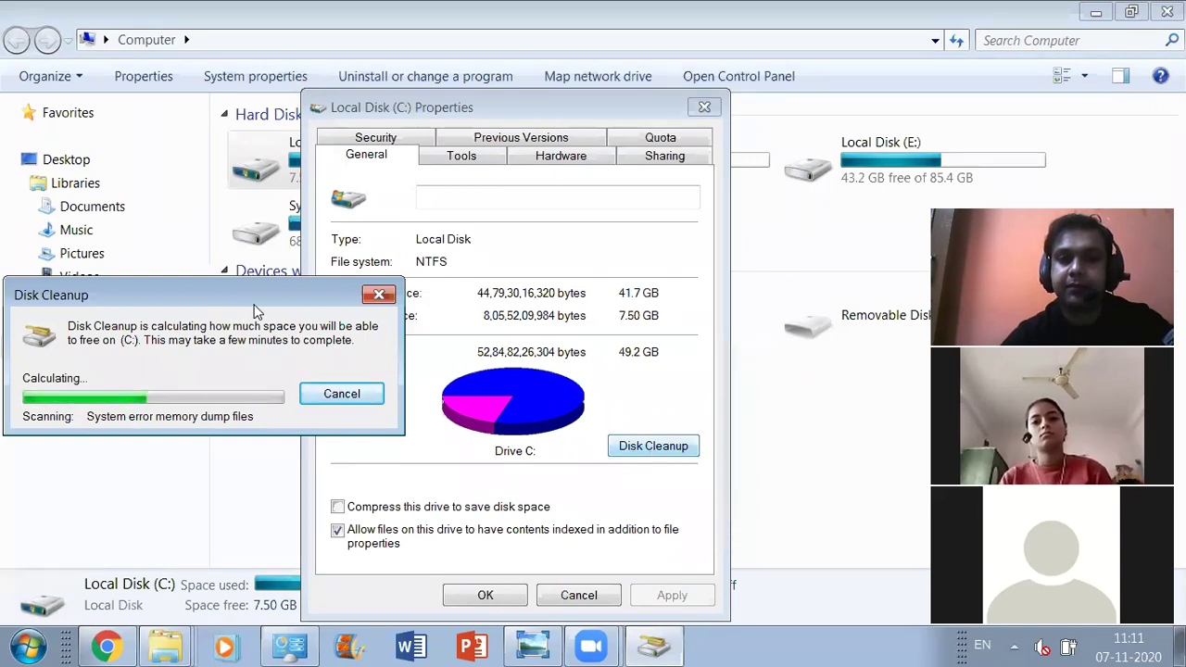
pyautogui.moveTo(257, 310); pyautogui.dragTo(723, 138)
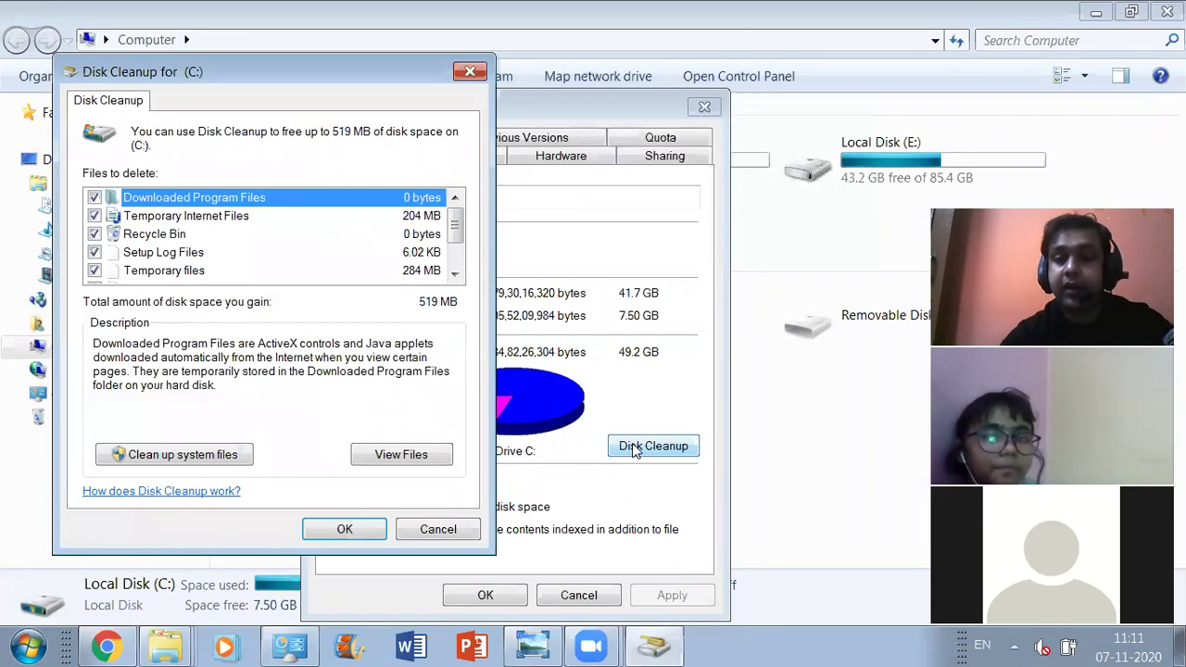
# Examine the file categories offered for deletion in Disk Cleanup, cancel the cleanup and close the drive C: properties
pyautogui.moveTo(240, 67); pyautogui.dragTo(441, 50)
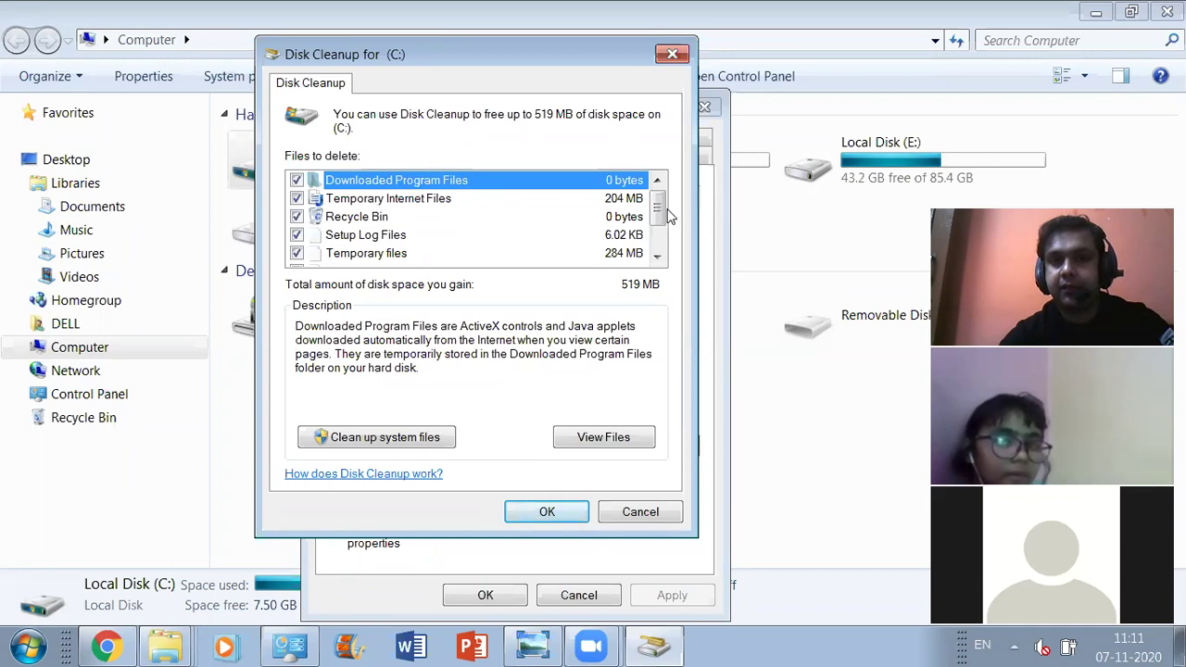
pyautogui.scroll(-1, 664, 210)
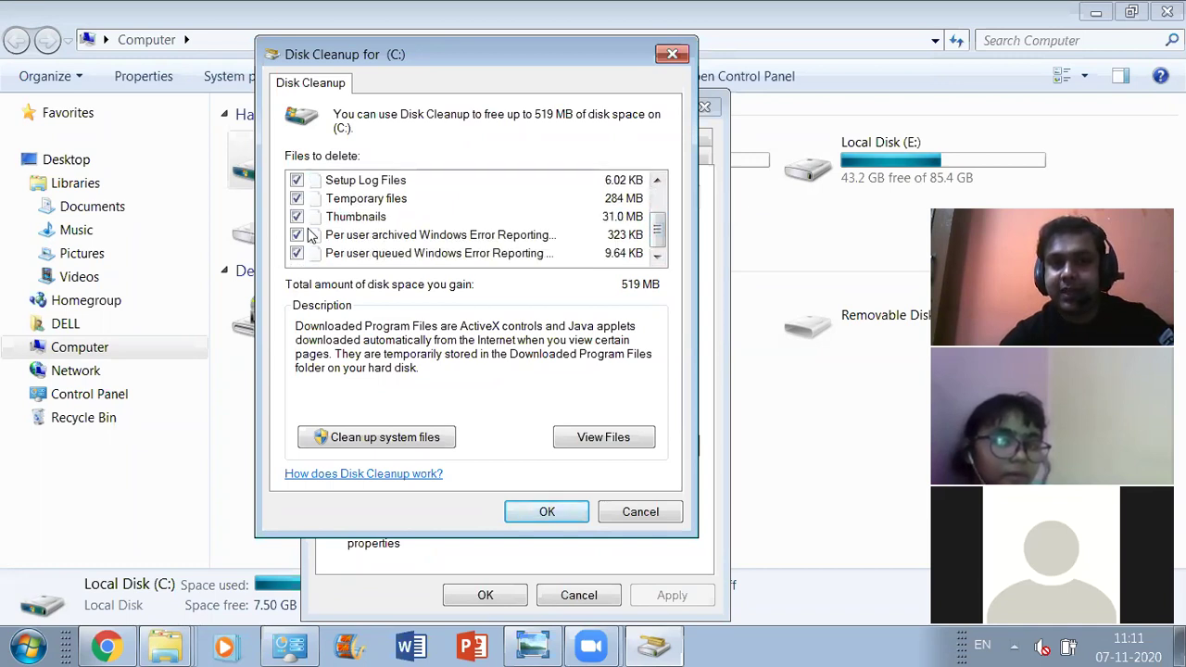
pyautogui.scroll(1, 656, 217)
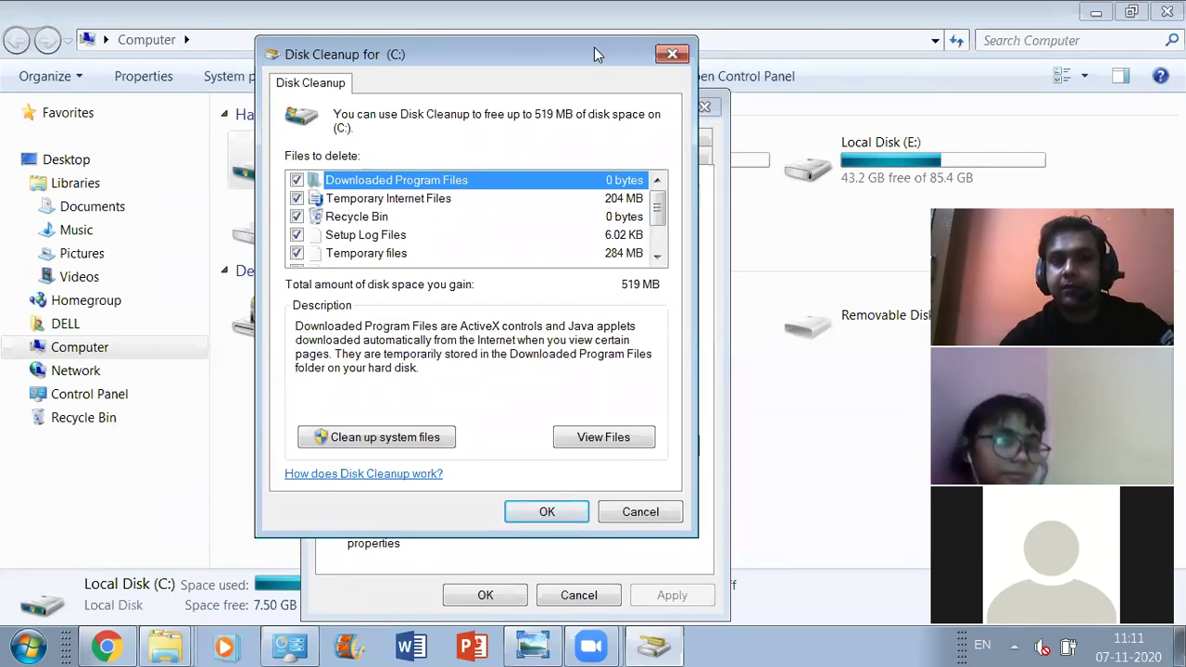
pyautogui.moveTo(596, 50); pyautogui.dragTo(527, 84)
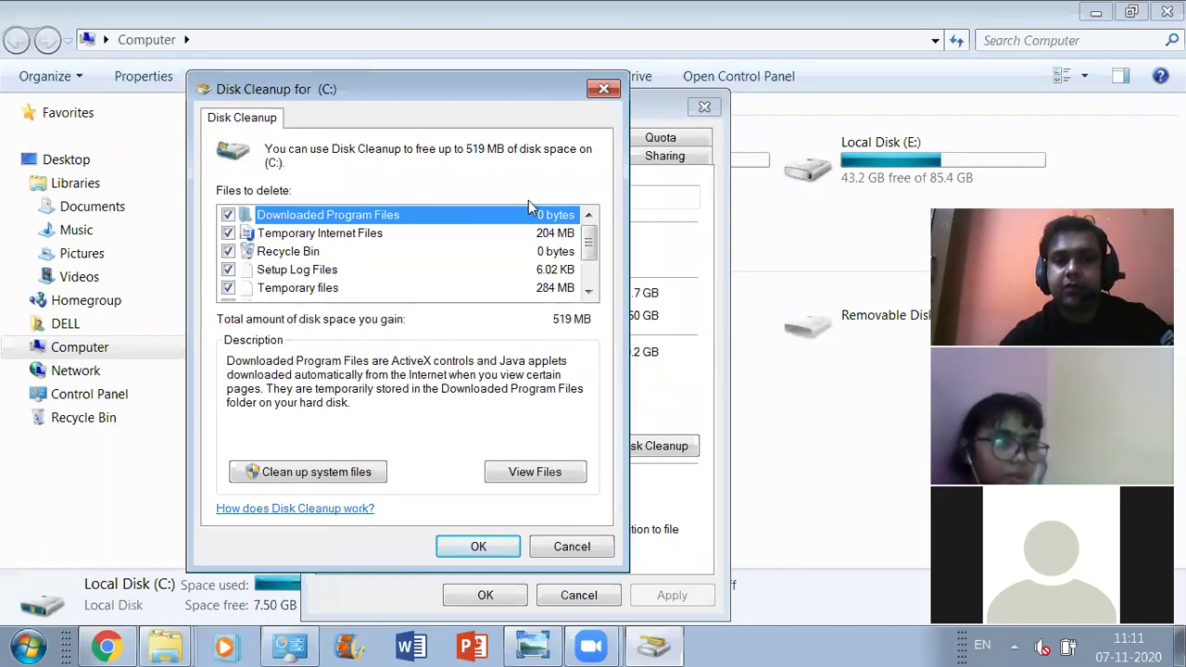
pyautogui.moveTo(423, 85); pyautogui.dragTo(343, 92)
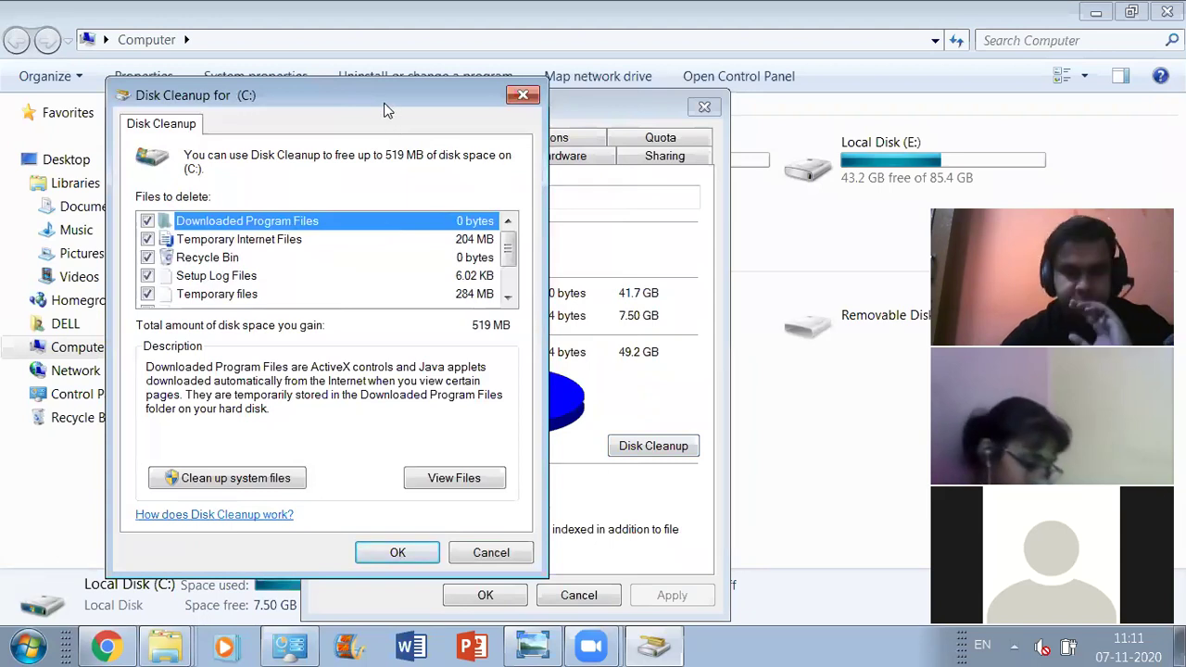
pyautogui.moveTo(383, 95); pyautogui.dragTo(599, 79)
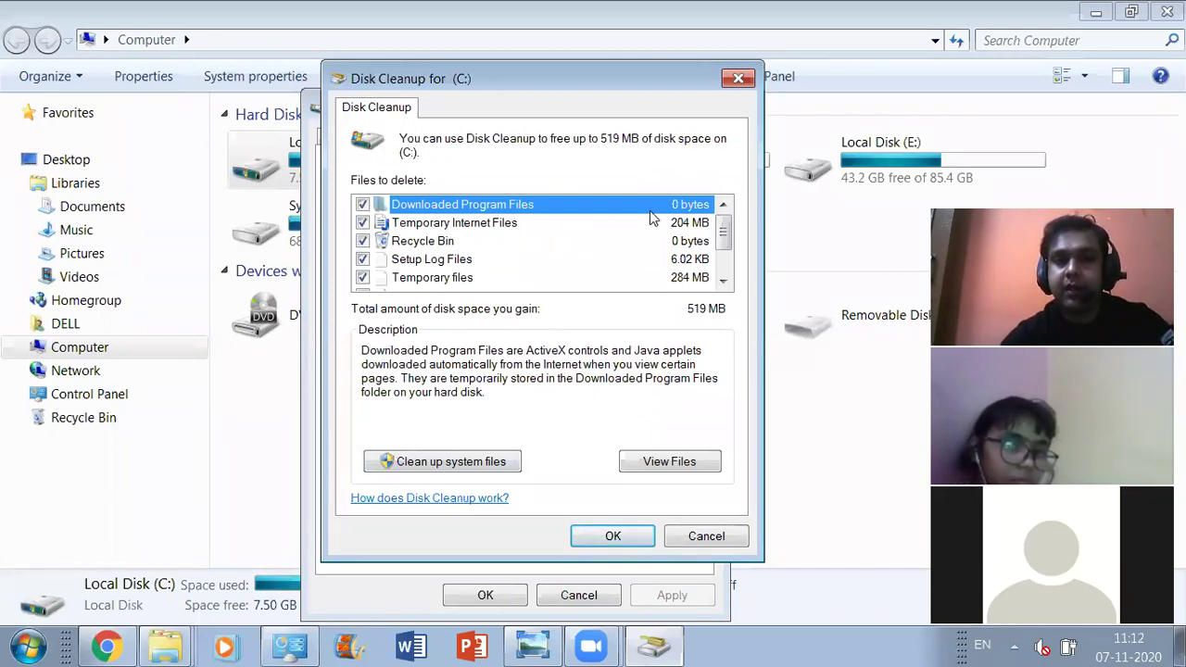
pyautogui.scroll(-1, 724, 228)
pyautogui.scroll(1, 723, 228)
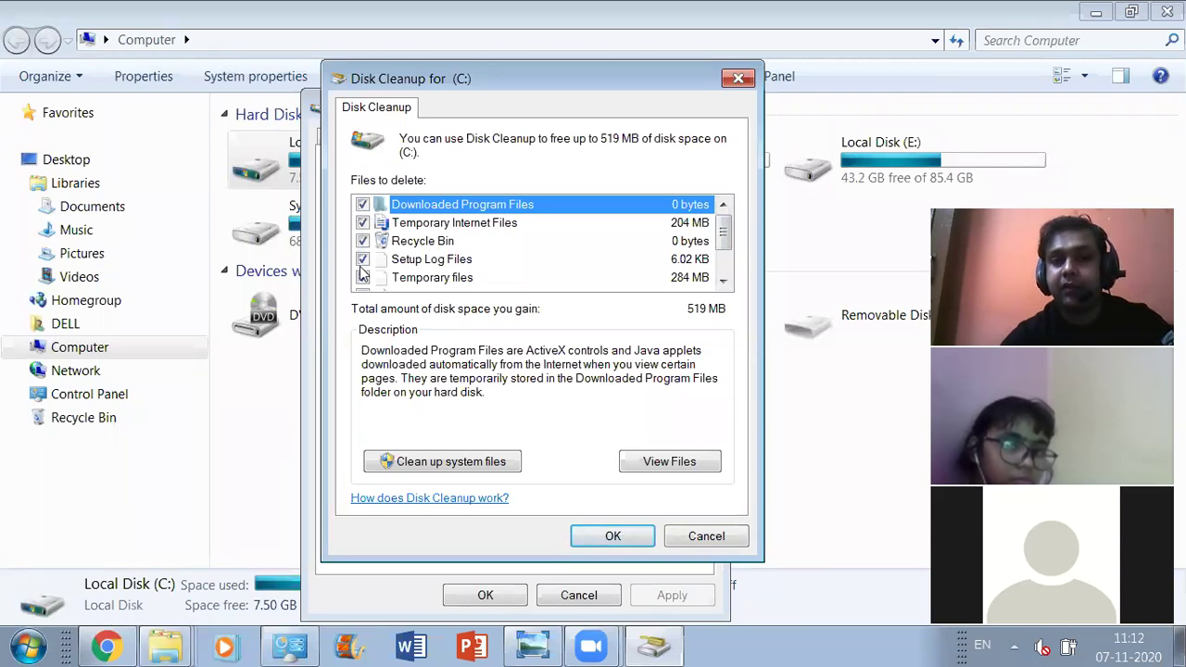
pyautogui.moveTo(721, 236)
pyautogui.mouseDown()
pyautogui.moveTo(725, 263)
pyautogui.moveTo(725, 241)
pyautogui.mouseUp()
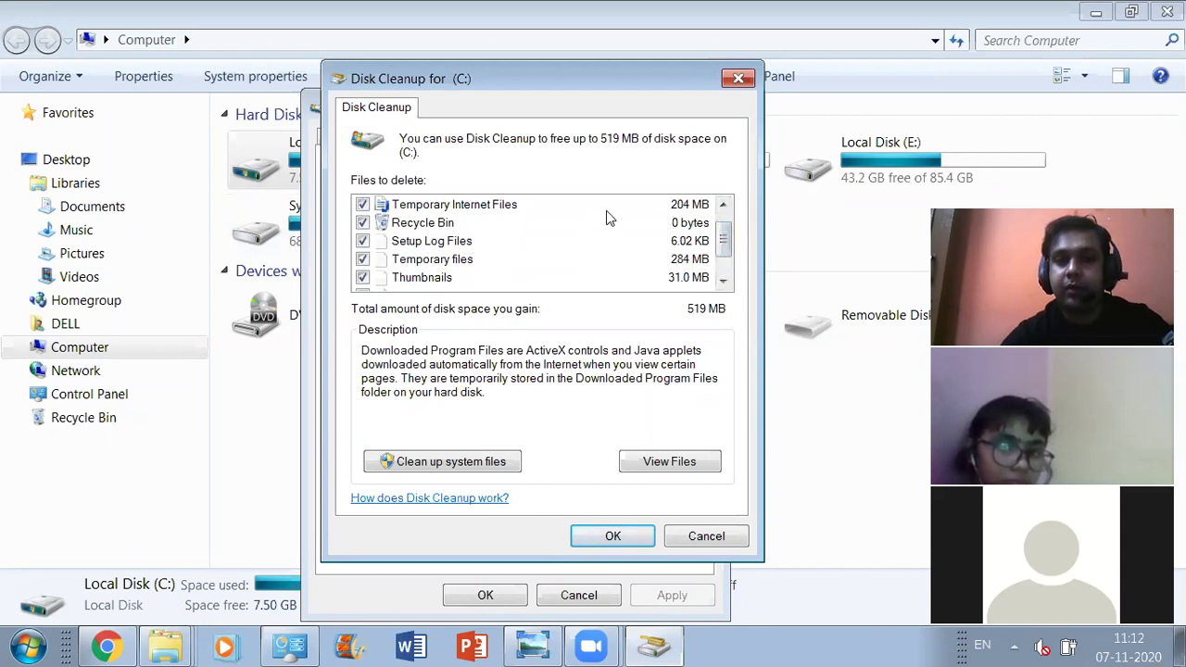
pyautogui.moveTo(722, 243)
pyautogui.mouseDown()
pyautogui.moveTo(723, 257)
pyautogui.moveTo(723, 224)
pyautogui.mouseUp()
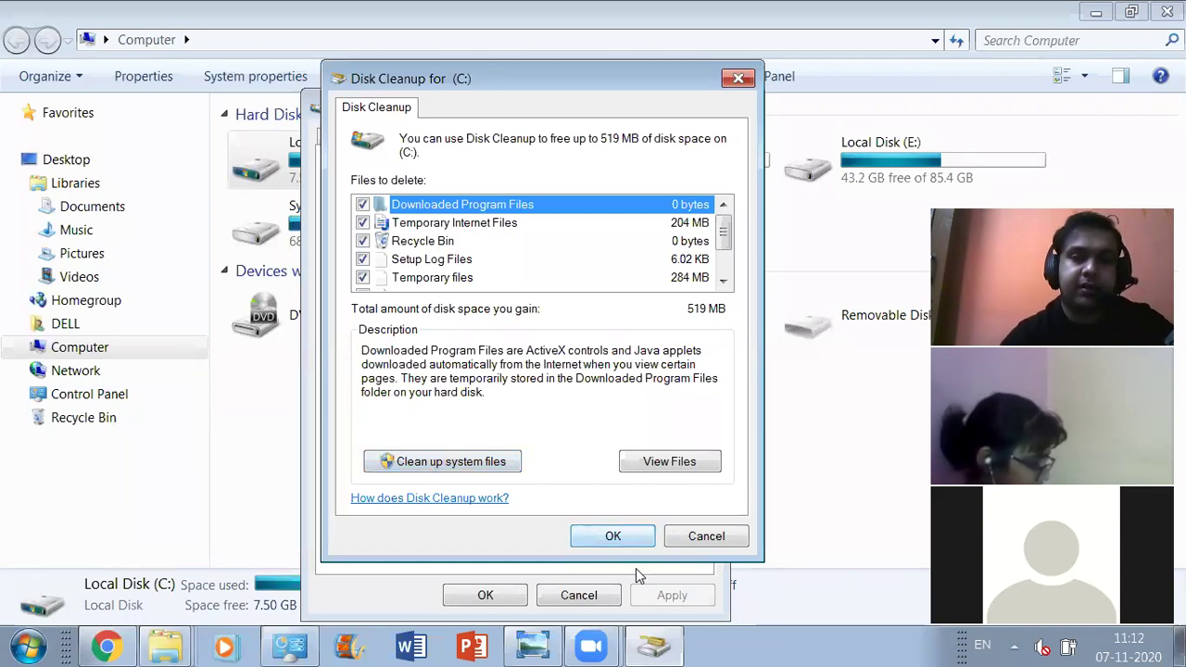
pyautogui.click(695, 543)
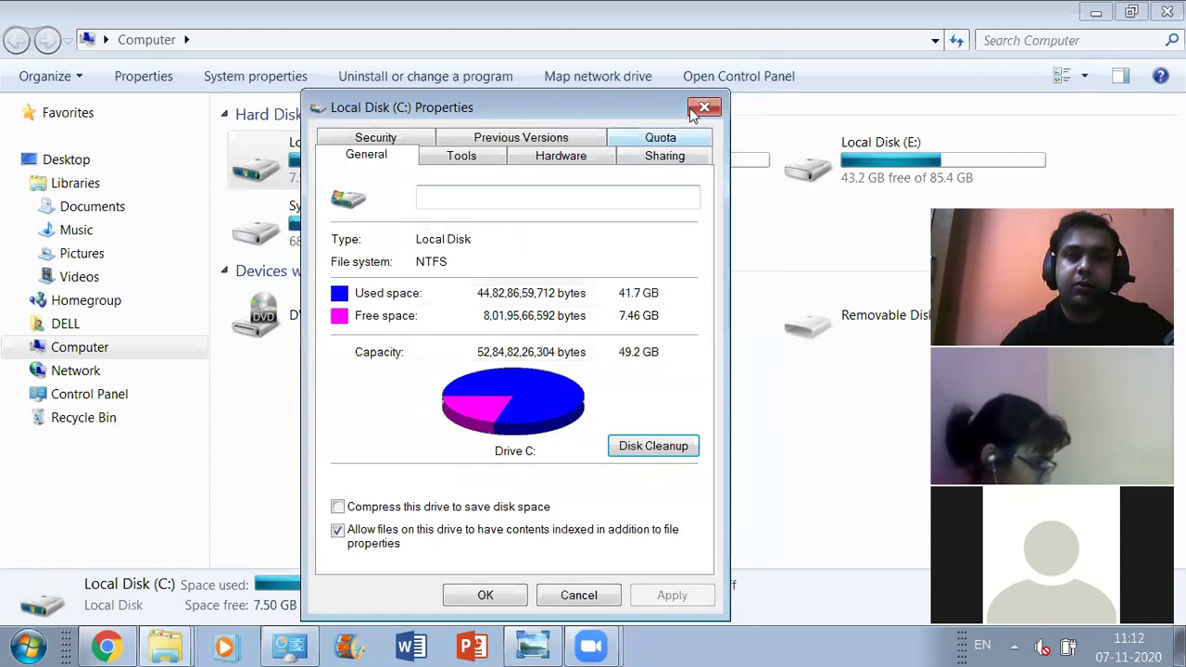
pyautogui.click(704, 108)
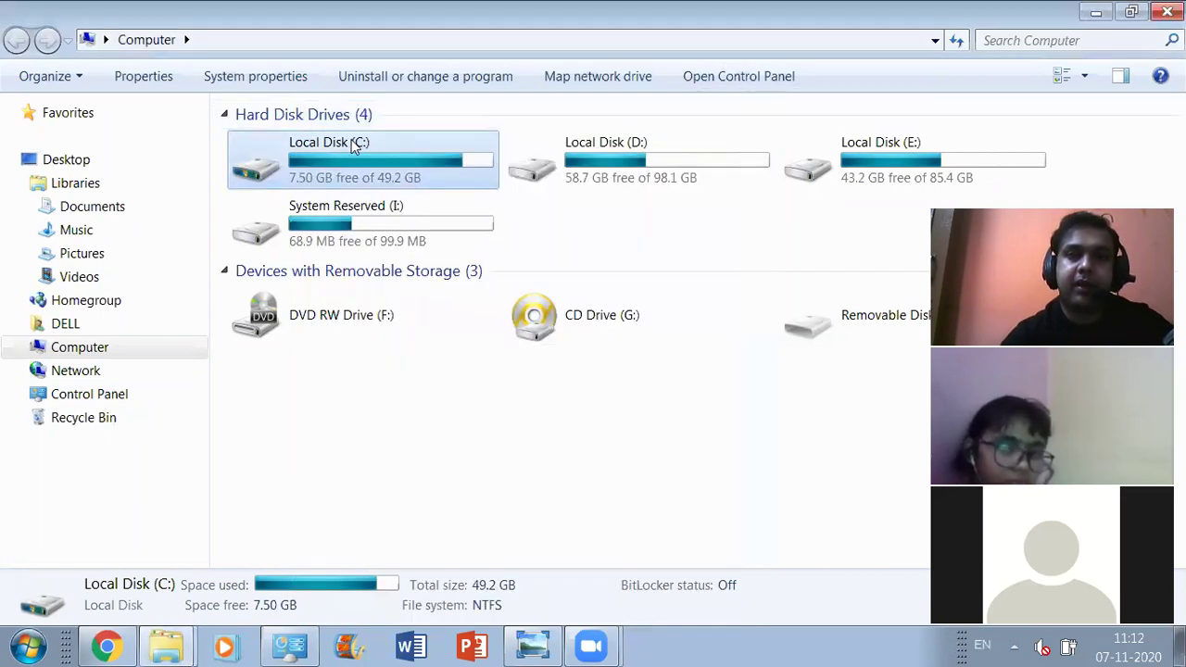